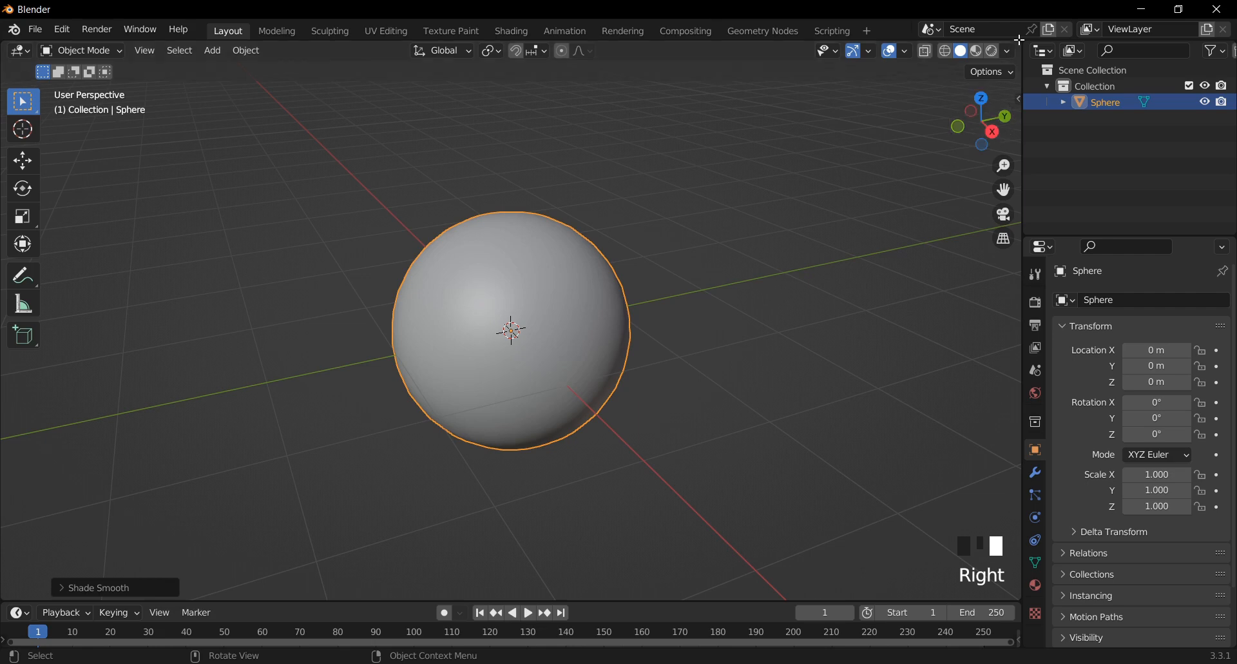
# Step: Split the 3D viewport into two side-by-side views and set the new one to Rendered shading
pyautogui.click(998, 62)
pyautogui.click(598, 105)
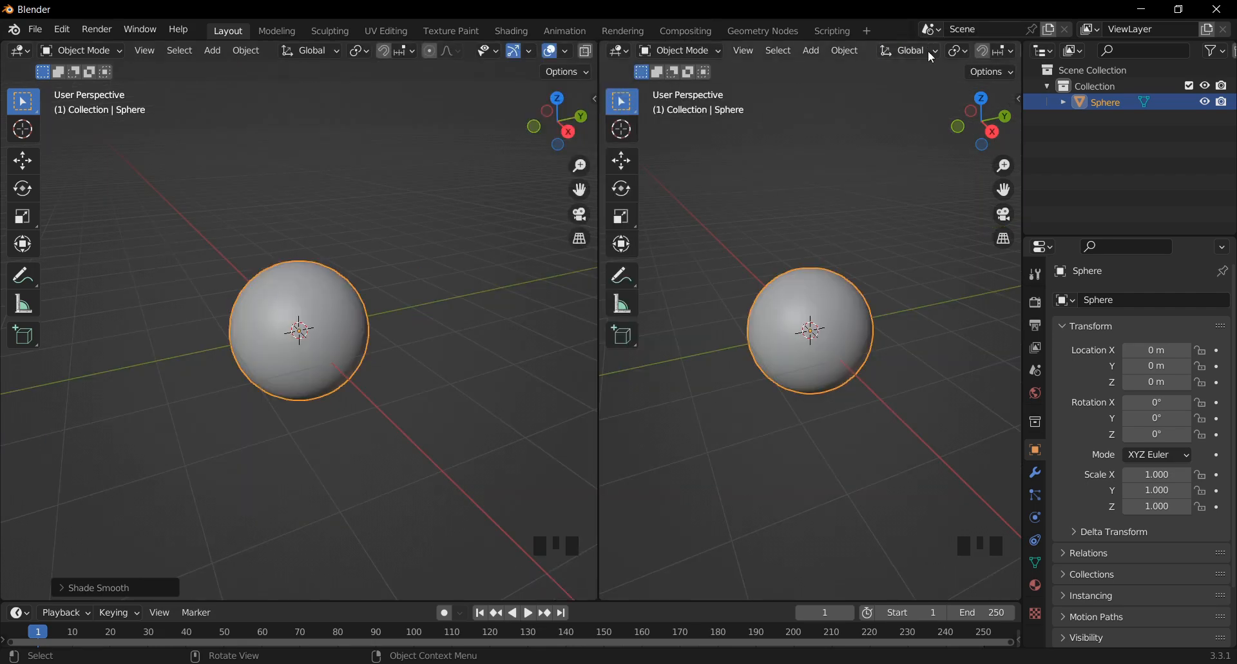
pyautogui.click(992, 50)
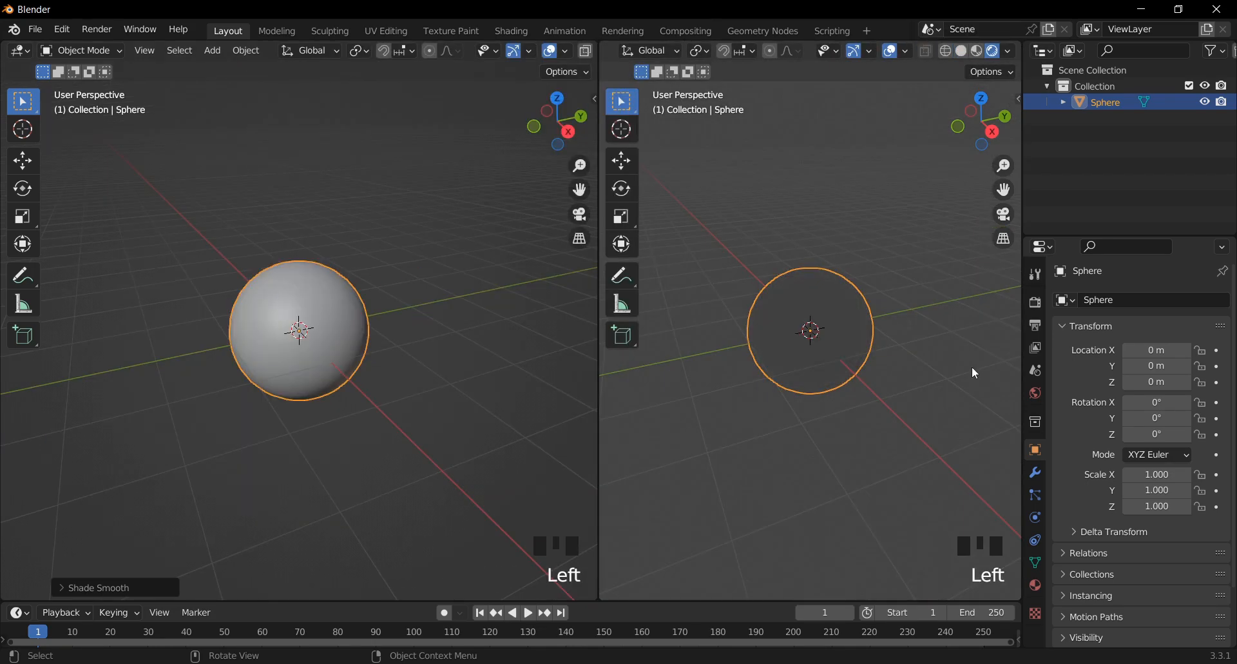
# Step: Set the scene's render engine to Cycles
pyautogui.click(1035, 393)
pyautogui.click(1035, 302)
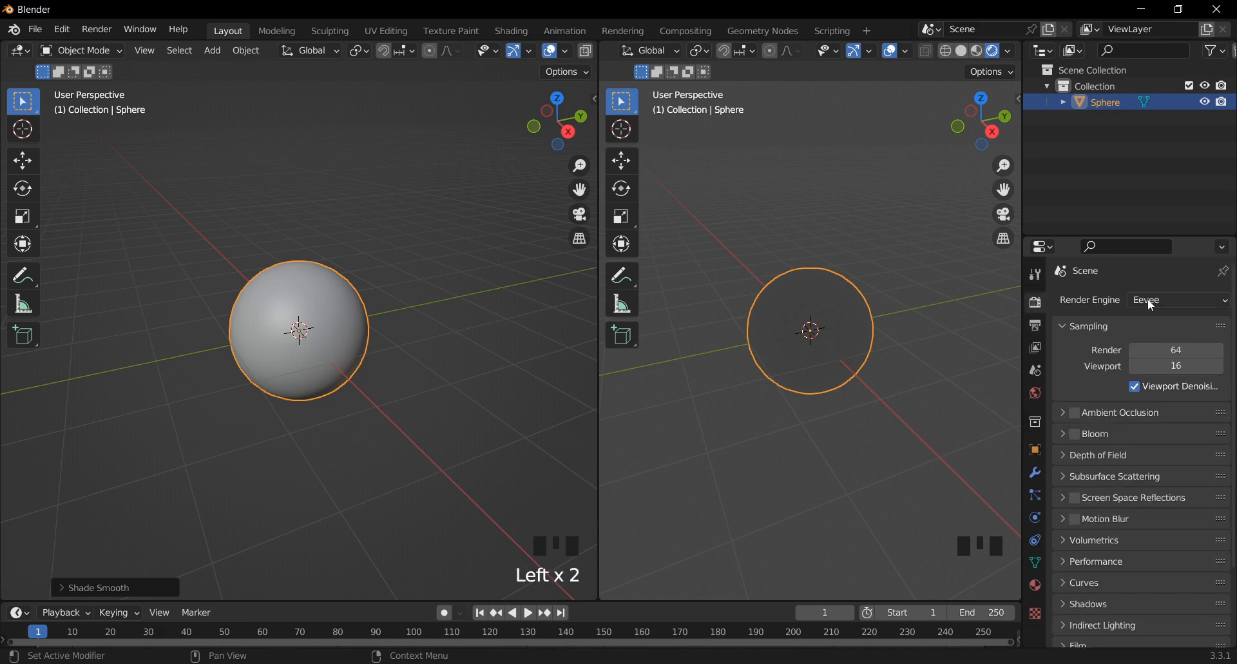
pyautogui.moveTo(1137, 299); pyautogui.dragTo(1154, 341)
pyautogui.scroll(4, 797, 334)
pyautogui.keyDown('shift'); pyautogui.moveTo(796, 334); pyautogui.dragTo(751, 322, button='middle'); pyautogui.keyUp('shift')
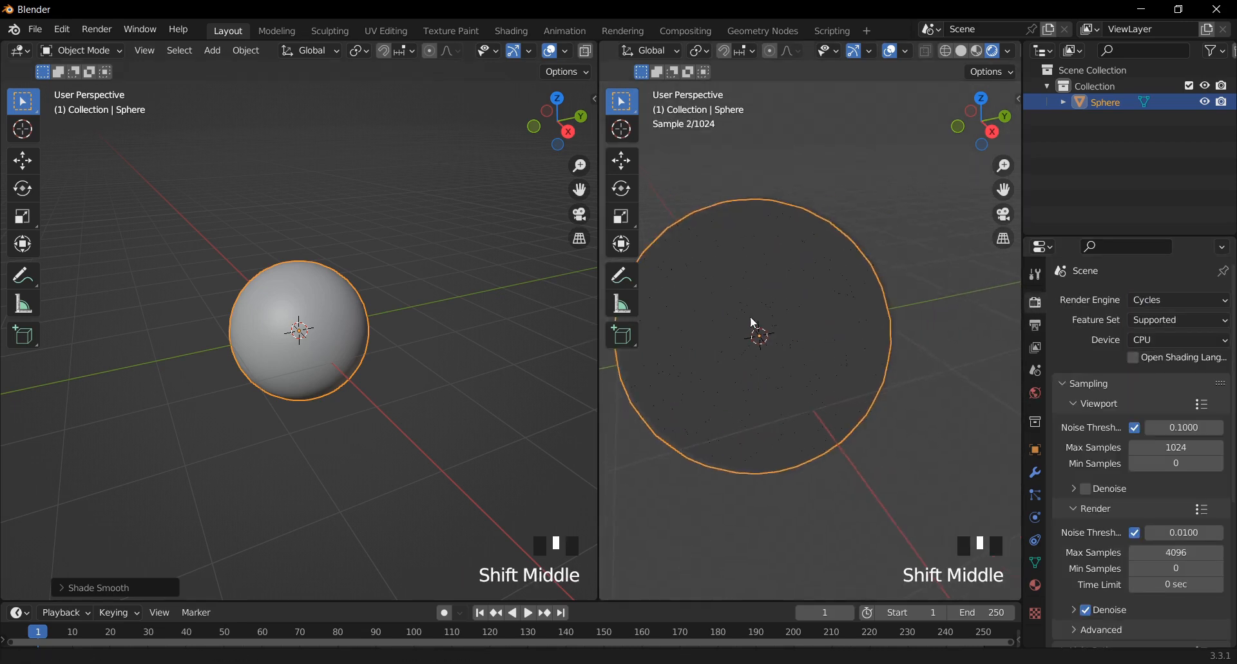
# Step: Add a plane, raise it along the Z axis above the sphere and move it off to one side
pyautogui.hotkey('shift', 'a')
pyautogui.moveTo(155, 240)
pyautogui.click(303, 240)
pyautogui.press('g')
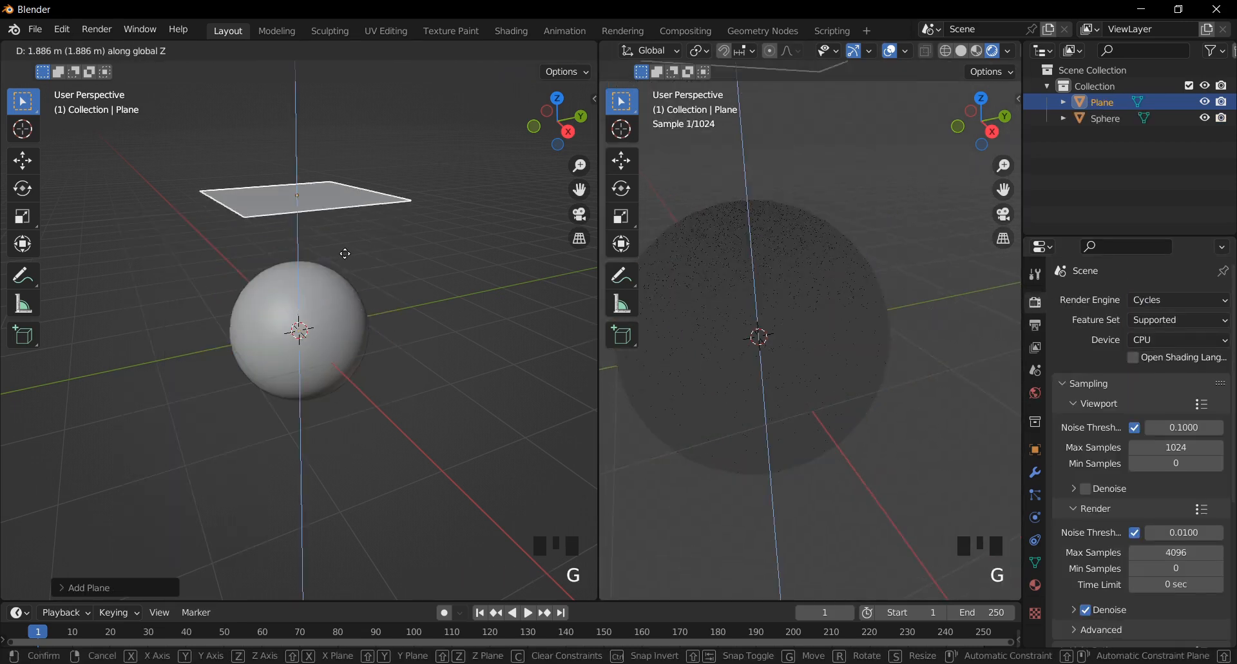
pyautogui.click(350, 230)
pyautogui.press('r')
pyautogui.press('g')
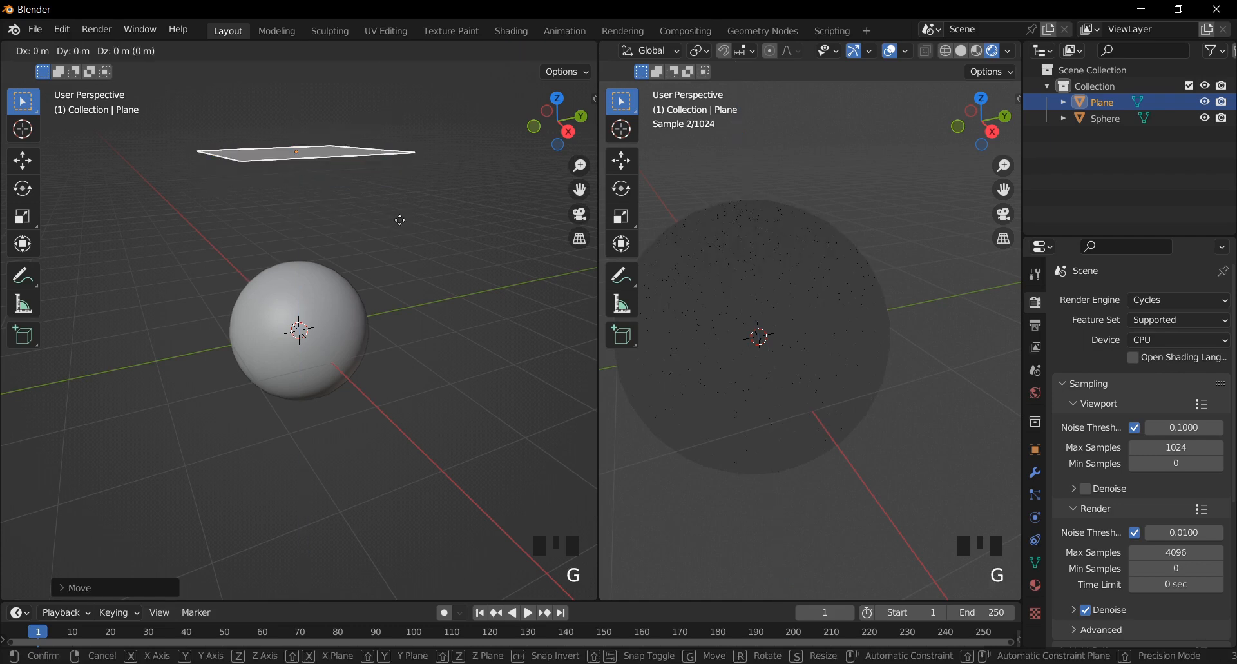
# Step: Tilt the plane so it faces the sphere and scale it up into a large light panel
pyautogui.press('r')
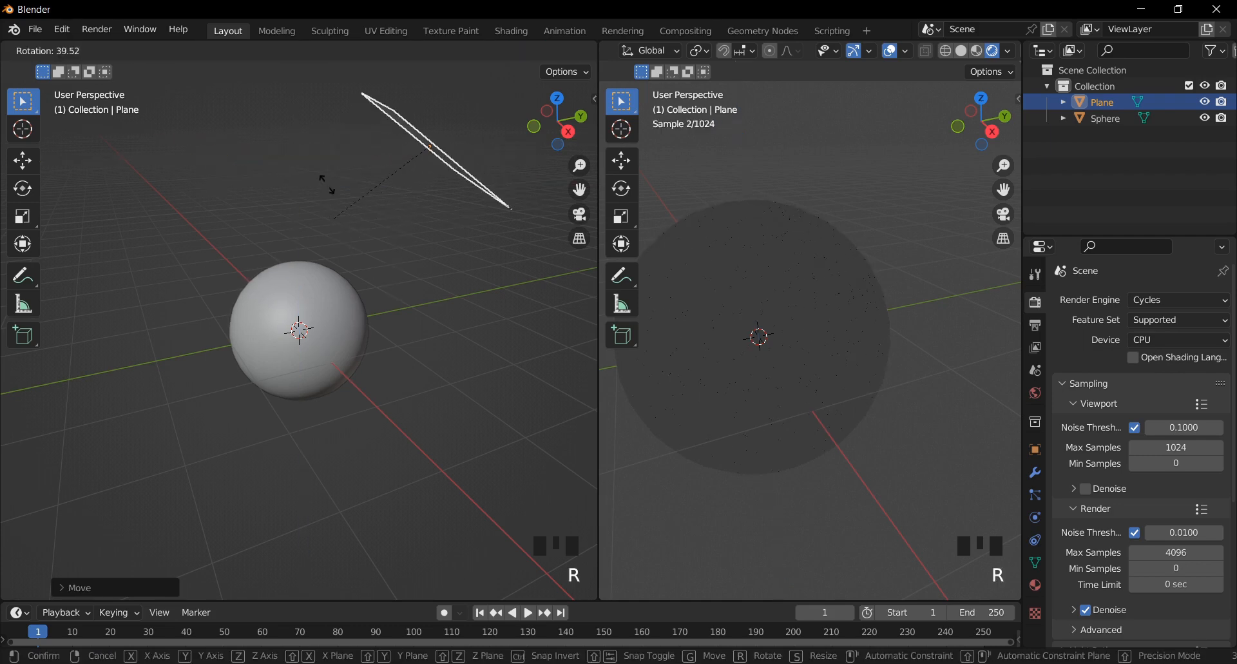
pyautogui.press('s')
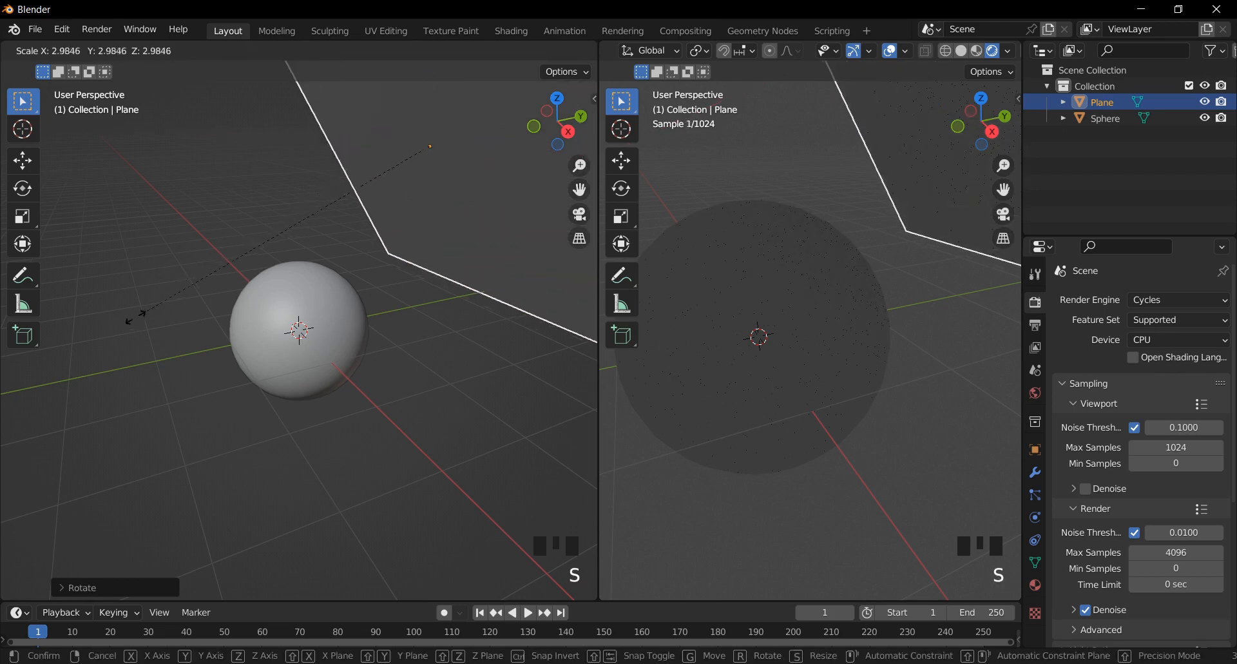
pyautogui.click(330, 362)
pyautogui.keyDown('shift'); pyautogui.moveTo(330, 361); pyautogui.dragTo(311, 379, button='middle'); pyautogui.keyUp('shift')
pyautogui.scroll(-1, 273, 322)
pyautogui.scroll(3, 277, 322)
pyautogui.scroll(1, 763, 336)
pyautogui.keyDown('shift'); pyautogui.moveTo(763, 336); pyautogui.dragTo(773, 343, button='middle'); pyautogui.keyUp('shift')
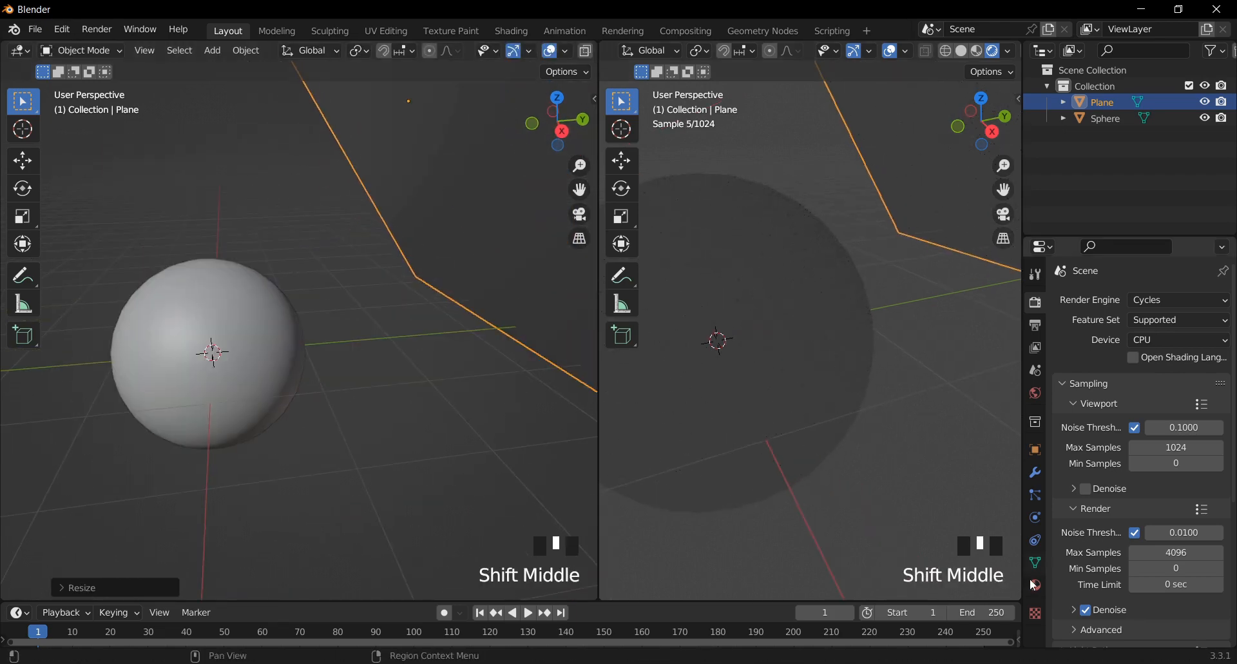
# Step: Give the plane a new material with an Emission surface and set its strength to 2
pyautogui.click(1032, 584)
pyautogui.click(1110, 368)
pyautogui.click(1144, 438)
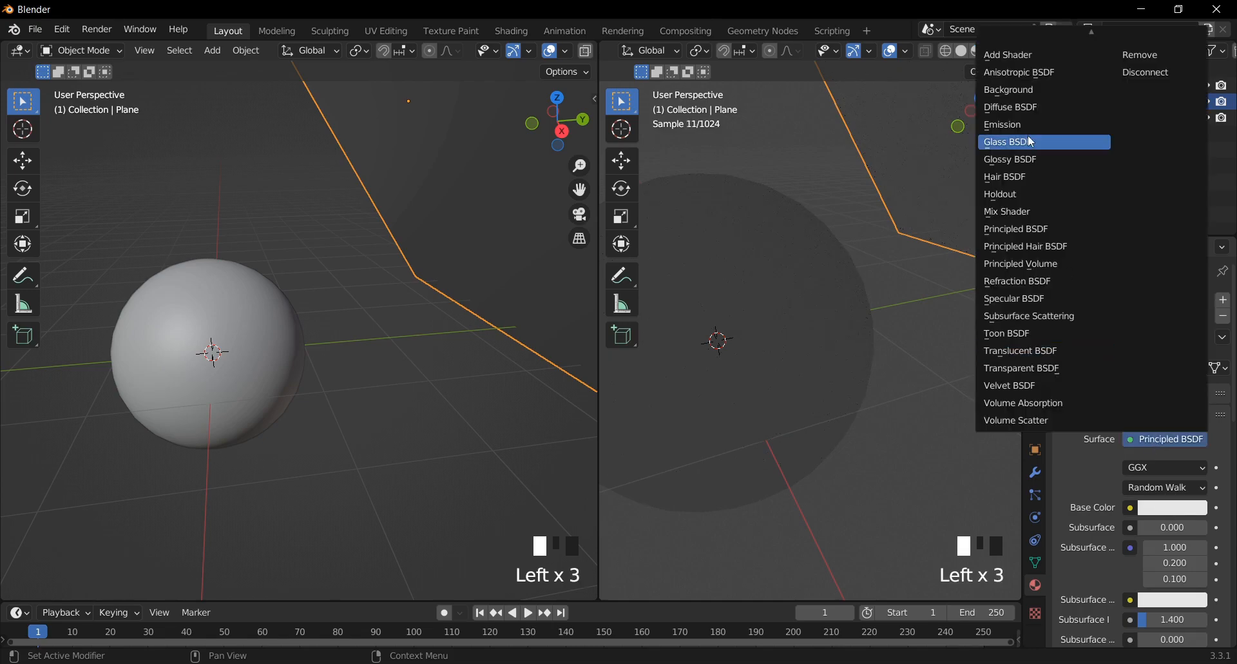
pyautogui.click(1031, 125)
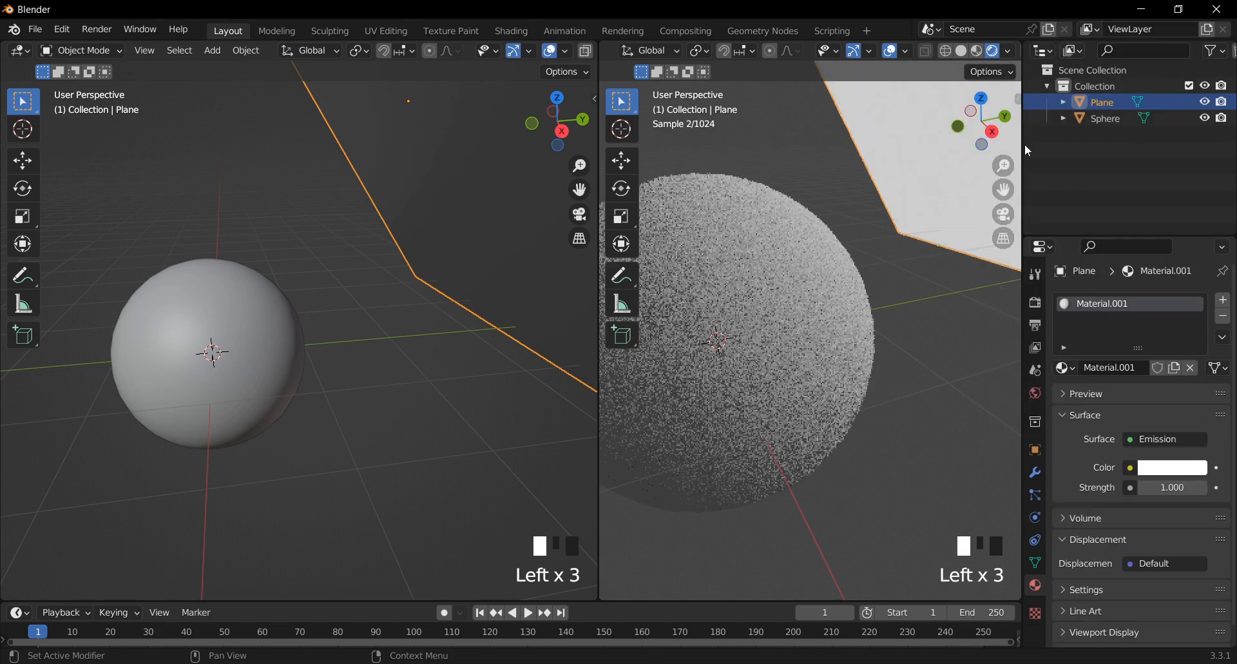
pyautogui.click(1178, 487)
pyautogui.write('2')
pyautogui.press('Return')
# Step: Select the sphere, turn the solid-shaded view into a Shader Editor without its sidebar, and narrow that area
pyautogui.click(273, 306)
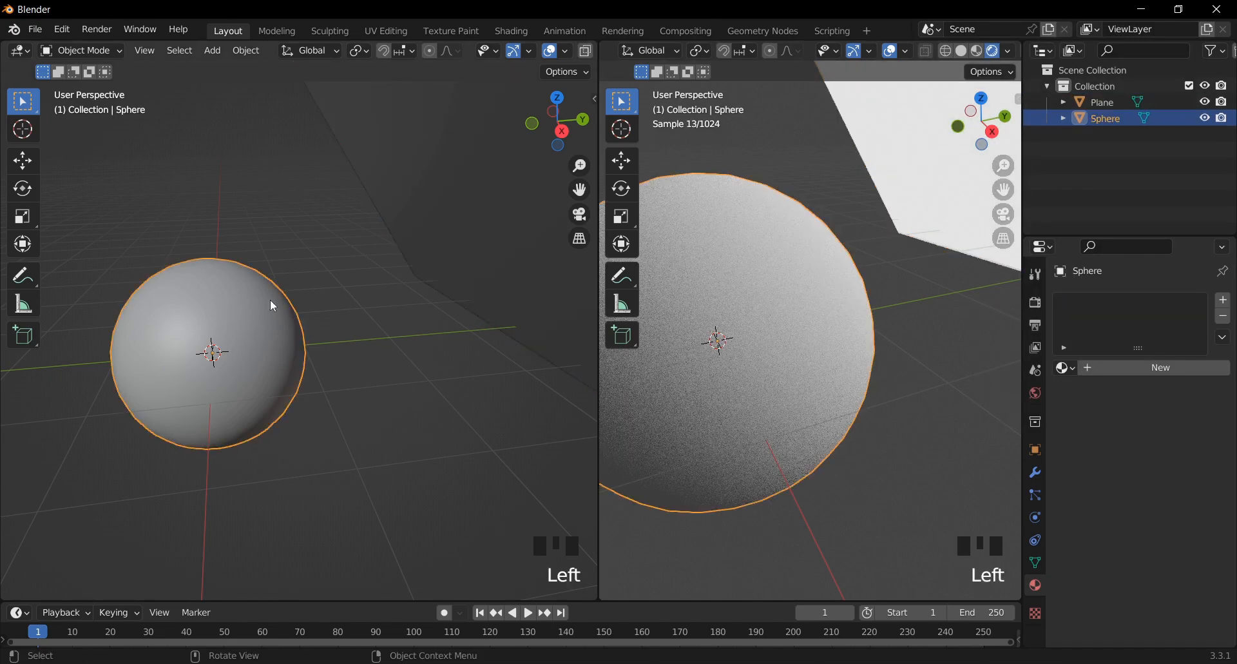
pyautogui.moveTo(286, 293); pyautogui.dragTo(133, 144, button='middle')
pyautogui.click(20, 52)
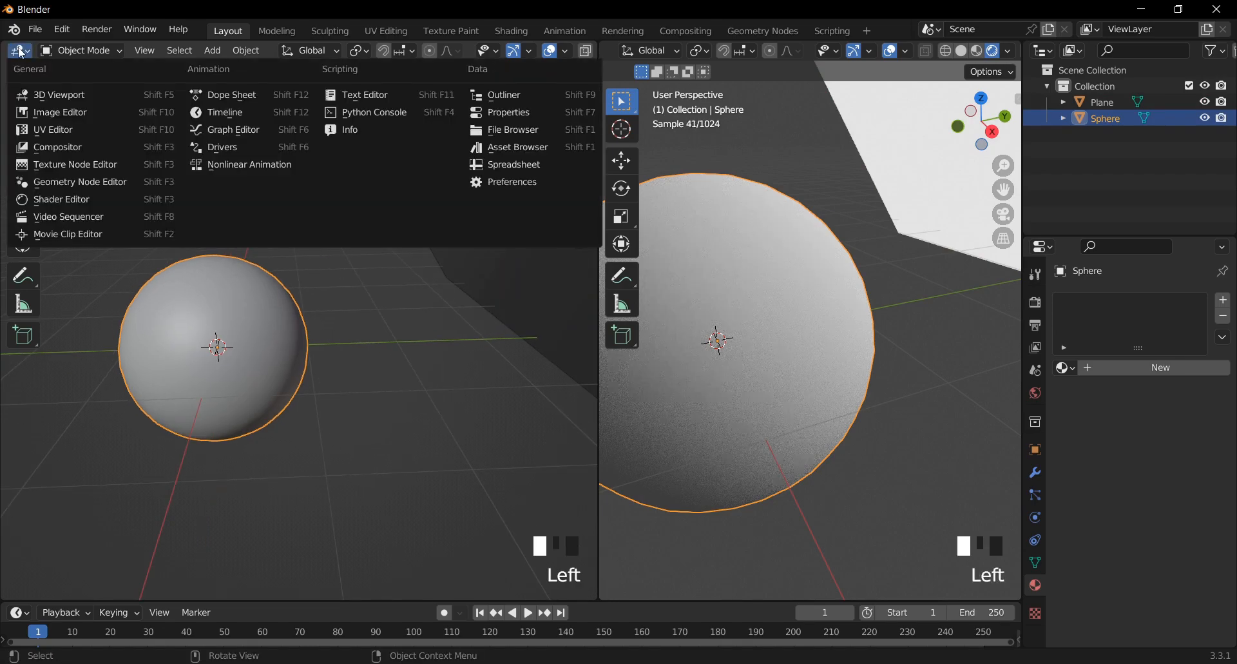
pyautogui.click(47, 199)
pyautogui.press('n')
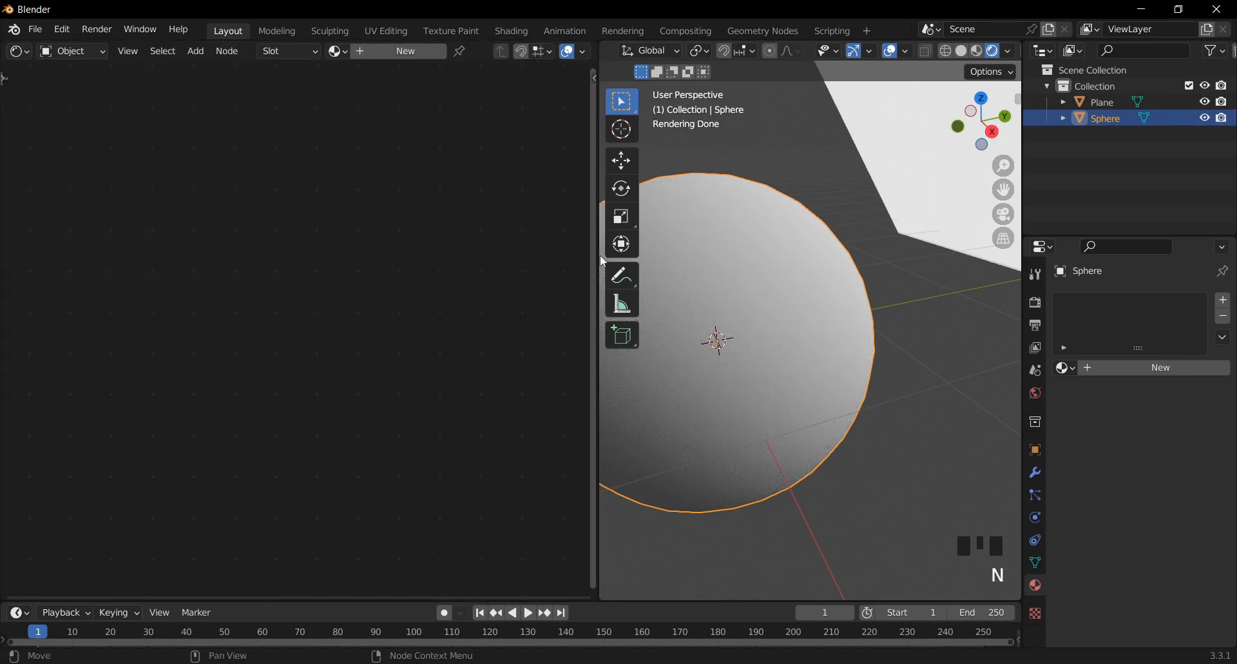
pyautogui.moveTo(596, 253); pyautogui.dragTo(499, 253)
pyautogui.keyDown('shift'); pyautogui.moveTo(337, 254); pyautogui.dragTo(413, 257, button='middle'); pyautogui.keyUp('shift')
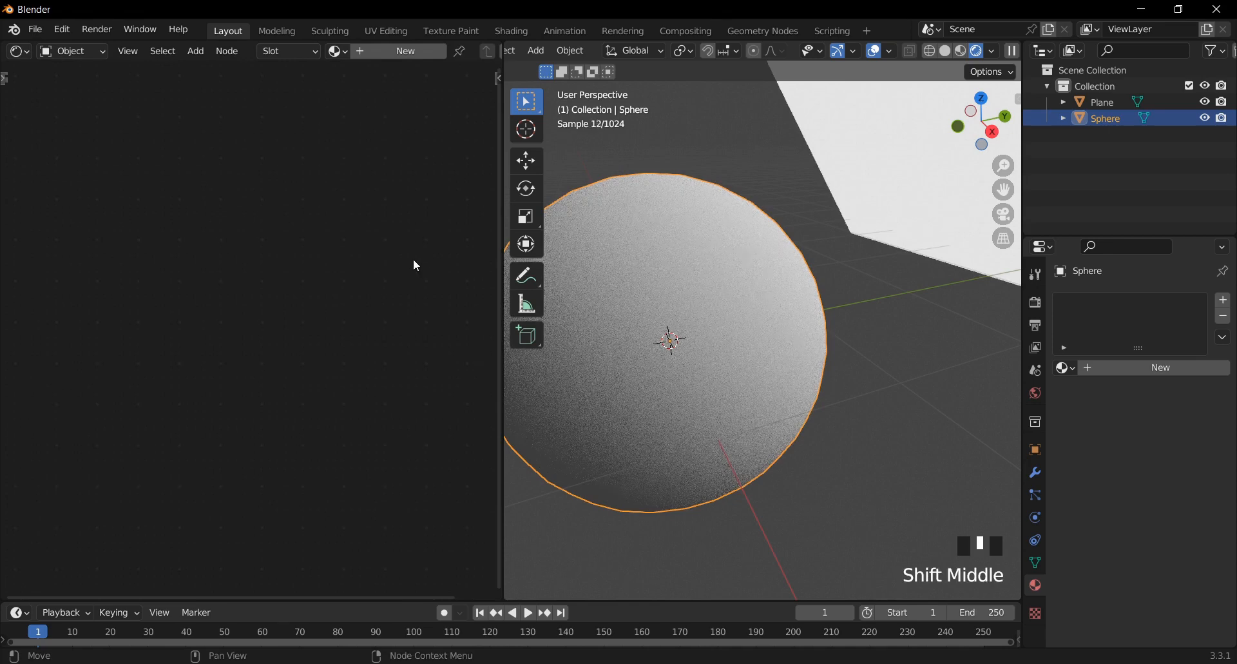
# Step: Create a new material for the sphere in the Shader Editor
pyautogui.scroll(3, 412, 257)
pyautogui.click(412, 50)
pyautogui.scroll(4, 417, 475)
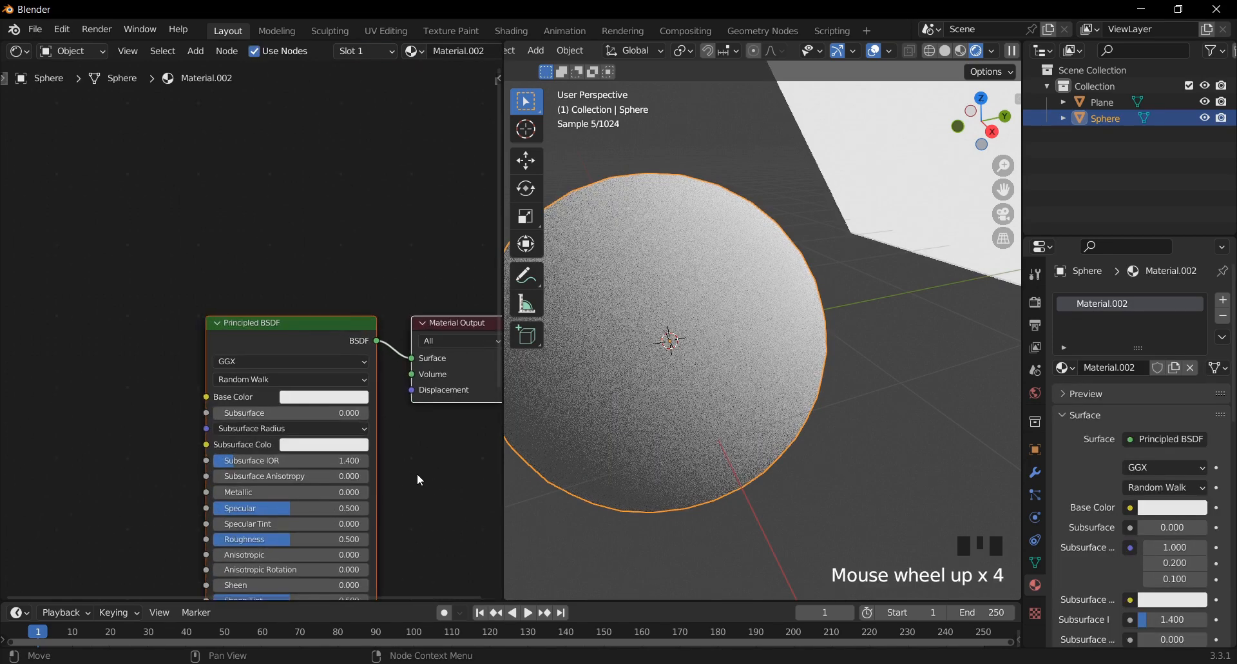
pyautogui.keyDown('shift'); pyautogui.moveTo(417, 475); pyautogui.dragTo(355, 284, button='middle'); pyautogui.keyUp('shift')
pyautogui.scroll(1, 359, 321)
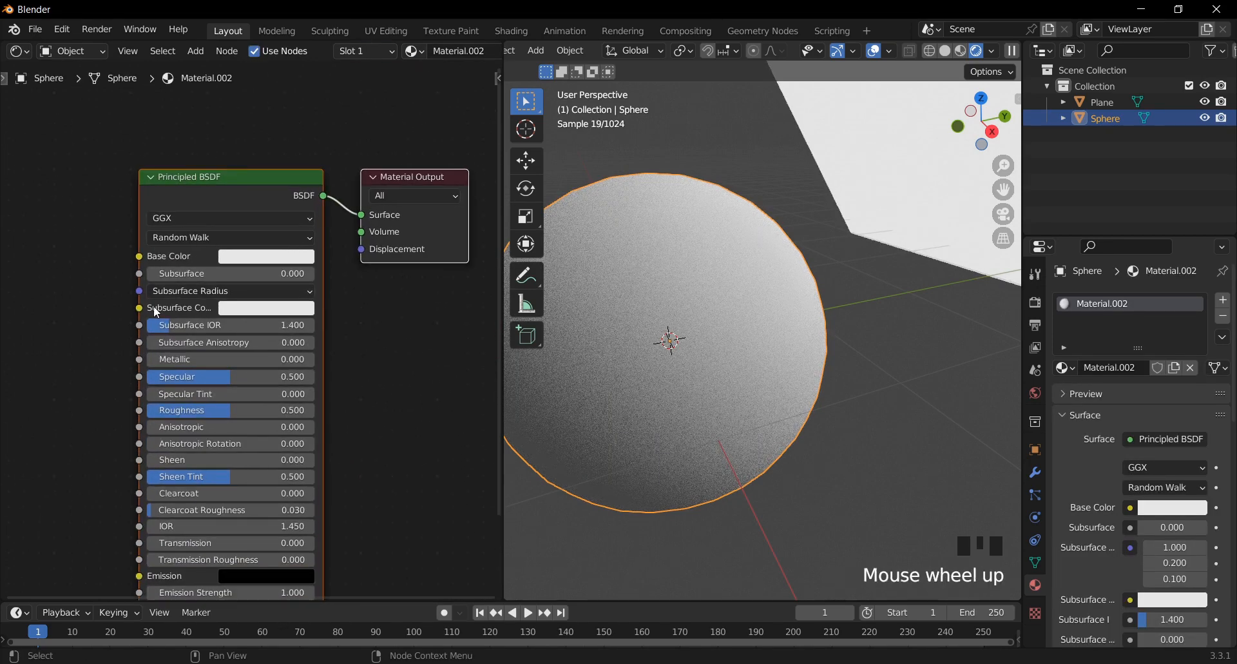
# Step: Add a Noise Texture node and place it beside the Principled BSDF on its input side
pyautogui.keyDown('shift'); pyautogui.moveTo(157, 312); pyautogui.dragTo(136, 393, button='middle'); pyautogui.keyUp('shift')
pyautogui.hotkey('shift', 'a')
pyautogui.write('no')
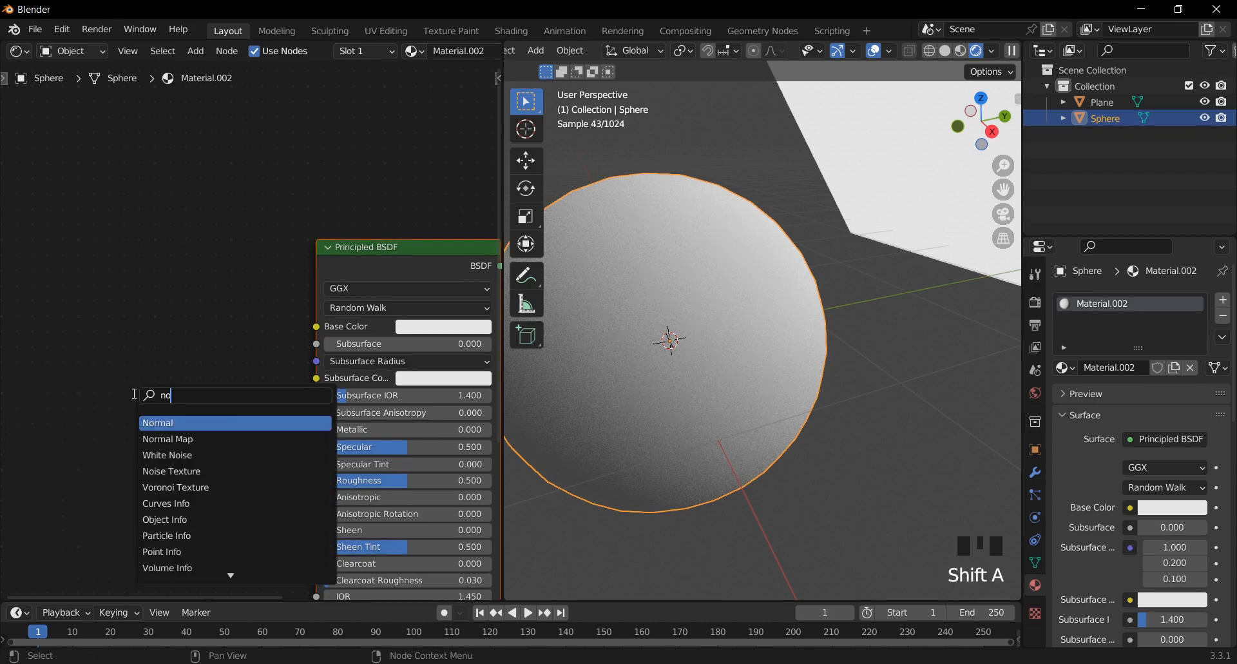
pyautogui.press('Down')
pyautogui.press('Return')
pyautogui.click(43, 362)
pyautogui.moveTo(871, 326); pyautogui.dragTo(842, 330, button='middle')
pyautogui.keyDown('shift'); pyautogui.moveTo(295, 268); pyautogui.dragTo(322, 133, button='middle'); pyautogui.keyUp('shift')
pyautogui.keyDown('shift'); pyautogui.moveTo(295, 299); pyautogui.dragTo(286, 192, button='middle'); pyautogui.keyUp('shift')
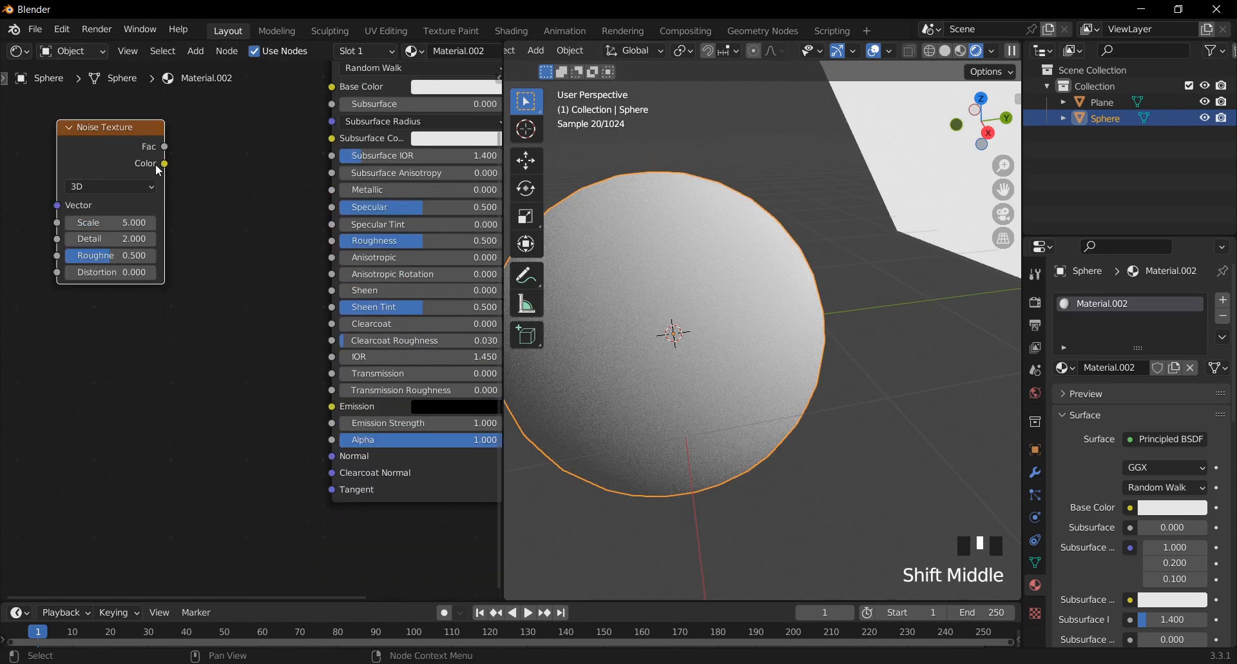
pyautogui.moveTo(133, 139); pyautogui.dragTo(102, 173)
# Step: Add a Bump node, linking the noise Fac to its Height and its Normal output to the Principled BSDF Normal
pyautogui.hotkey('shift', 'a')
pyautogui.write('bum')
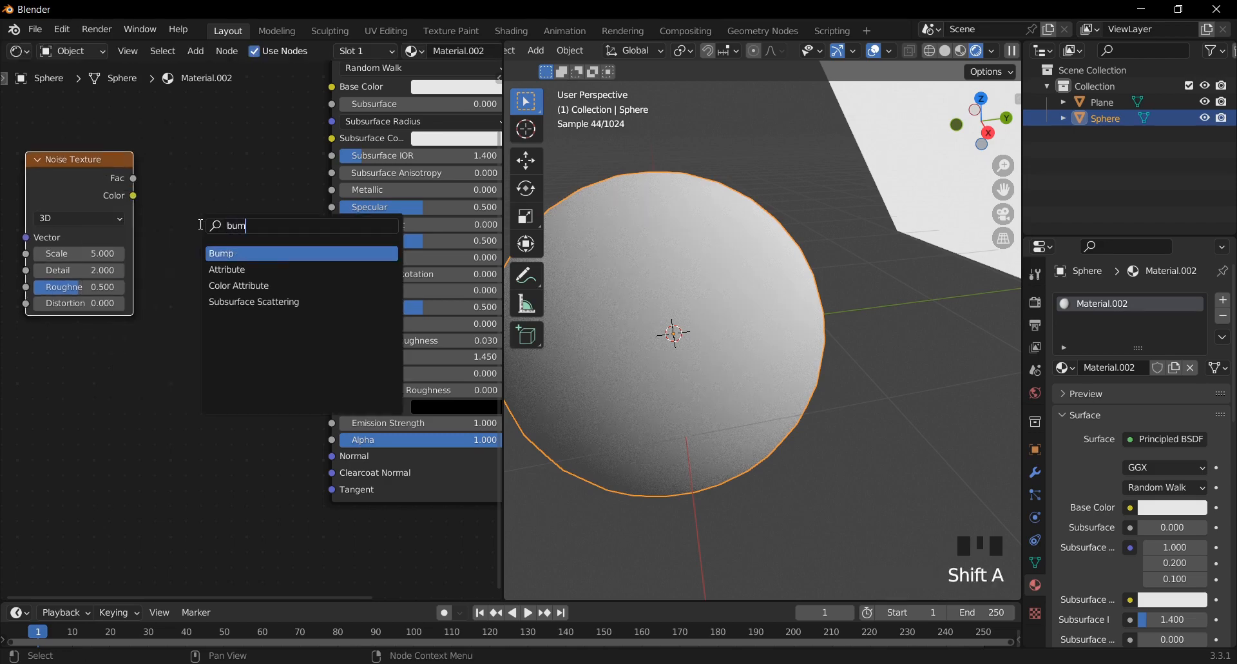
pyautogui.press('Return')
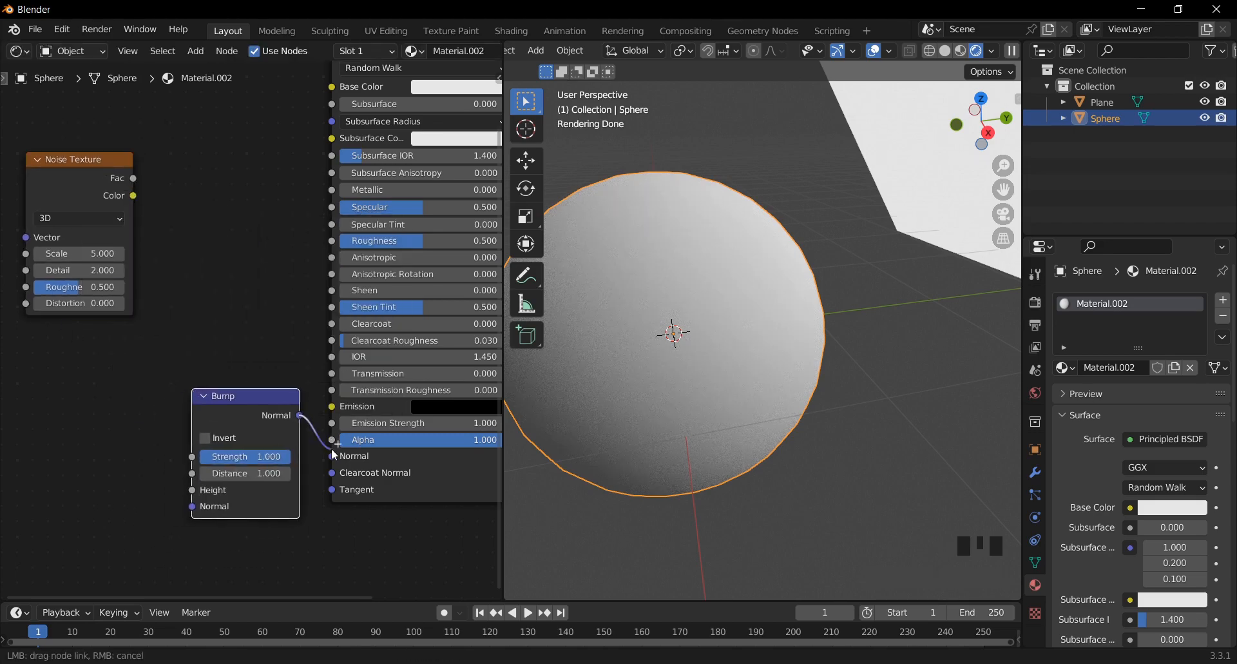
pyautogui.moveTo(334, 454); pyautogui.dragTo(332, 456)
pyautogui.moveTo(185, 494); pyautogui.dragTo(190, 488)
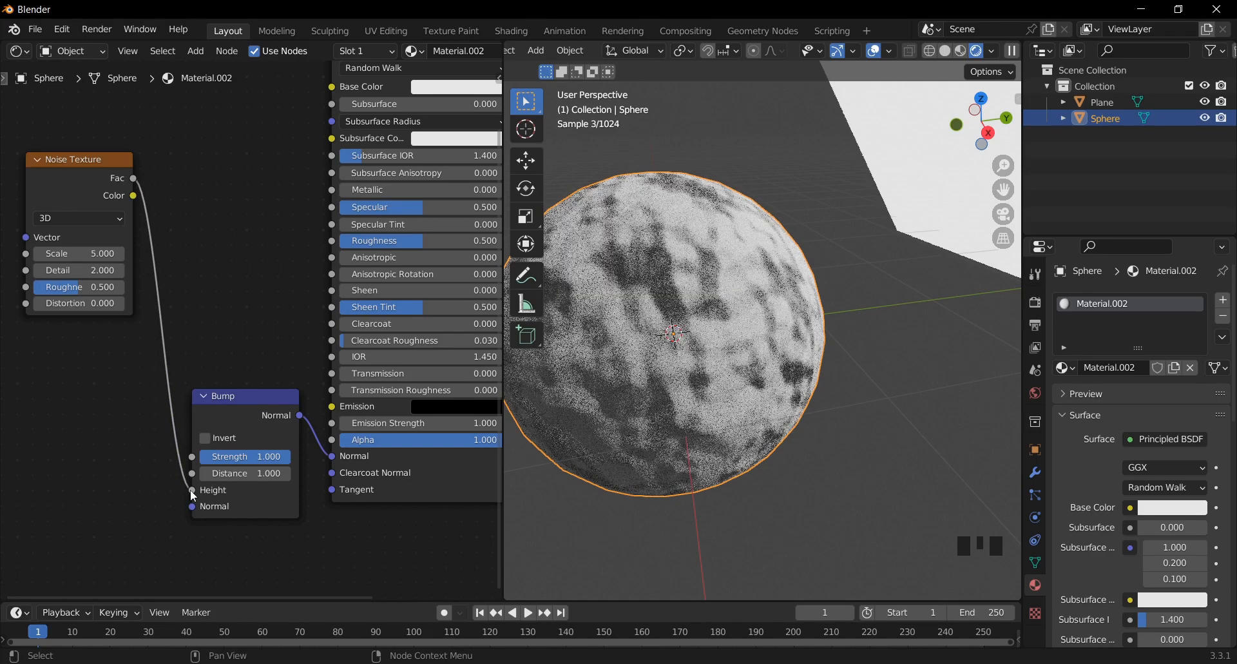
pyautogui.moveTo(791, 283); pyautogui.dragTo(786, 284, button='middle')
pyautogui.scroll(2, 786, 285)
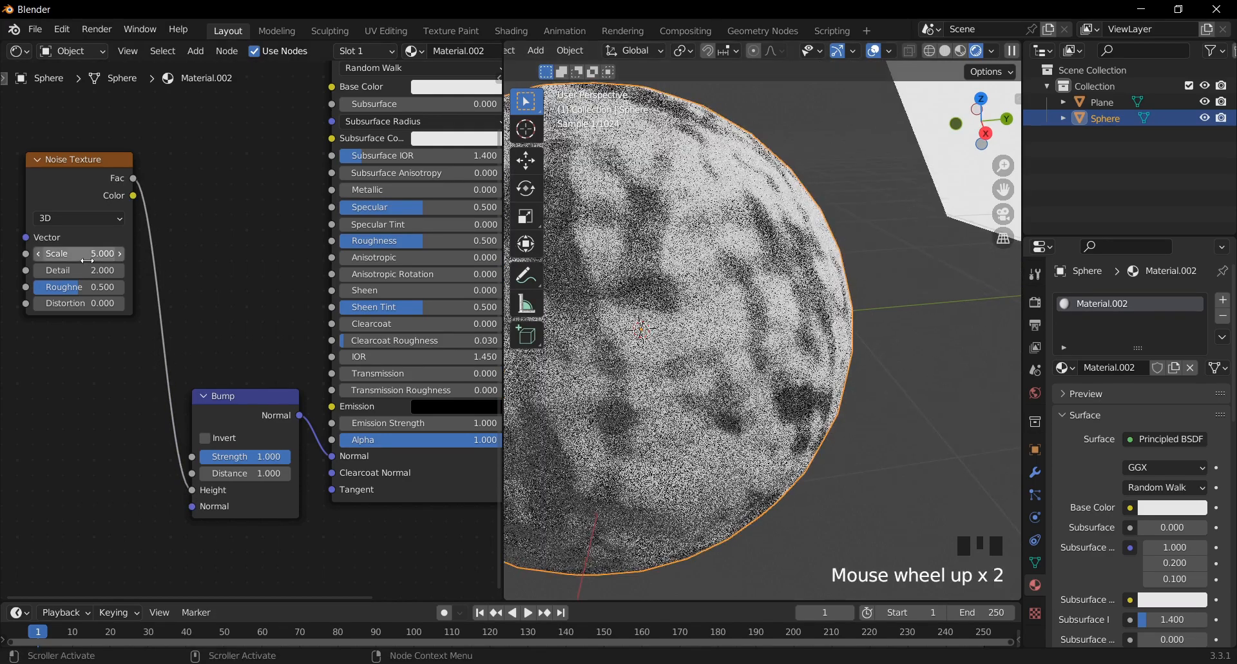
# Step: Set the Noise Texture's Scale to 200 and Detail to 20
pyautogui.moveTo(90, 253); pyautogui.dragTo(122, 253)
pyautogui.click(77, 253)
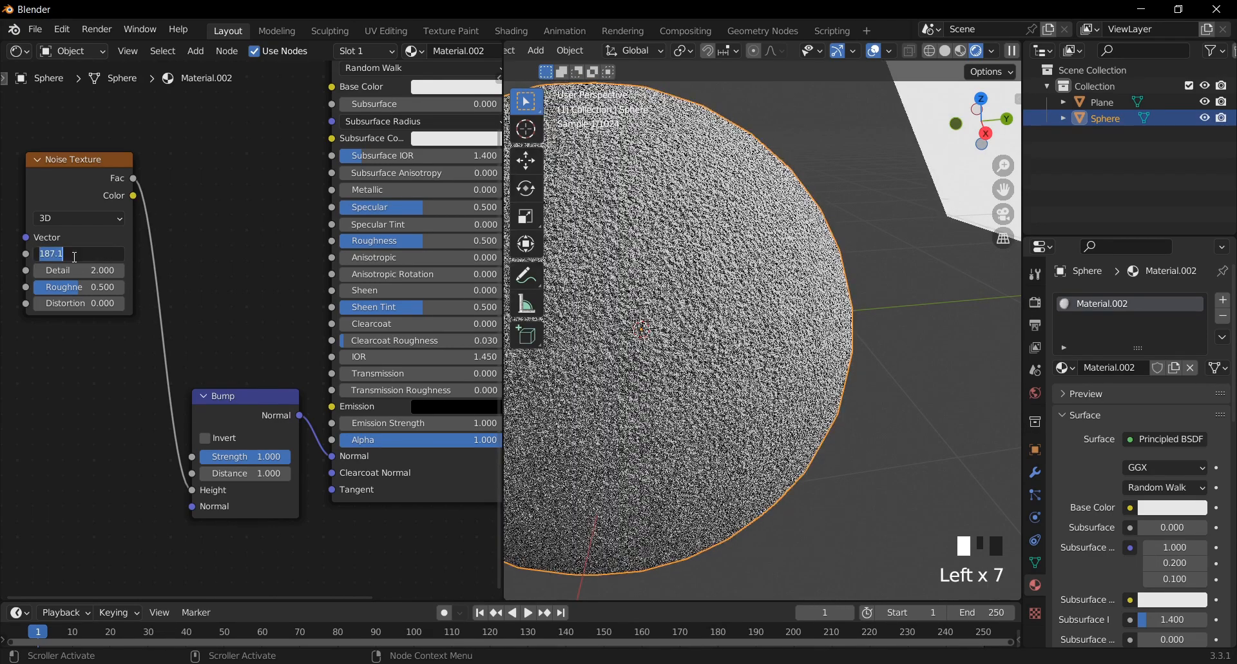
pyautogui.write('200')
pyautogui.press('Return')
pyautogui.click(76, 269)
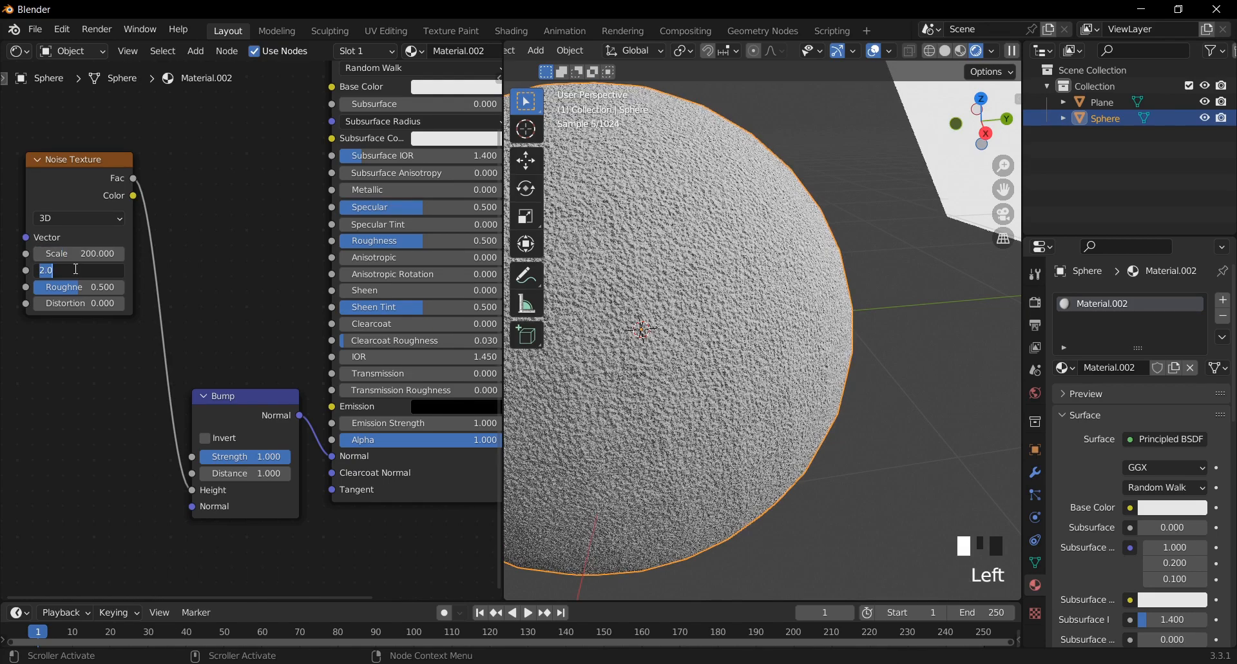
pyautogui.press('Return')
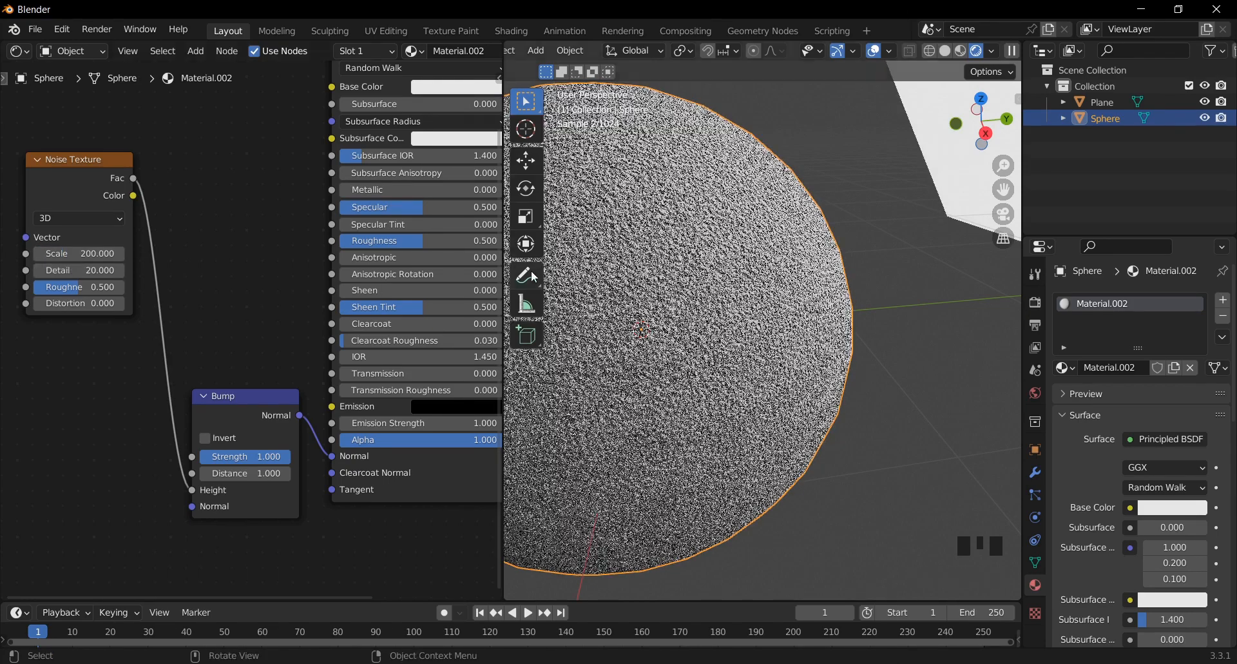
# Step: Set the Principled BSDF's Base Color to a sandy beige with H 0.099, S 0.555 and V 0.800
pyautogui.keyDown('shift'); pyautogui.moveTo(412, 90); pyautogui.dragTo(425, 212, button='middle'); pyautogui.keyUp('shift')
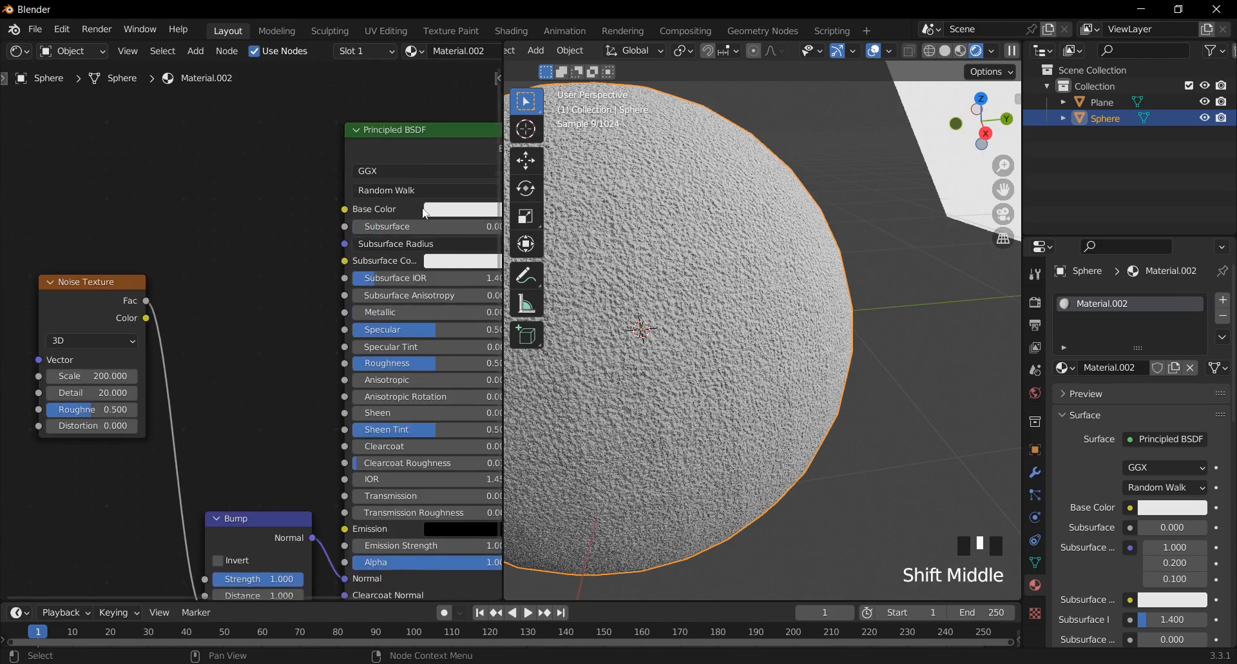
pyautogui.click(437, 216)
pyautogui.moveTo(502, 293); pyautogui.dragTo(476, 295)
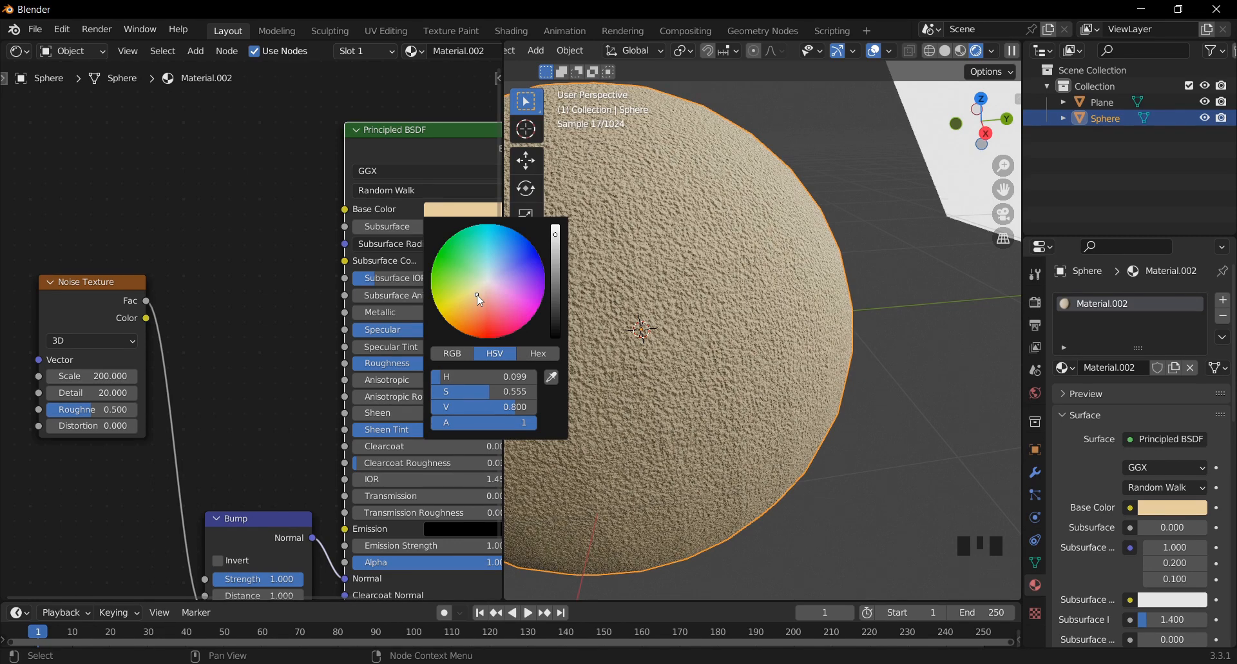
# Step: Add a Wave Texture node between the Noise Texture and the Bump node's Height input
pyautogui.hotkey('shift', 'a')
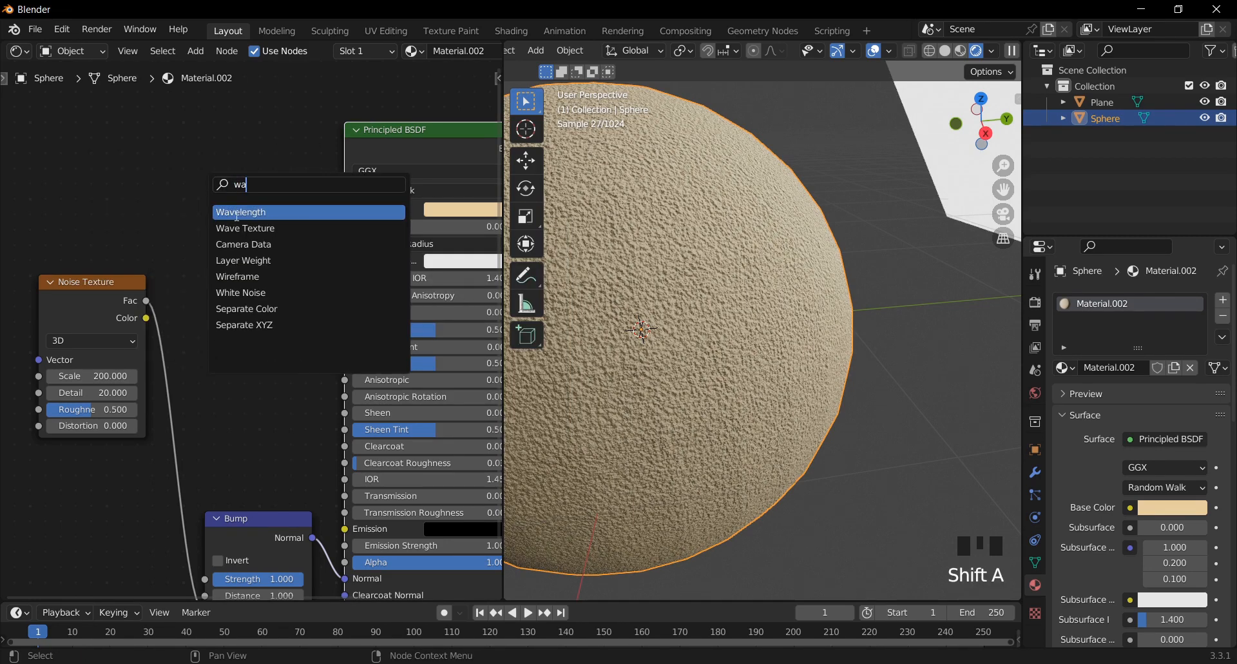
pyautogui.click(245, 228)
pyautogui.click(211, 204)
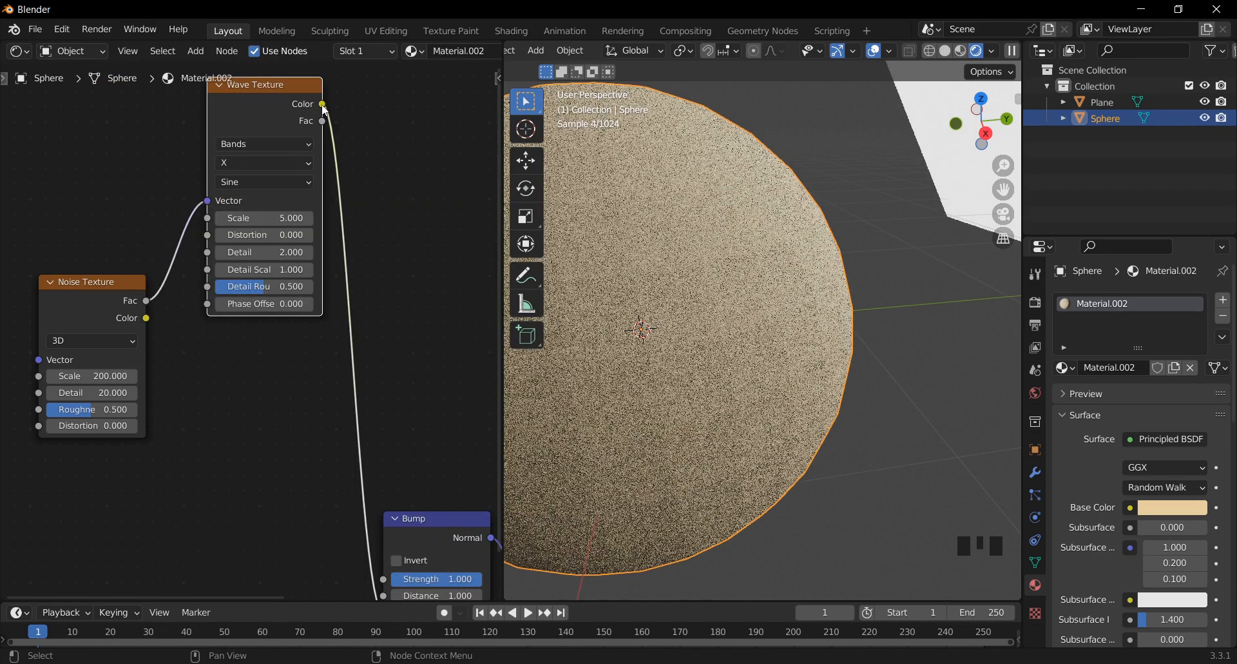
pyautogui.moveTo(322, 105)
pyautogui.mouseDown()
pyautogui.moveTo(234, 242)
pyautogui.moveTo(326, 109)
pyautogui.mouseUp()
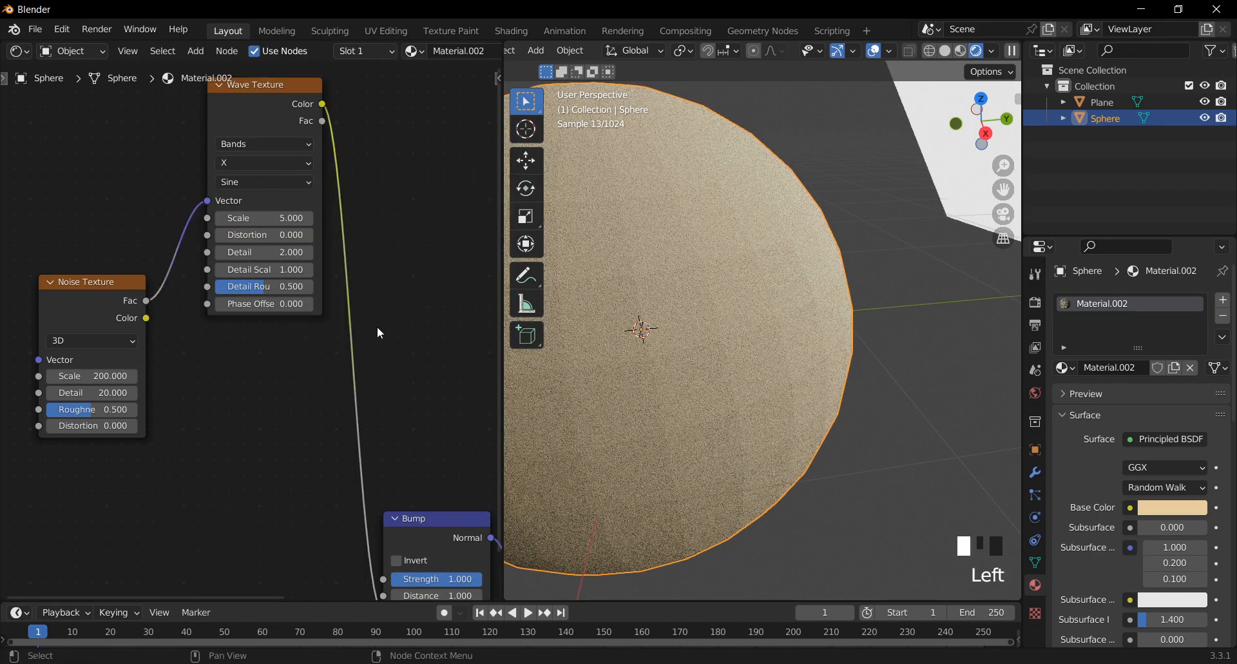
# Step: Cut the Wave Texture's links and stack the node above the Noise Texture
pyautogui.keyDown('ctrl'); pyautogui.moveTo(322, 392); pyautogui.dragTo(320, 394, button='right'); pyautogui.keyUp('ctrl')
pyautogui.keyDown('ctrl'); pyautogui.moveTo(146, 227); pyautogui.dragTo(224, 321, button='right'); pyautogui.keyUp('ctrl')
pyautogui.moveTo(114, 283); pyautogui.dragTo(221, 383)
pyautogui.moveTo(241, 101); pyautogui.dragTo(174, 150)
# Step: Reconnect the Noise Texture's Fac output to the Bump node's Height input
pyautogui.click(251, 423)
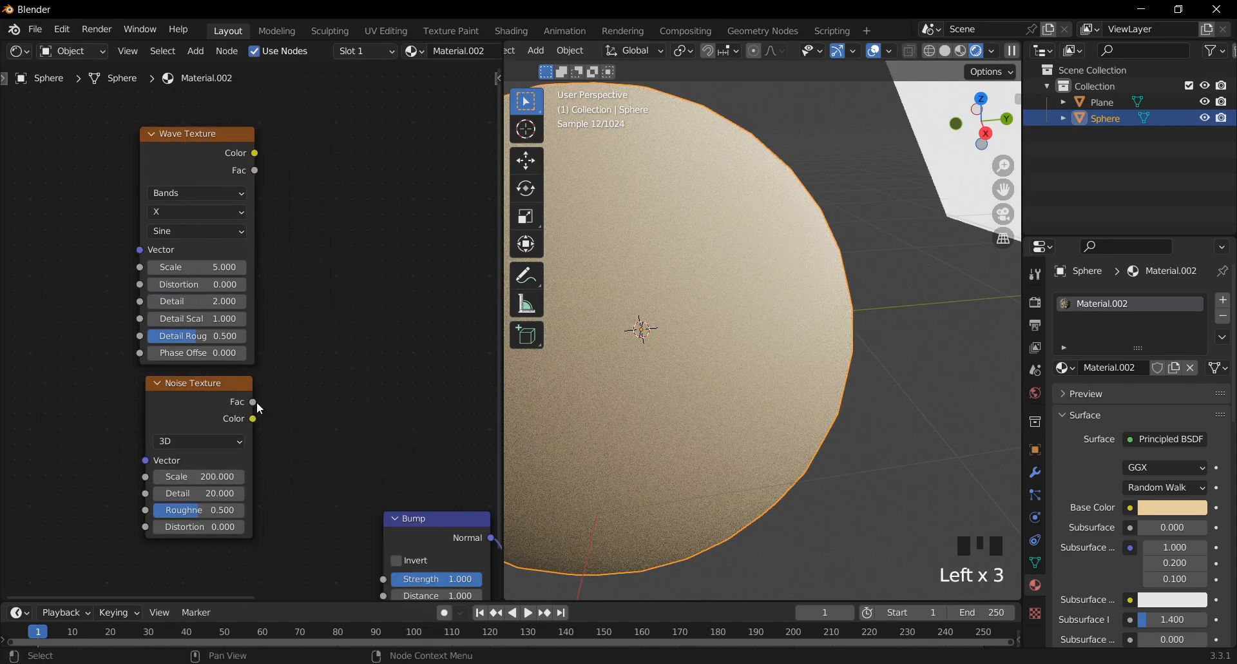
pyautogui.moveTo(374, 571); pyautogui.dragTo(377, 444)
pyautogui.keyDown('shift'); pyautogui.moveTo(339, 230); pyautogui.dragTo(302, 385, button='middle'); pyautogui.keyUp('shift')
# Step: Add a MixRGB node combining the wave Fac in Color1 and noise Fac in Color2, and link its Color to Bump Height
pyautogui.hotkey('shift', 'a')
pyautogui.click(253, 300)
pyautogui.write('m')
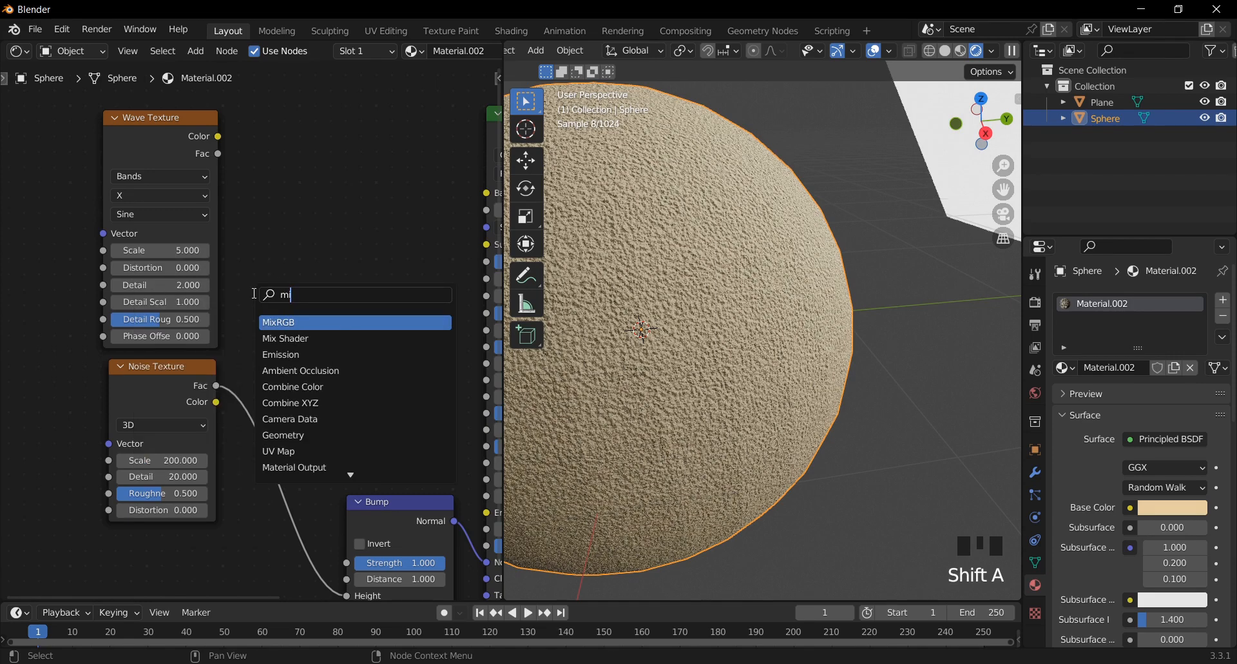
pyautogui.press('Return')
pyautogui.click(281, 225)
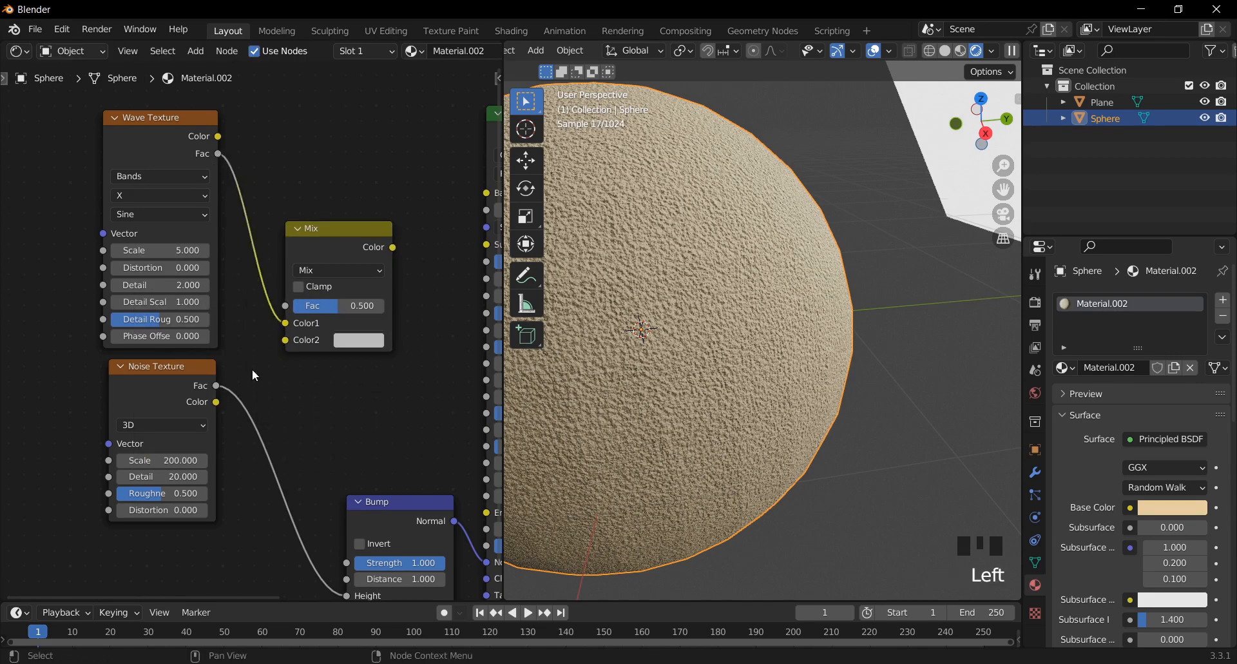
pyautogui.moveTo(378, 452); pyautogui.dragTo(342, 428)
pyautogui.keyDown('shift'); pyautogui.moveTo(388, 187); pyautogui.dragTo(371, 292, button='middle'); pyautogui.keyUp('shift')
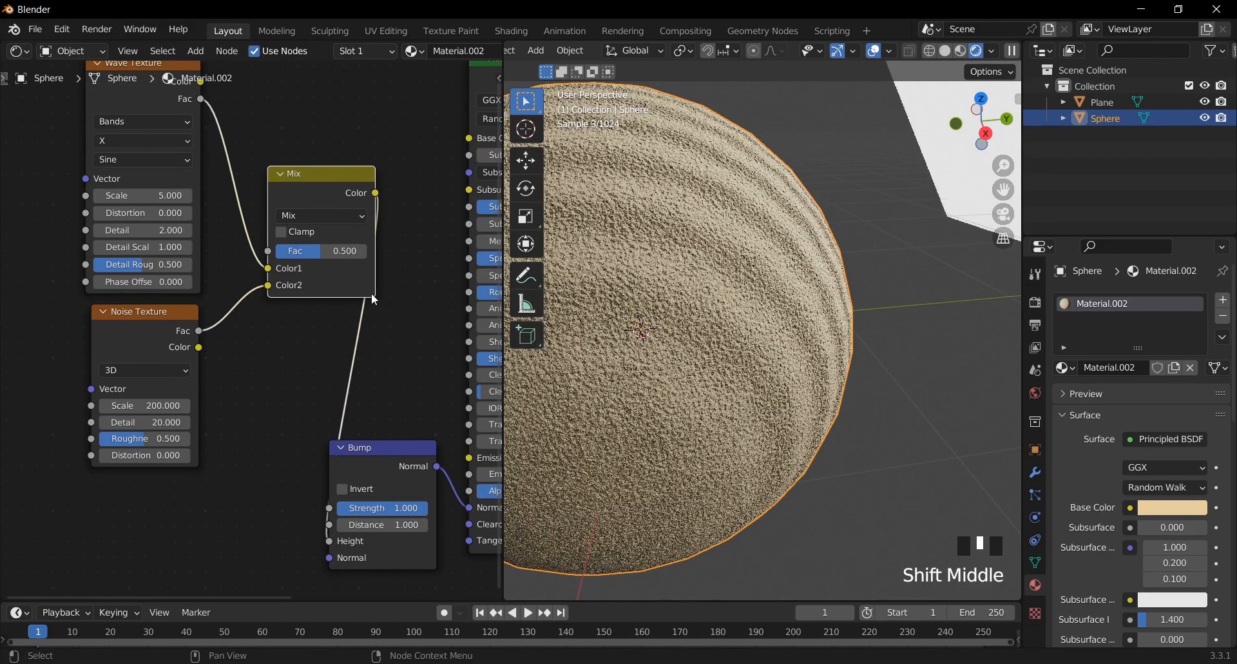
# Step: Set the Wave Texture's Scale to 7.1 and lower the Mix node's Fac to 0
pyautogui.moveTo(338, 251); pyautogui.dragTo(306, 251)
pyautogui.keyDown('shift'); pyautogui.moveTo(885, 312); pyautogui.dragTo(933, 393, button='middle'); pyautogui.keyUp('shift')
pyautogui.moveTo(132, 195); pyautogui.dragTo(175, 195)
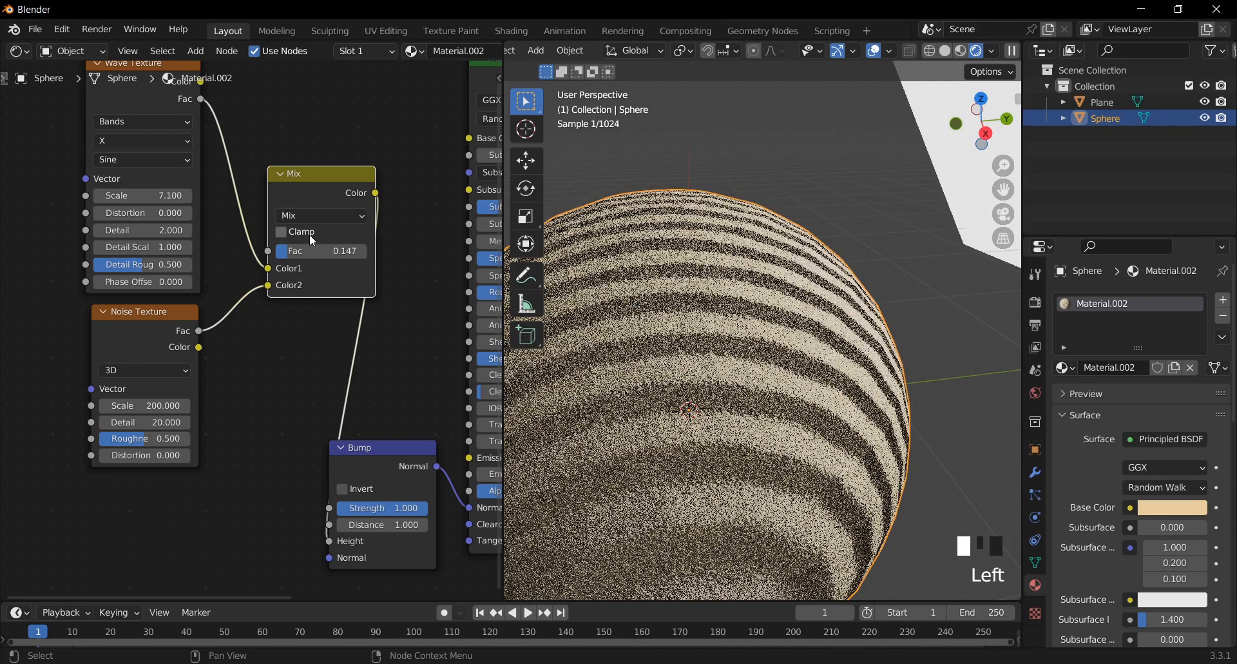
pyautogui.moveTo(321, 251); pyautogui.dragTo(283, 251)
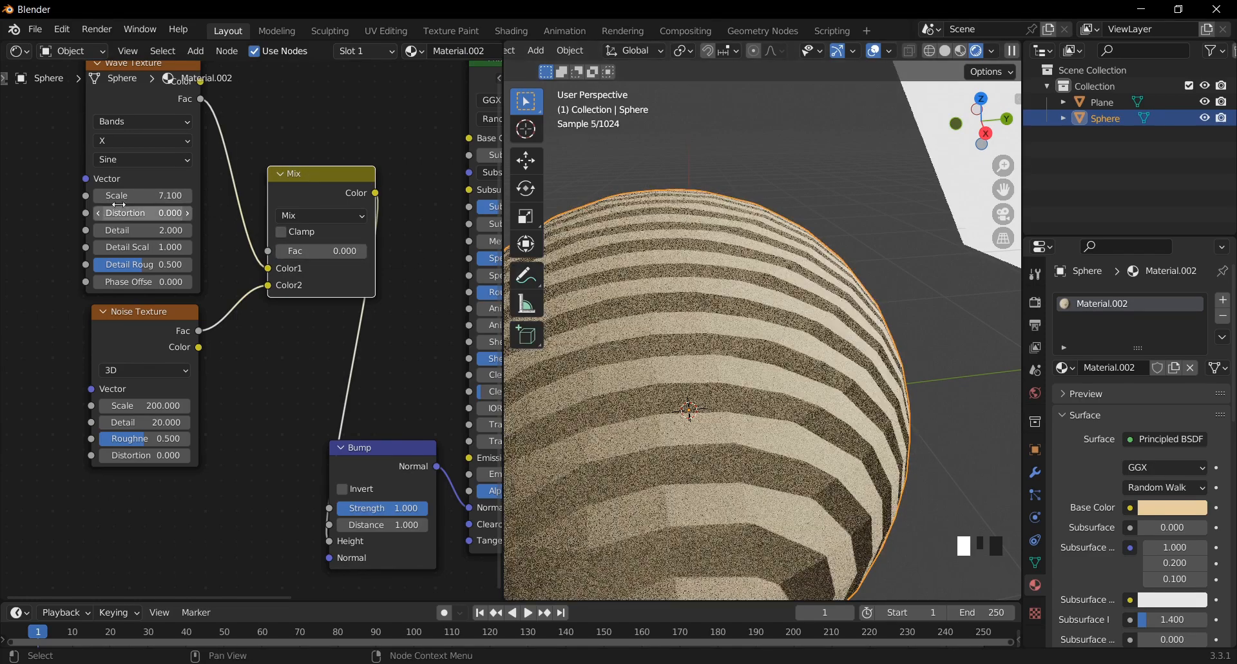
# Step: Set the Wave Texture's Distortion to 8.3, Detail to 0.2 and Detail Scale to 0.8, and raise the Mix node's Fac to 0.713
pyautogui.moveTo(124, 213); pyautogui.dragTo(168, 213)
pyautogui.click(99, 230)
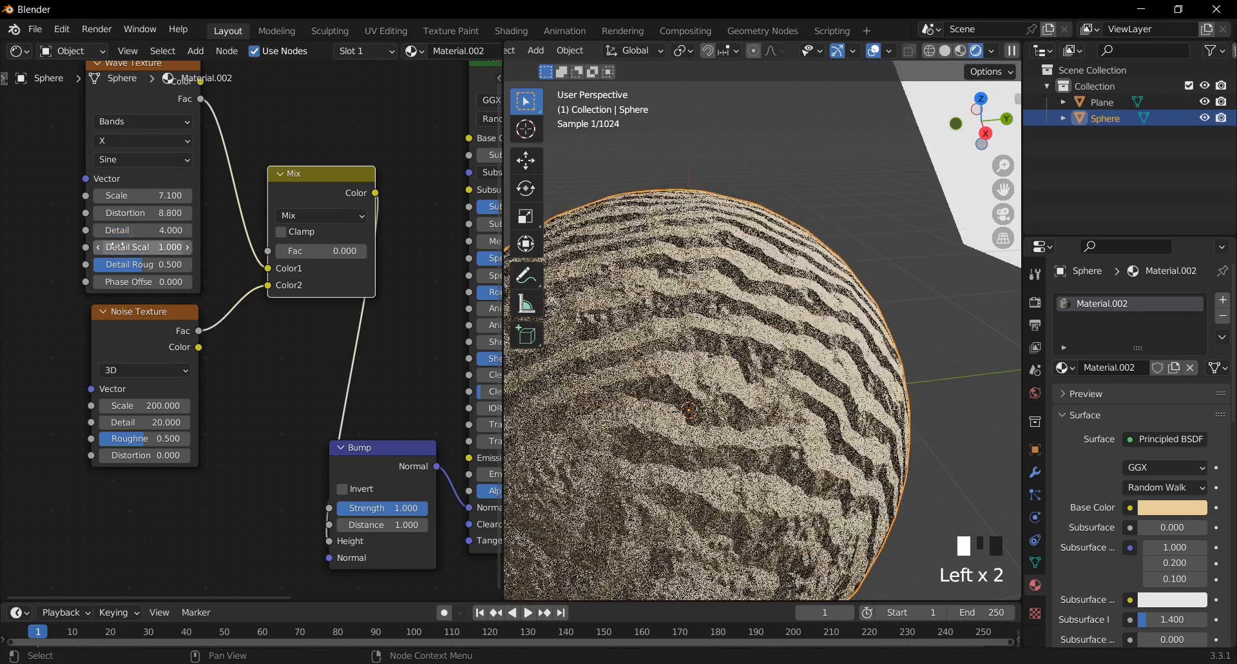
pyautogui.click(99, 230)
pyautogui.click(99, 230)
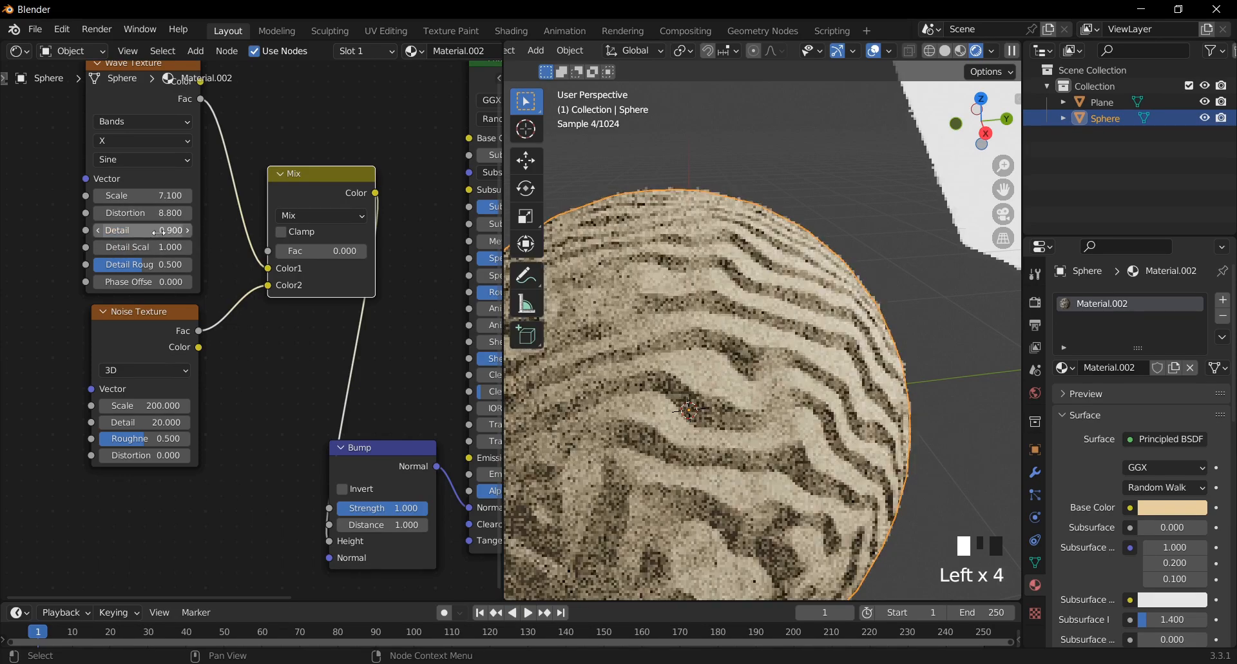
pyautogui.click(99, 230)
pyautogui.moveTo(187, 251); pyautogui.dragTo(150, 230)
pyautogui.click(148, 265)
pyautogui.moveTo(151, 221)
pyautogui.mouseDown()
pyautogui.moveTo(126, 215)
pyautogui.moveTo(156, 215)
pyautogui.mouseUp()
pyautogui.moveTo(301, 251); pyautogui.dragTo(366, 251)
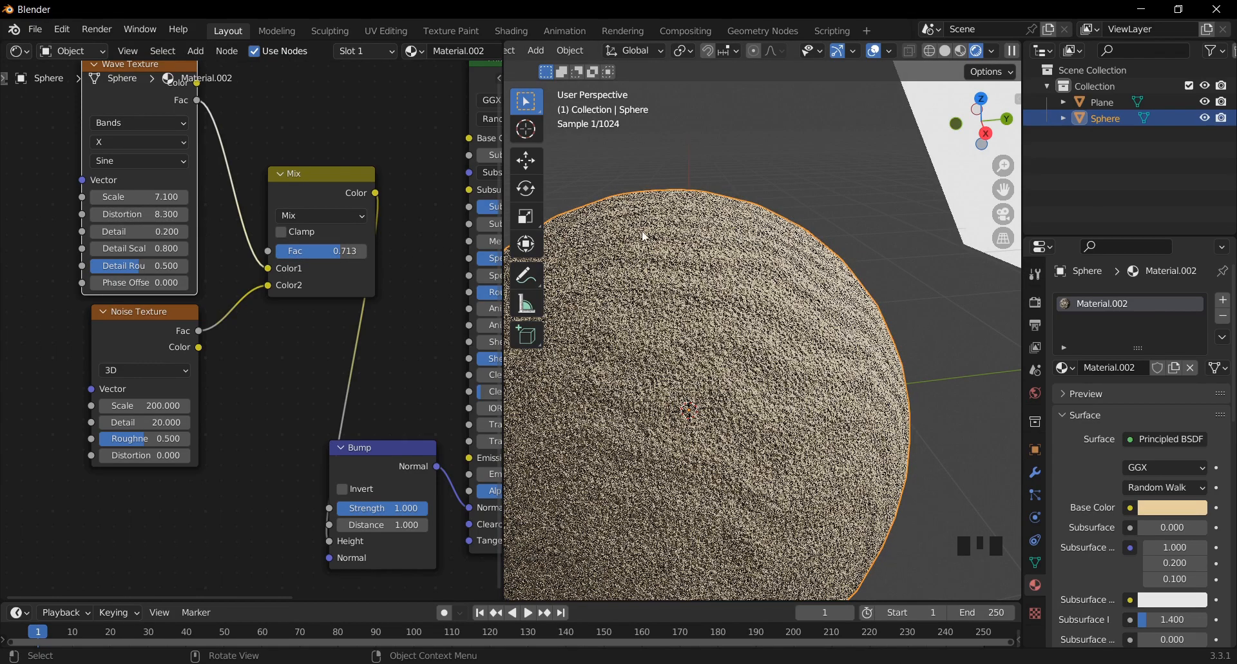
# Step: Add a plane through the sphere's centre and scale it up into a large ground surface
pyautogui.scroll(-2, 866, 322)
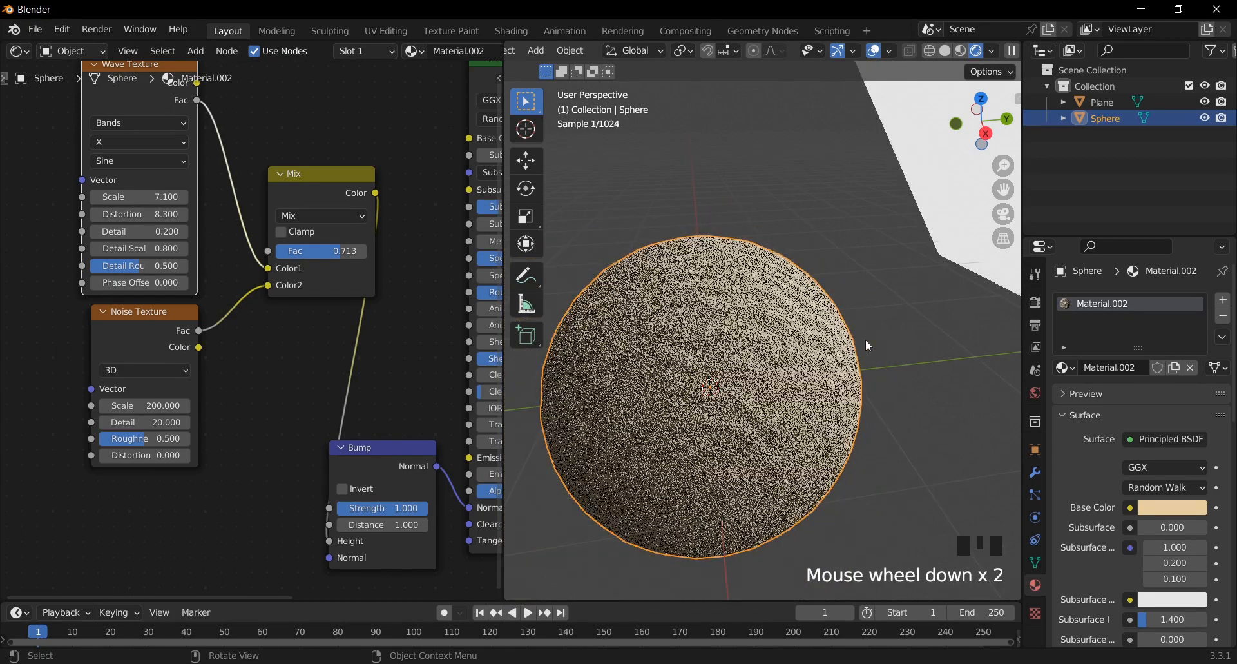
pyautogui.moveTo(947, 344); pyautogui.dragTo(923, 349, button='middle')
pyautogui.hotkey('shift', 'a')
pyautogui.click(928, 337)
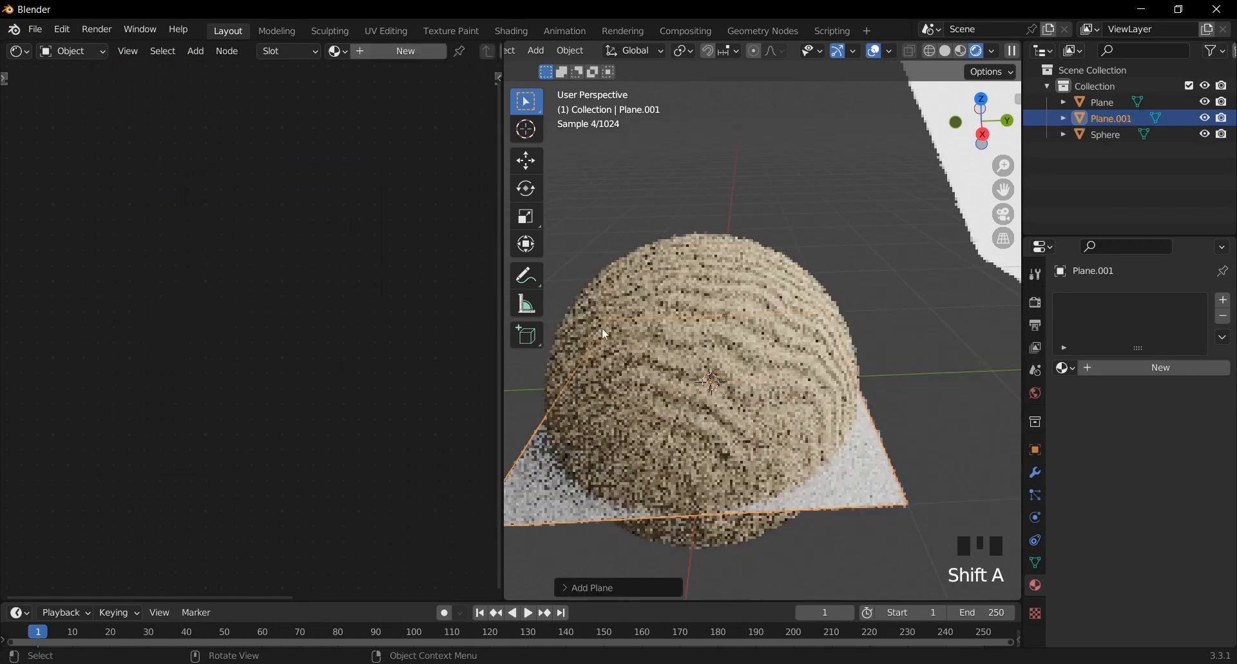
pyautogui.press('s')
pyautogui.click(575, 393)
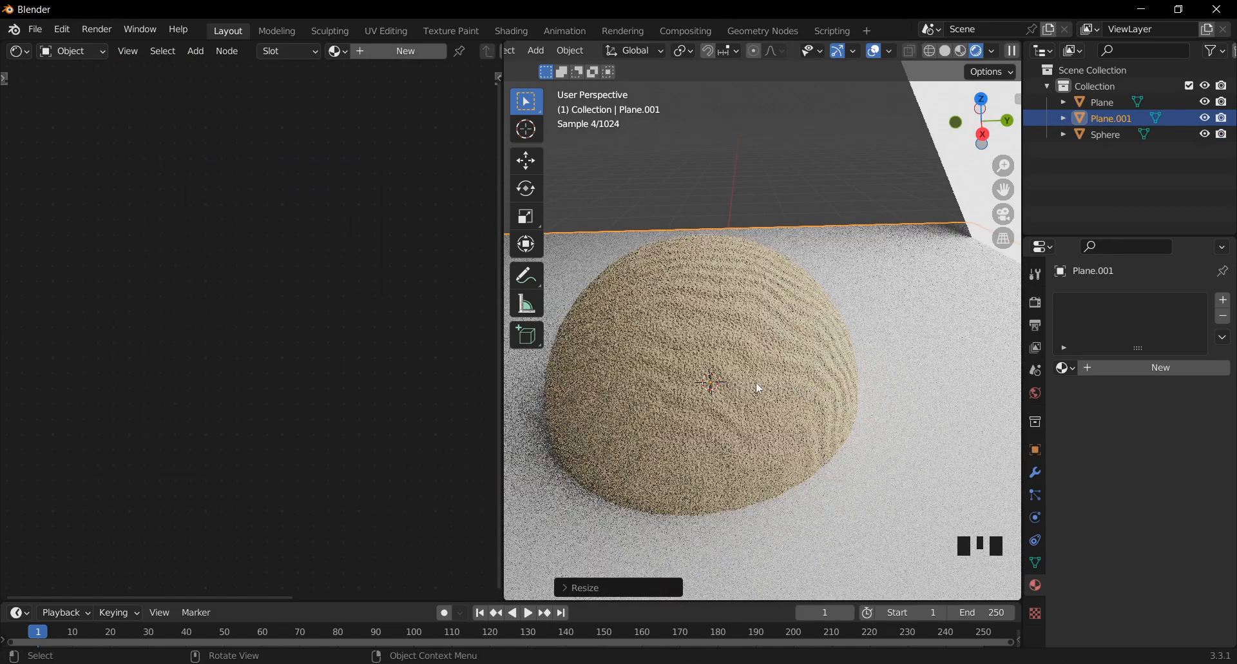
# Step: Set the Wave Texture's Scale to 7.6 and the Mix node's Fac to 0.573 in the sphere's material
pyautogui.click(756, 382)
pyautogui.moveTo(126, 196); pyautogui.dragTo(151, 196)
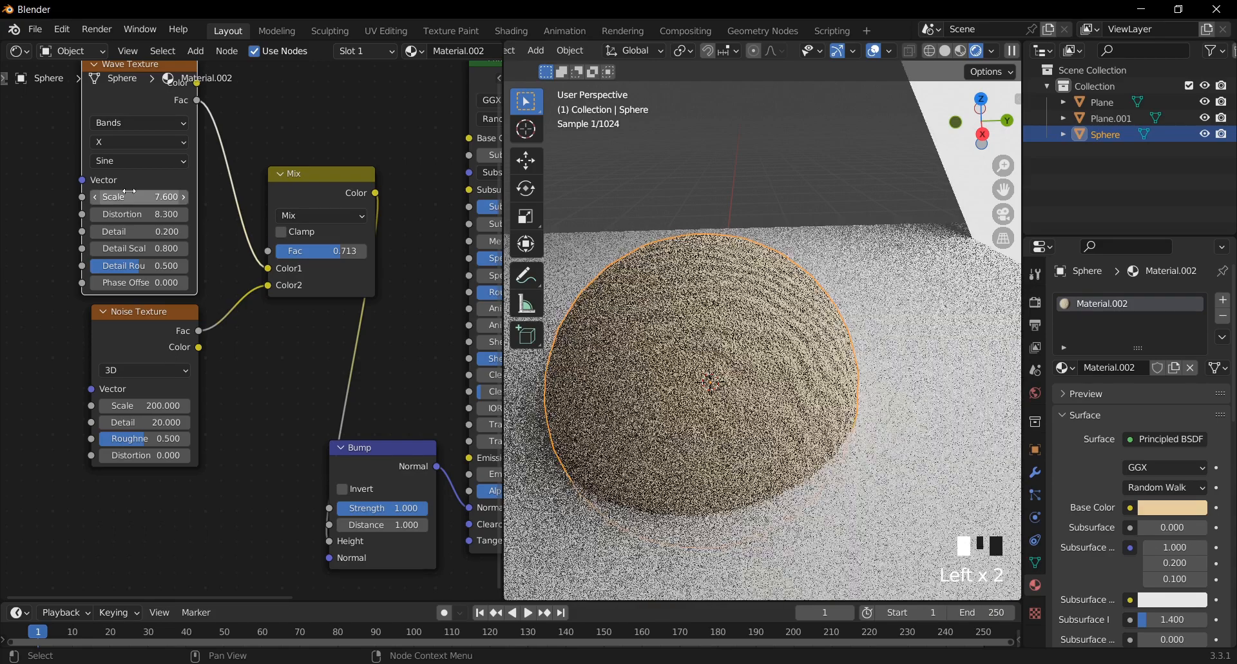
pyautogui.moveTo(313, 250); pyautogui.dragTo(307, 250)
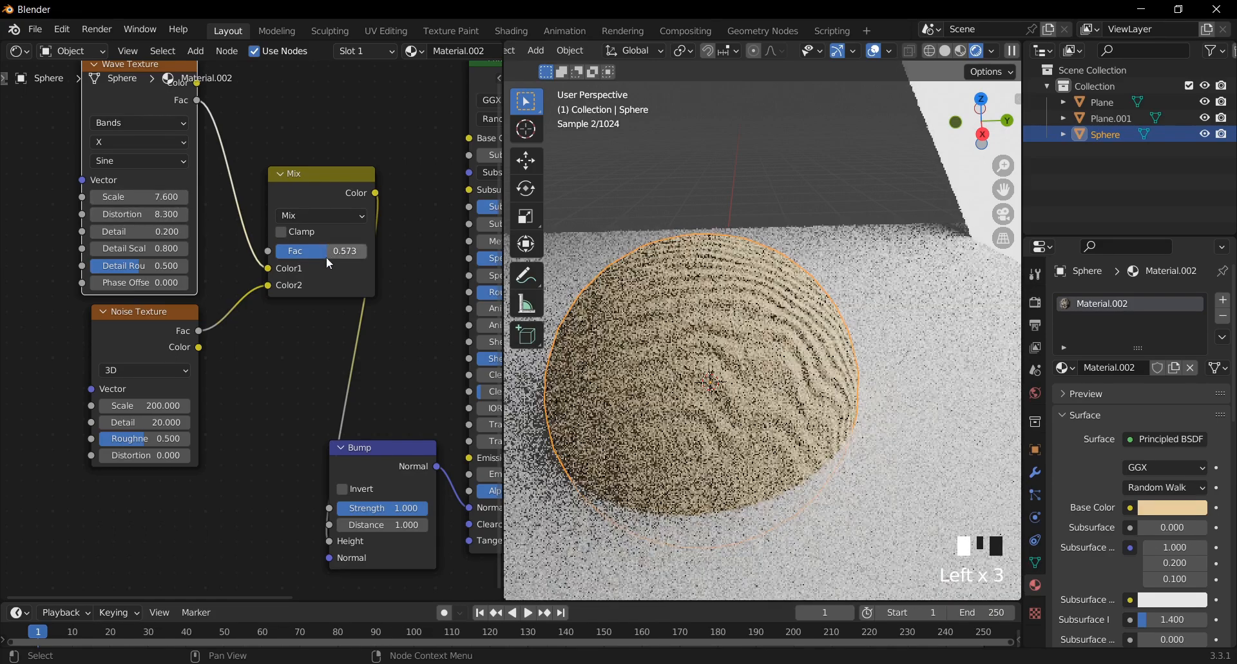
# Step: Assign the existing Material.002 to the large ground plane
pyautogui.click(920, 408)
pyautogui.click(1064, 367)
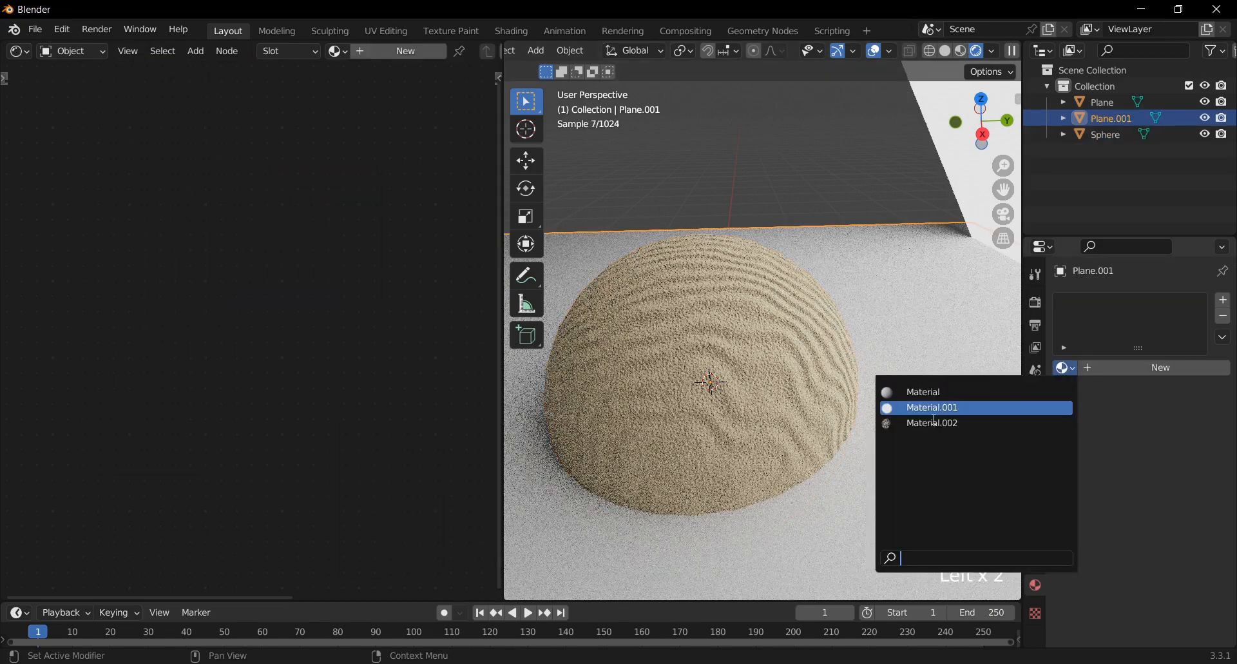
pyautogui.click(911, 424)
# Step: Hide the sphere in the viewport so that only the sand-covered ground plane is shown
pyautogui.click(759, 350)
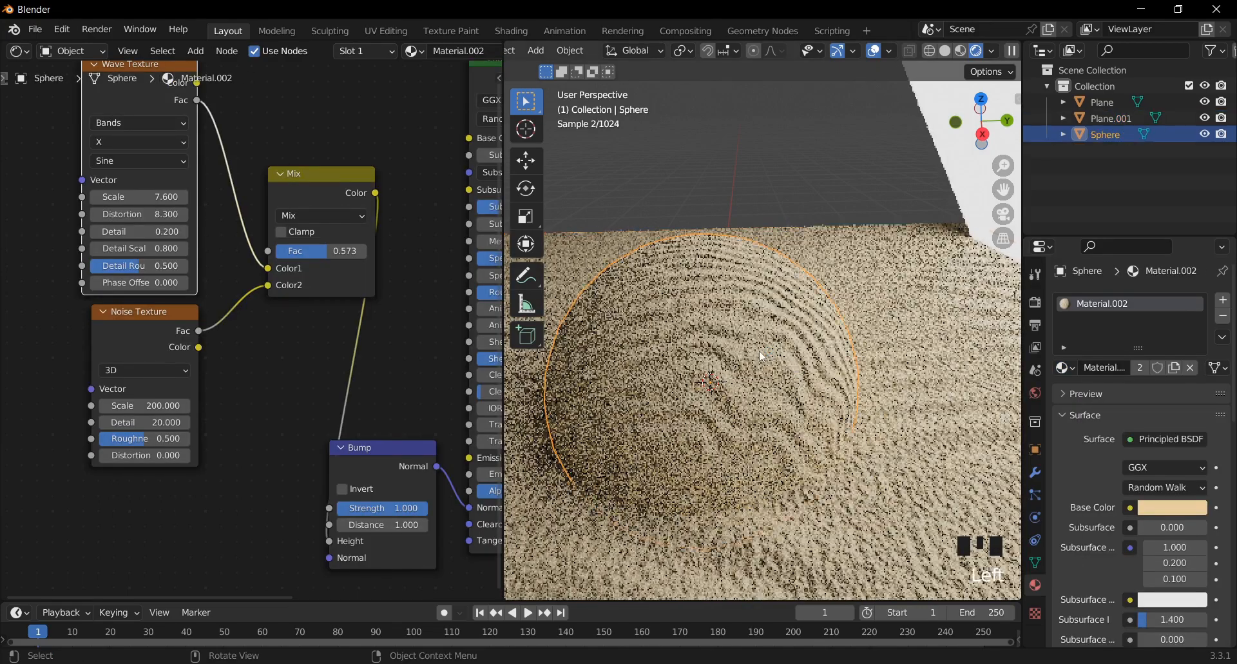
pyautogui.scroll(-2, 772, 397)
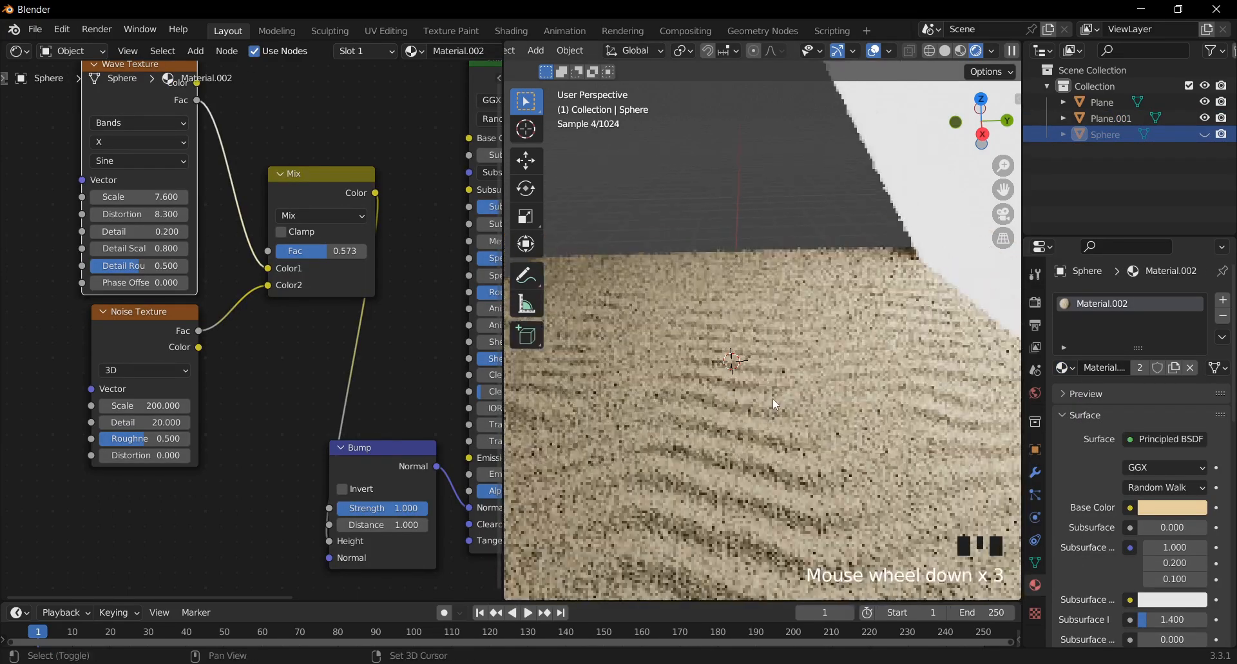
pyautogui.moveTo(771, 397)
pyautogui.keyDown('shift'); pyautogui.mouseDown(button='middle')
pyautogui.moveTo(758, 354)
pyautogui.moveTo(801, 377)
pyautogui.moveTo(786, 384)
pyautogui.mouseUp(button='middle'); pyautogui.keyUp('shift')
pyautogui.keyDown('shift'); pyautogui.moveTo(786, 384); pyautogui.dragTo(772, 366, button='middle'); pyautogui.keyUp('shift')
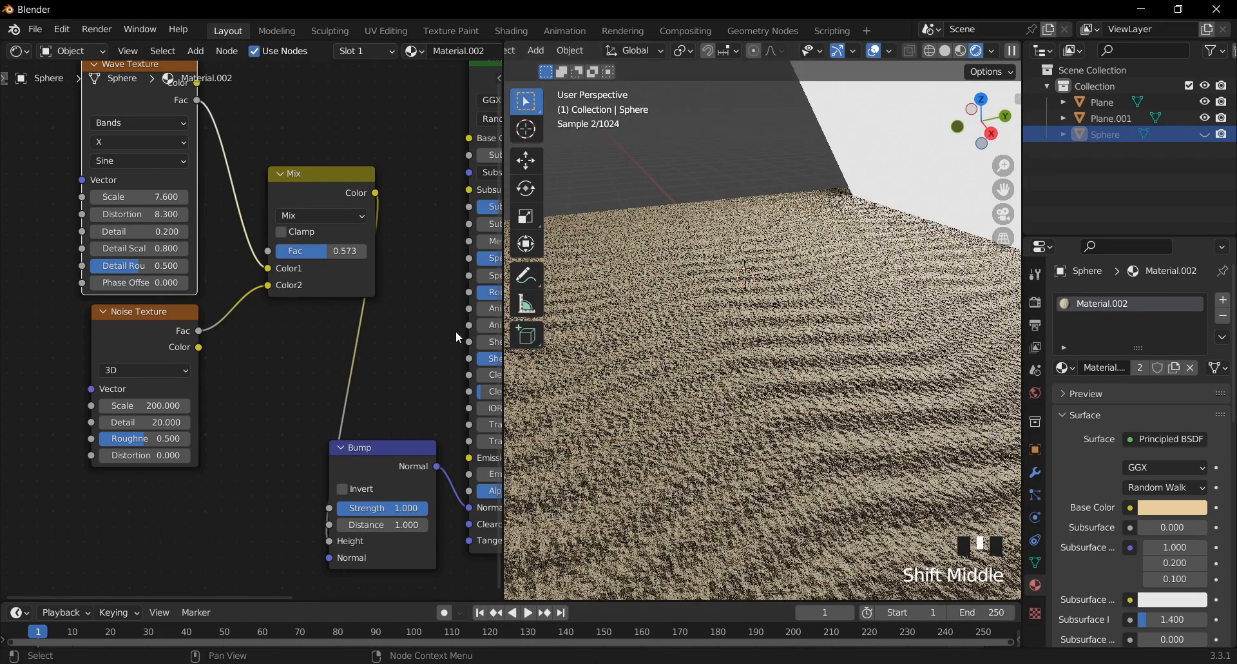
# Step: Set the Wave Texture's Scale to 8.3 and Distortion to 12.3, and the Mix node's Fac to 0.793
pyautogui.moveTo(163, 197); pyautogui.dragTo(176, 214)
pyautogui.moveTo(703, 394); pyautogui.dragTo(688, 375, button='middle')
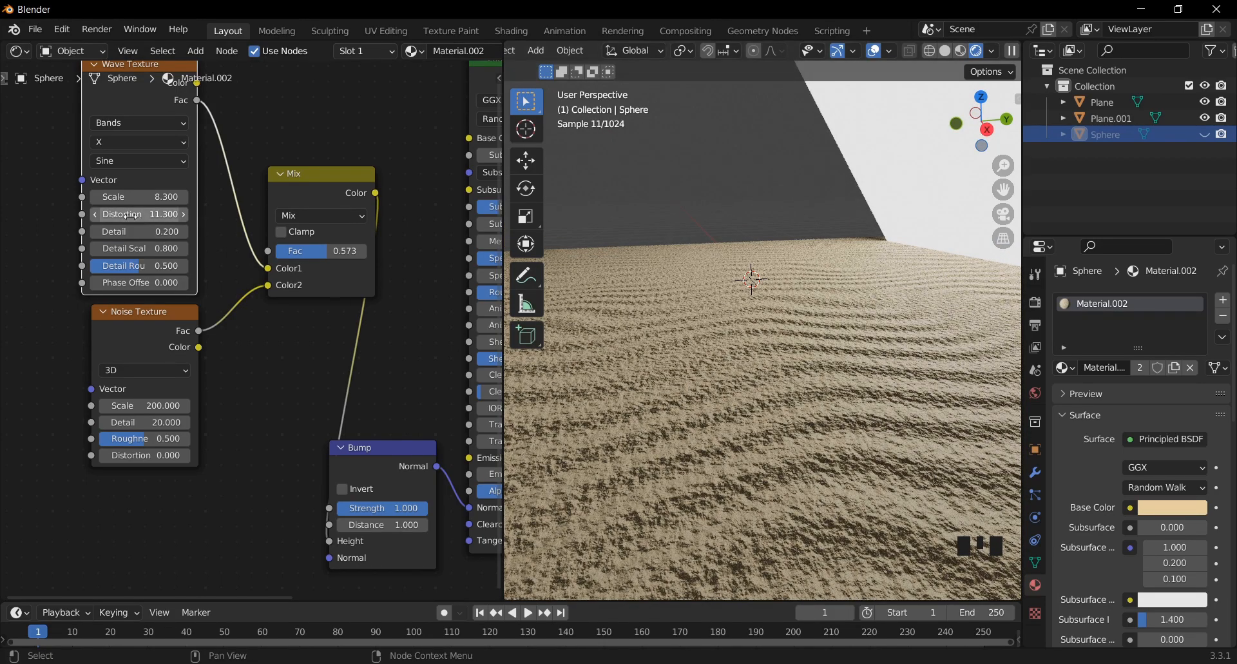
pyautogui.moveTo(131, 215)
pyautogui.mouseDown()
pyautogui.moveTo(186, 216)
pyautogui.moveTo(116, 213)
pyautogui.mouseUp()
pyautogui.moveTo(329, 250); pyautogui.dragTo(352, 256)
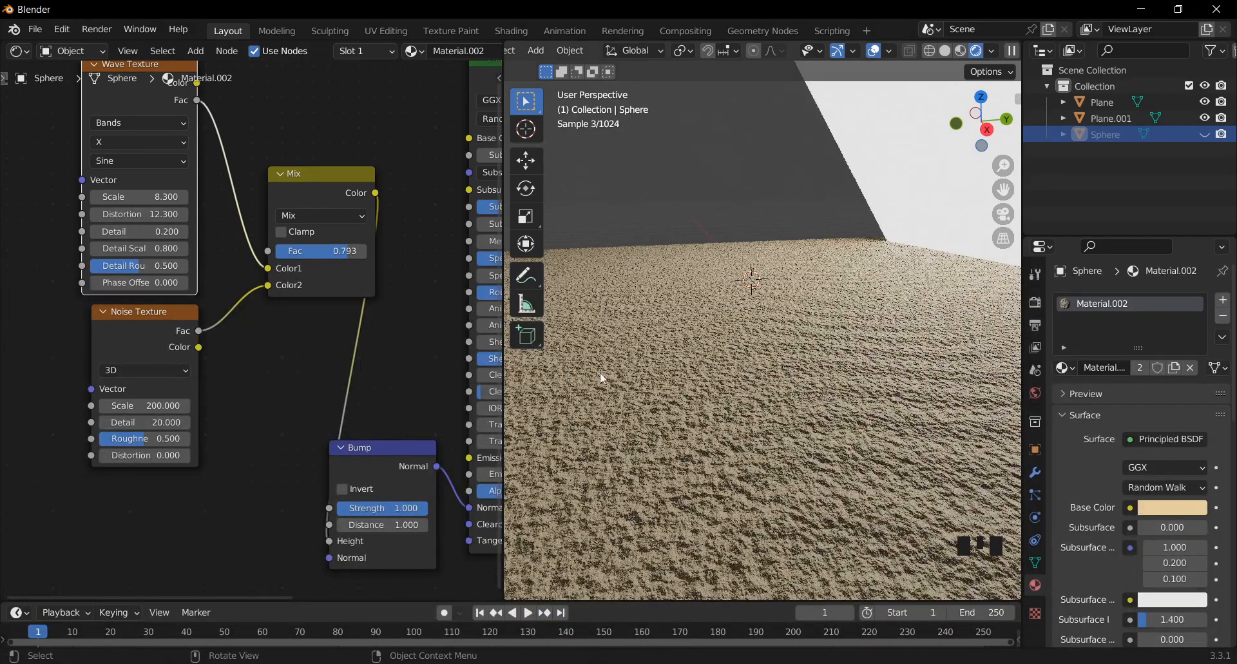
# Step: Add a Displace modifier with a new texture to the hidden sphere
pyautogui.scroll(-2, 739, 372)
pyautogui.moveTo(738, 373); pyautogui.dragTo(768, 391, button='middle')
pyautogui.scroll(3, 768, 391)
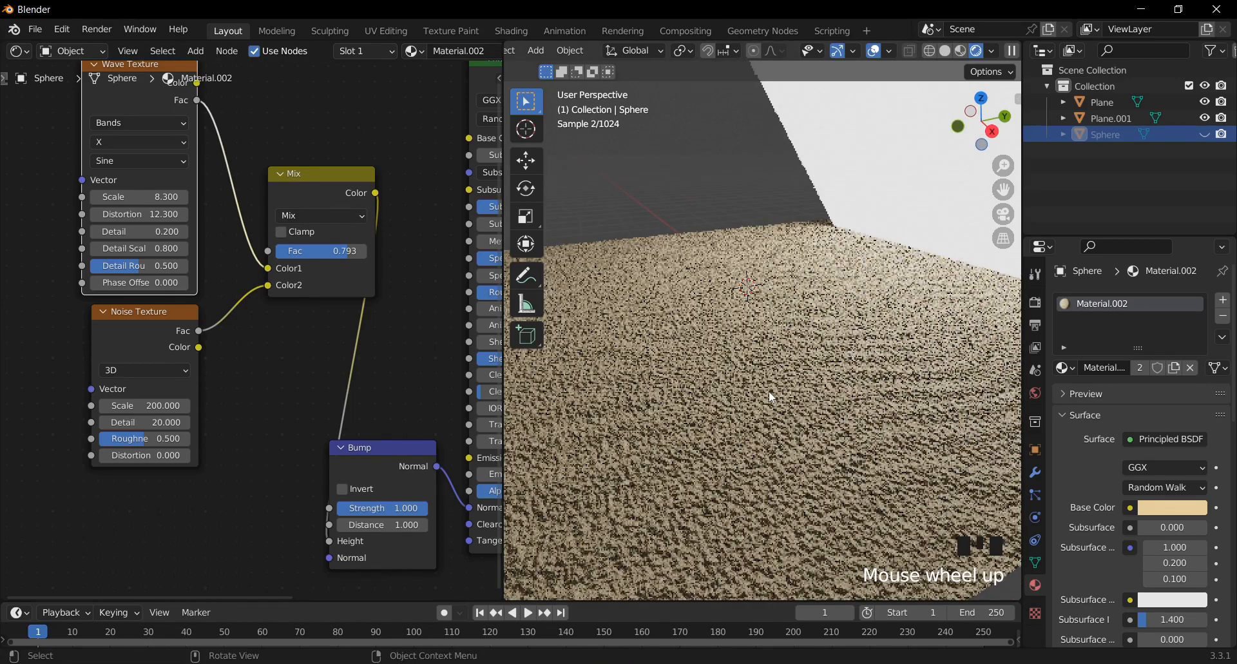
pyautogui.click(1035, 472)
pyautogui.click(1119, 300)
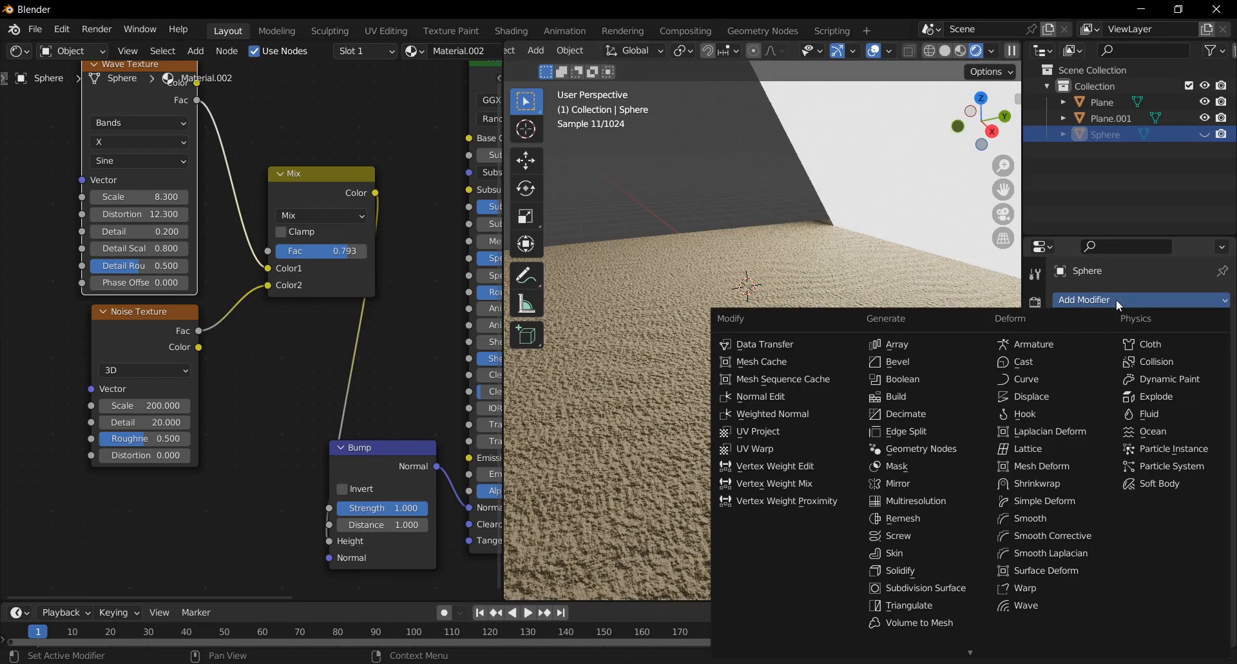
pyautogui.click(1017, 406)
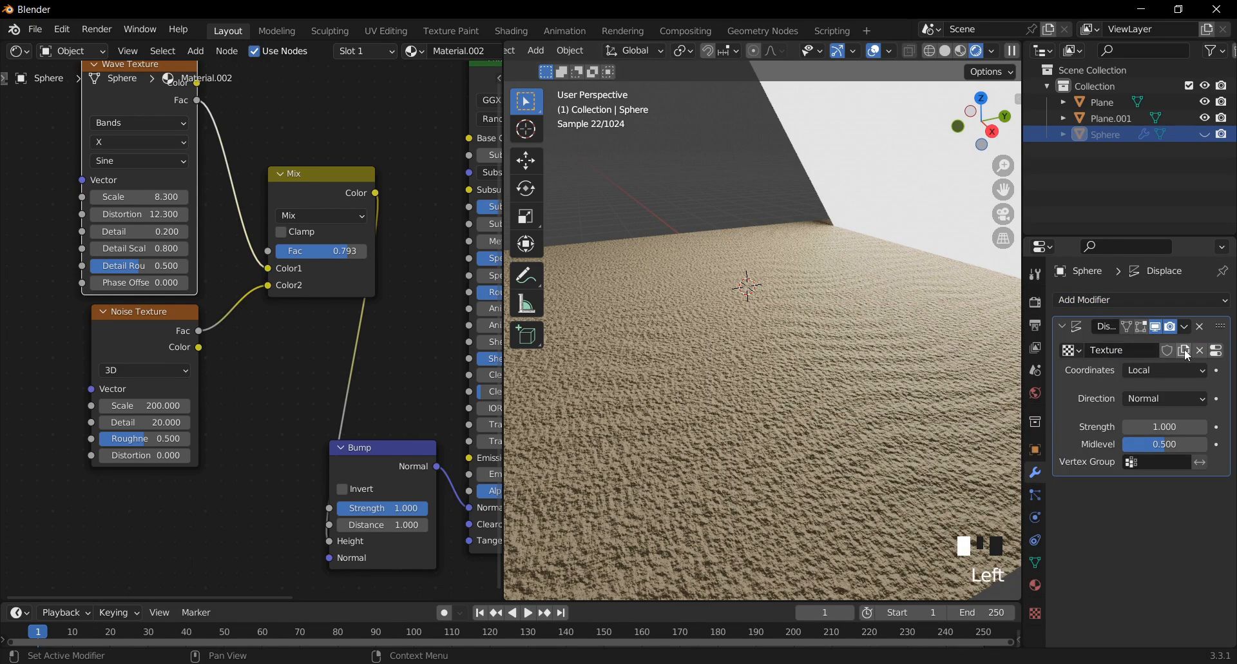
# Step: Subdivide the ground plane's mesh with 100 cuts and return to Object Mode
pyautogui.click(757, 380)
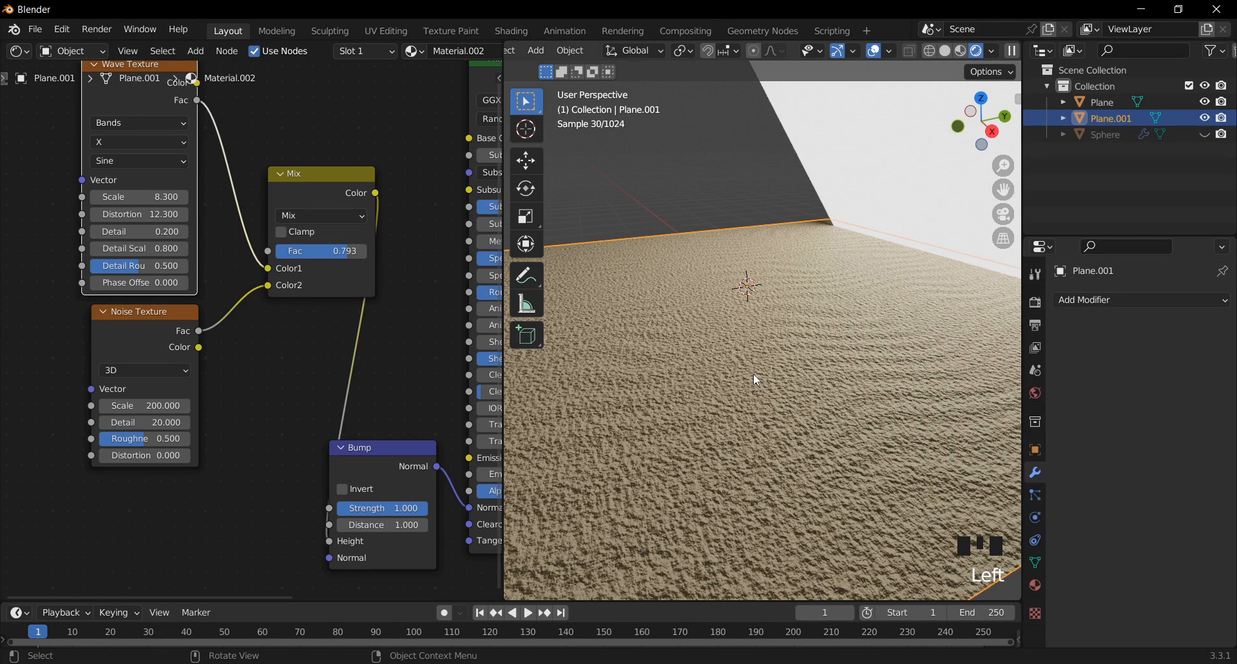
pyautogui.press('Tab')
pyautogui.rightClick(712, 302)
pyautogui.click(707, 299)
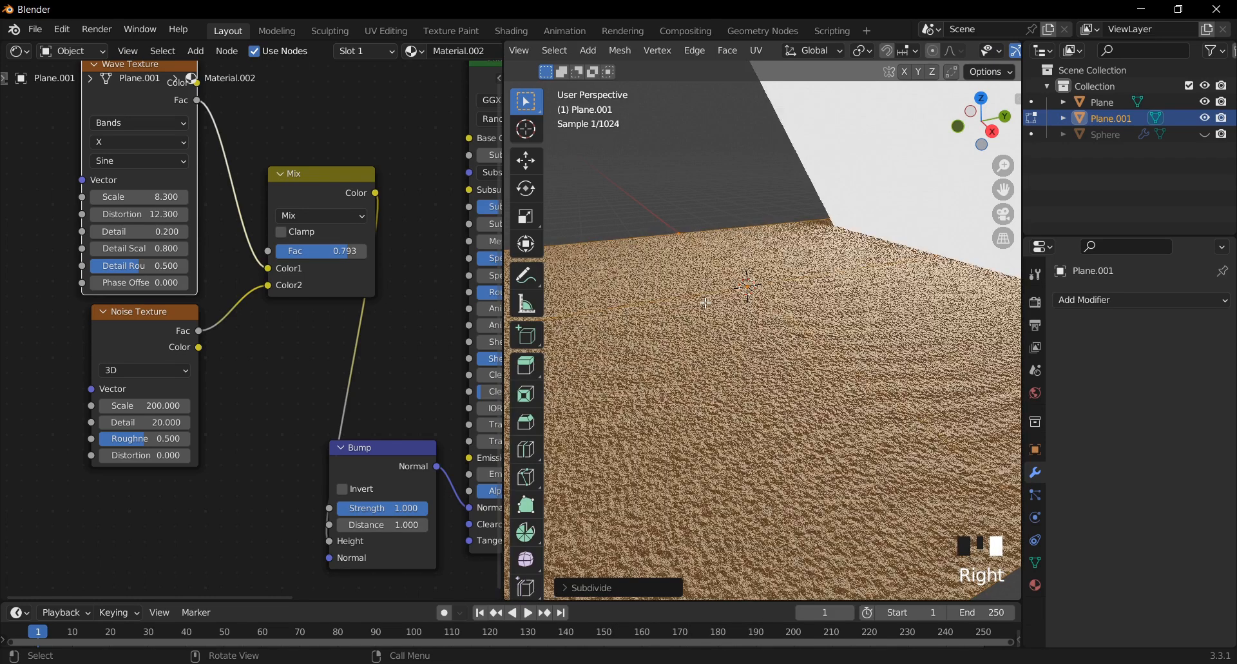
pyautogui.click(592, 587)
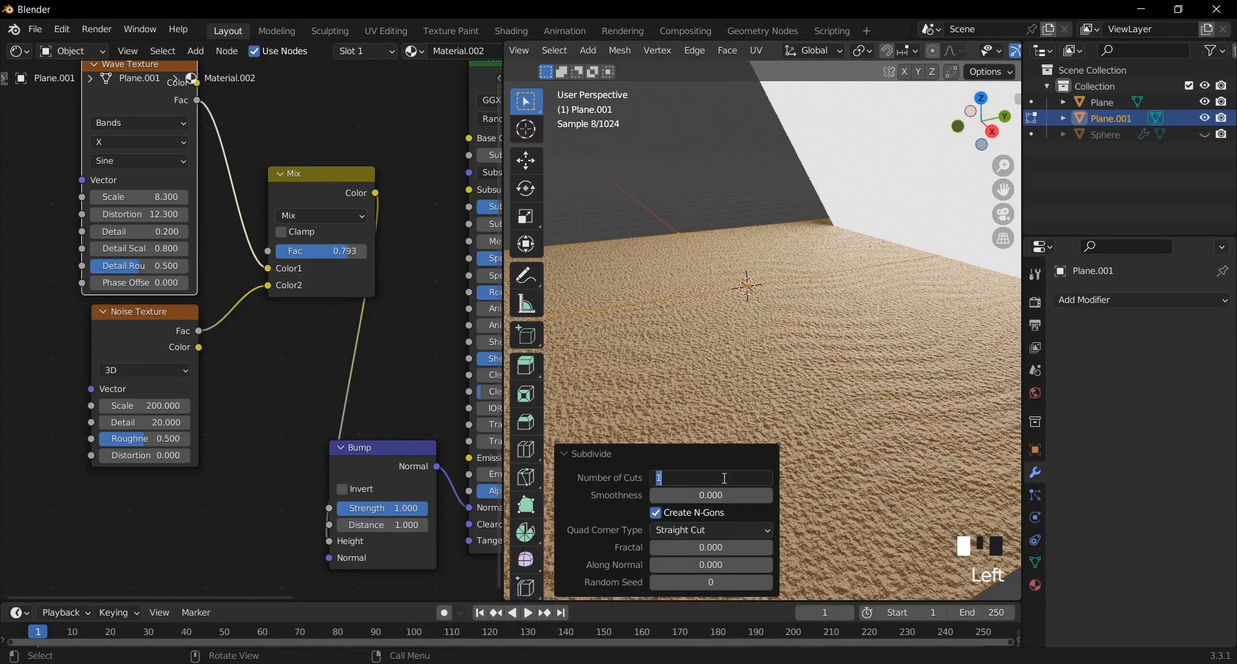
pyautogui.press('Return')
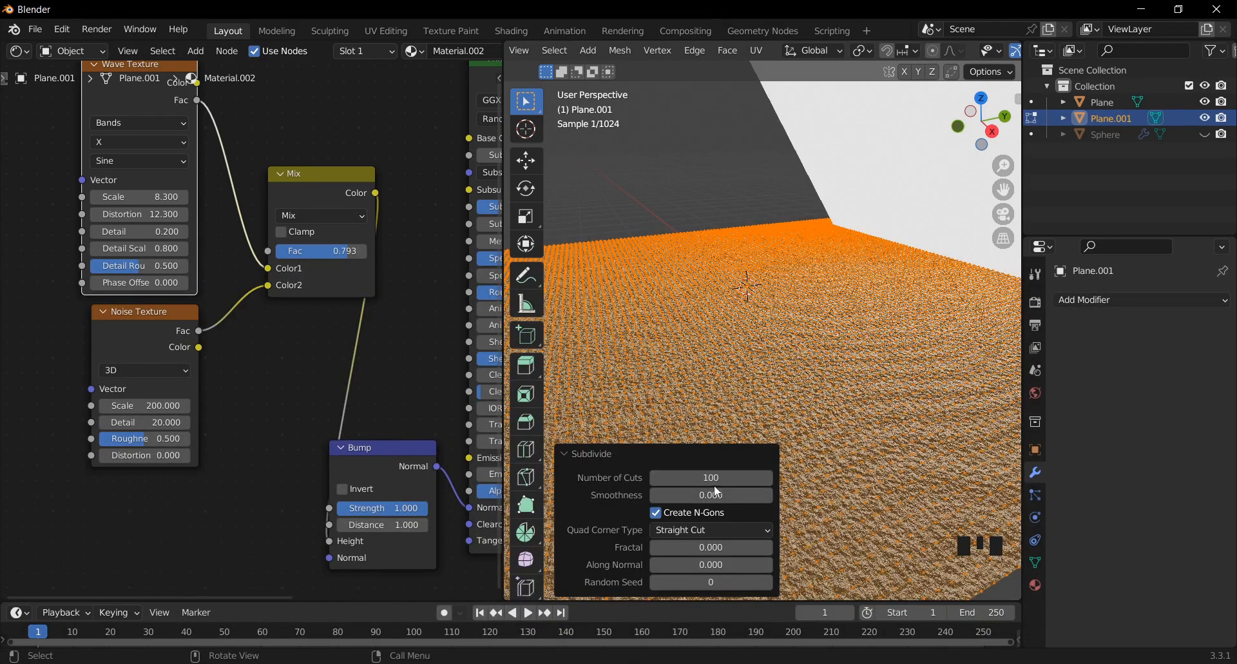
pyautogui.click(713, 478)
pyautogui.write('100')
pyautogui.press('Return')
pyautogui.press('Escape')
pyautogui.click(753, 359)
pyautogui.press('Tab')
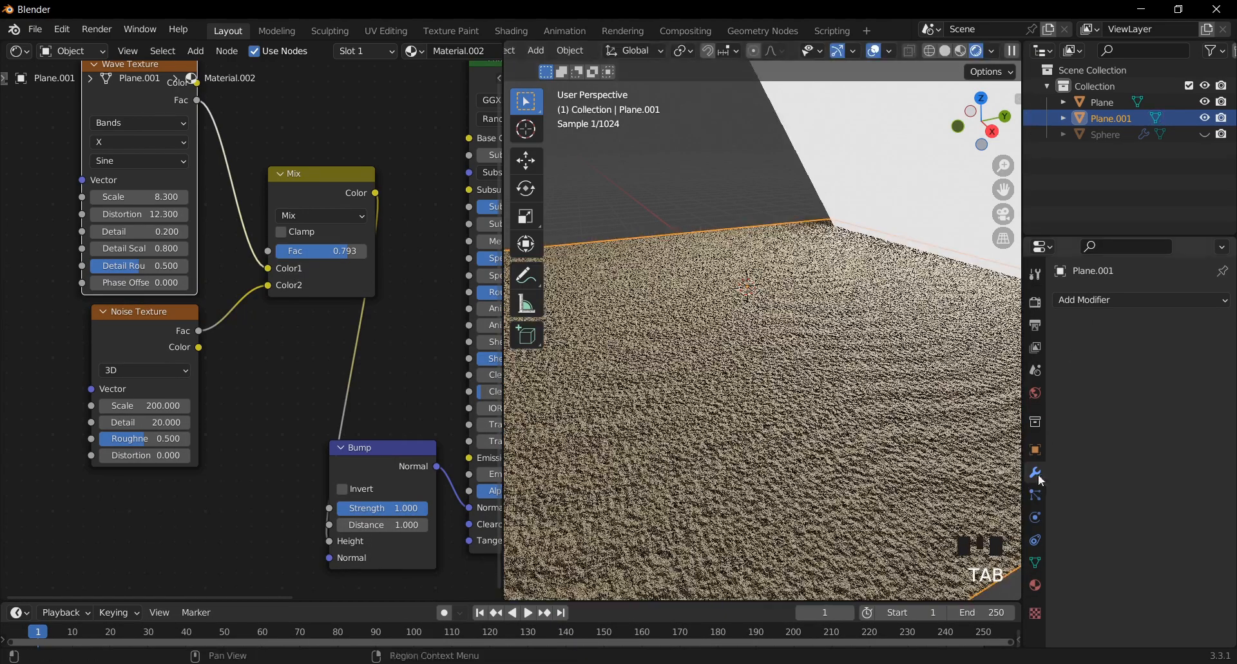
# Step: Add a Displace modifier with a new texture to the ground plane and open the texture's settings
pyautogui.click(1140, 300)
pyautogui.click(1028, 396)
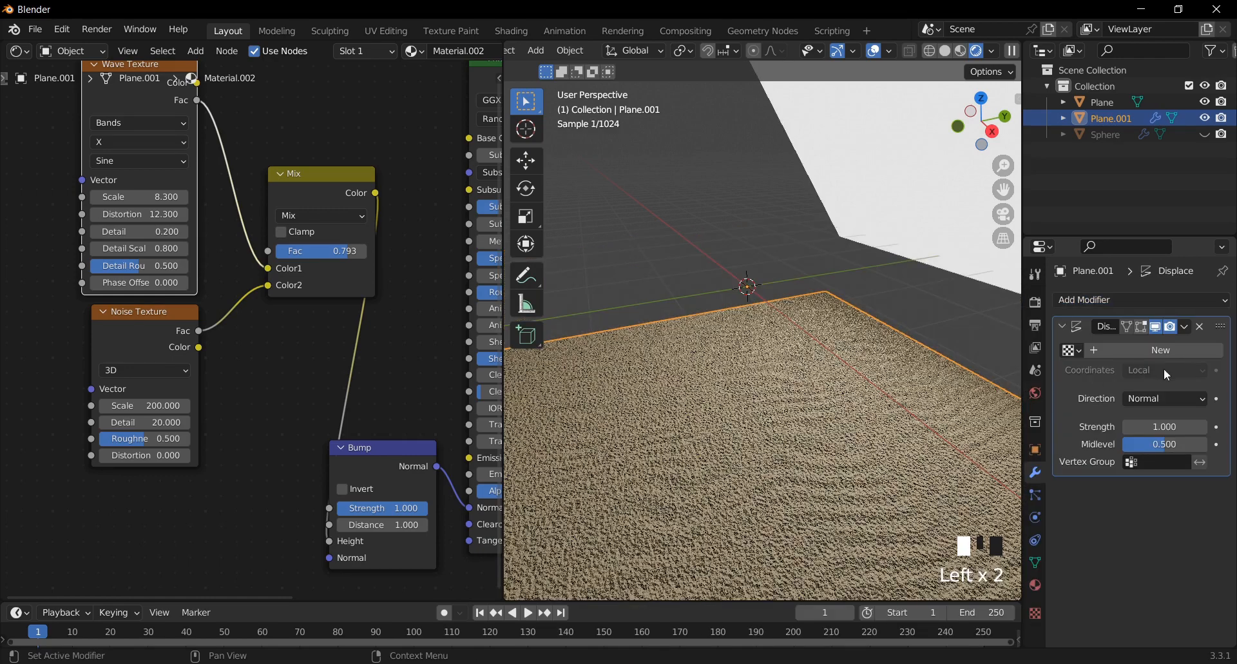
pyautogui.click(1185, 352)
pyautogui.click(1218, 351)
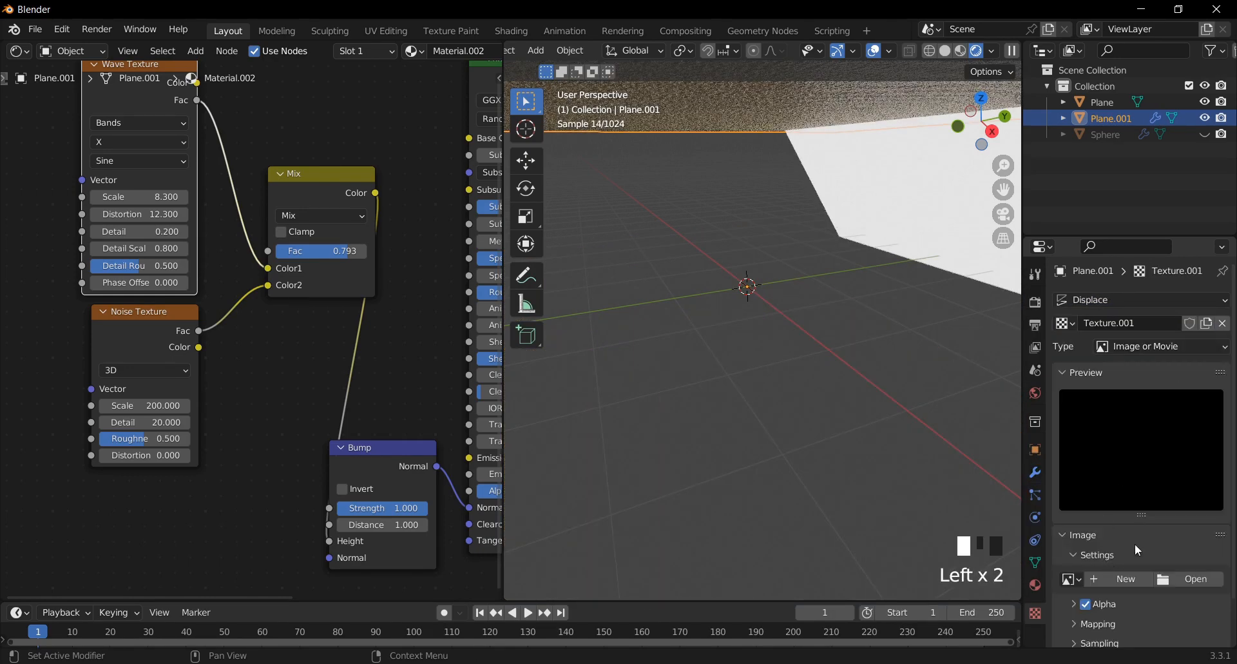
# Step: Change the ground plane's displacement texture type to Voronoi
pyautogui.scroll(-3, 1160, 509)
pyautogui.click(1155, 299)
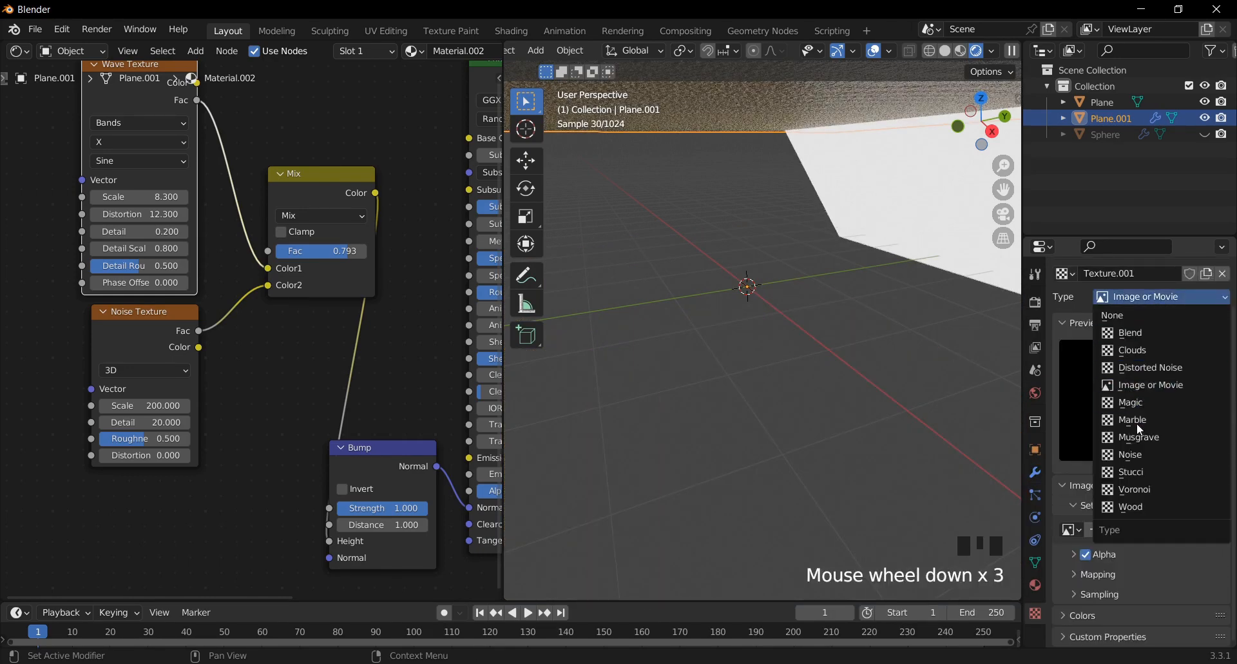
pyautogui.click(1146, 490)
# Step: Switch the Shader Editor area to a second 3D Viewport showing the displaced plane
pyautogui.scroll(-2, 851, 373)
pyautogui.moveTo(851, 373); pyautogui.dragTo(888, 376, button='middle')
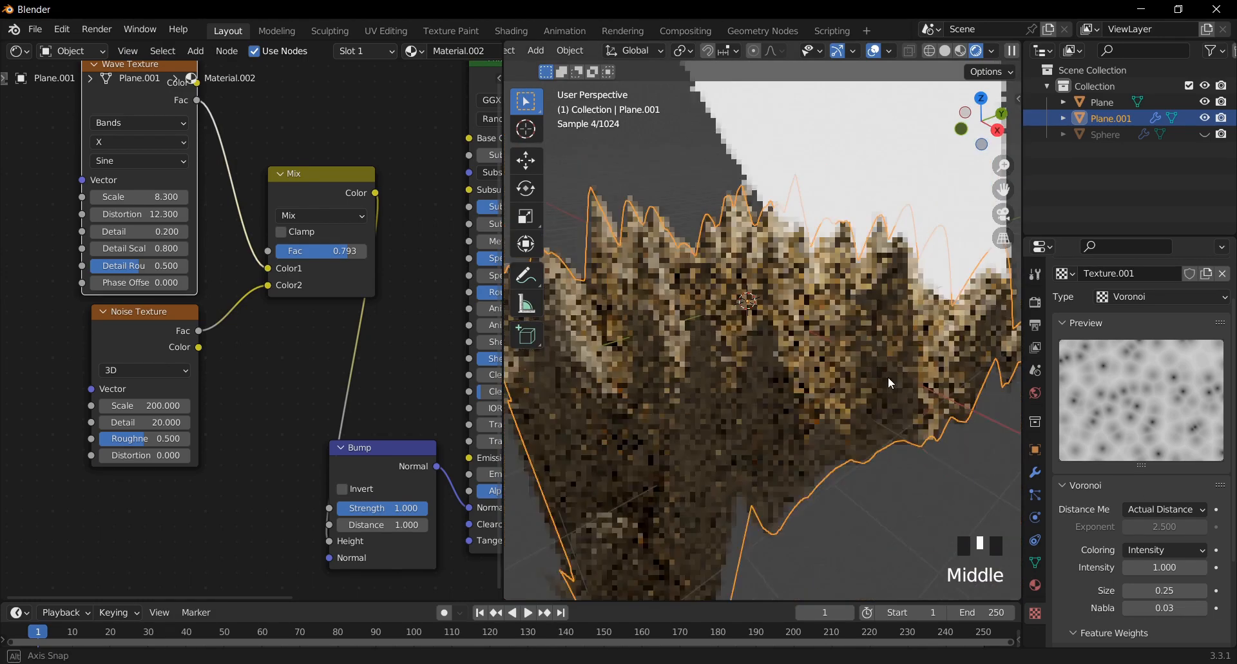
pyautogui.click(18, 50)
pyautogui.click(45, 90)
pyautogui.scroll(-3, 222, 307)
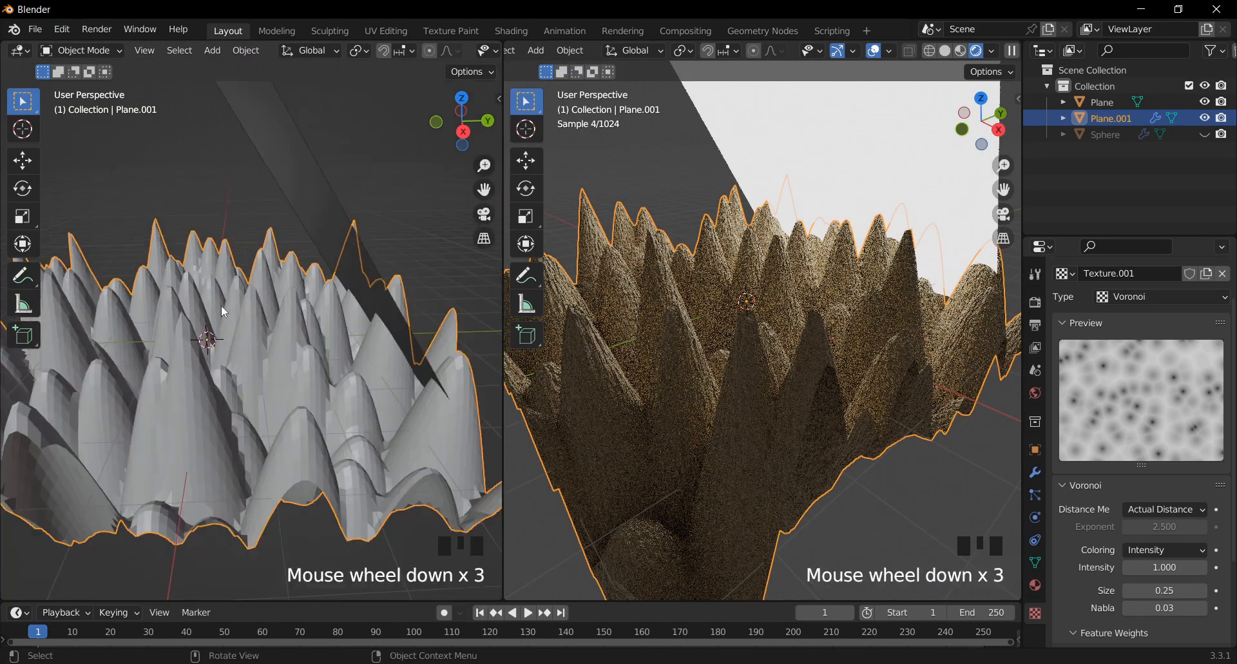
# Step: Apply Shade Smooth to the displaced ground plane
pyautogui.keyDown('shift'); pyautogui.moveTo(221, 304); pyautogui.dragTo(272, 346, button='middle'); pyautogui.keyUp('shift')
pyautogui.rightClick(311, 350)
pyautogui.click(312, 351)
# Step: Reduce the Voronoi texture's Intensity to 0.11 to turn the plane's spikes into low dunes
pyautogui.scroll(2, 365, 380)
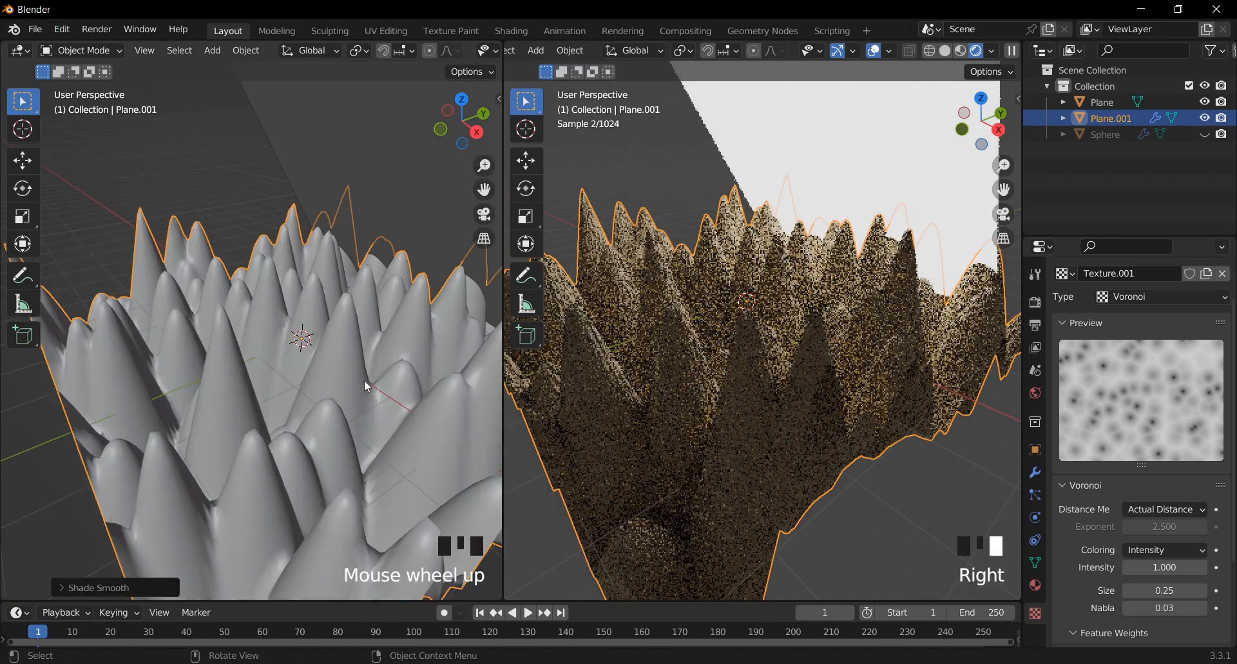
pyautogui.moveTo(365, 380); pyautogui.dragTo(420, 418, button='middle')
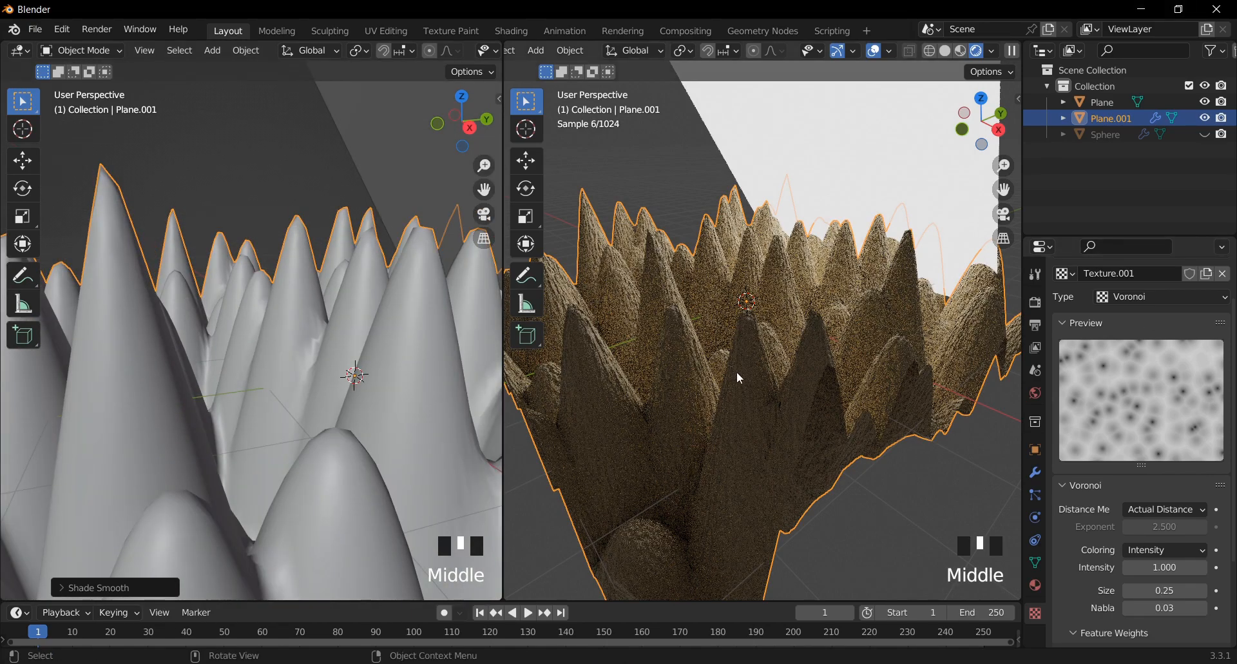
pyautogui.scroll(2, 739, 378)
pyautogui.moveTo(739, 374); pyautogui.dragTo(737, 371, button='middle')
pyautogui.moveTo(257, 417); pyautogui.dragTo(268, 426, button='middle')
pyautogui.scroll(-3, 269, 426)
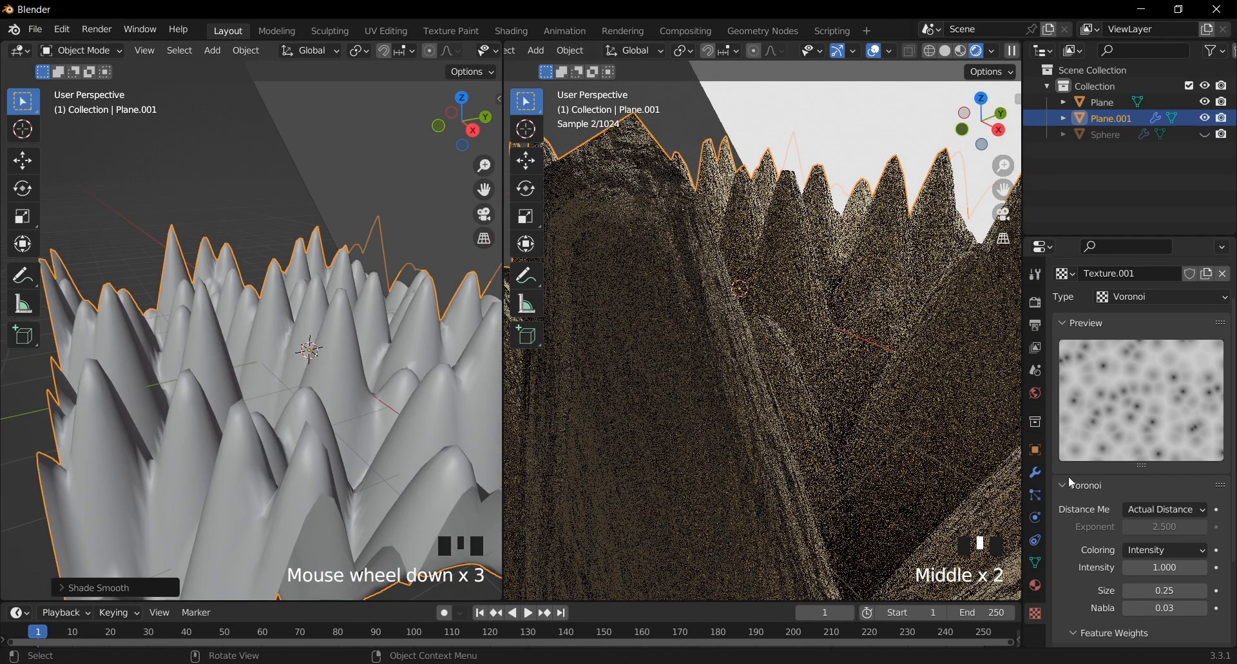
pyautogui.moveTo(1165, 567); pyautogui.dragTo(1118, 567)
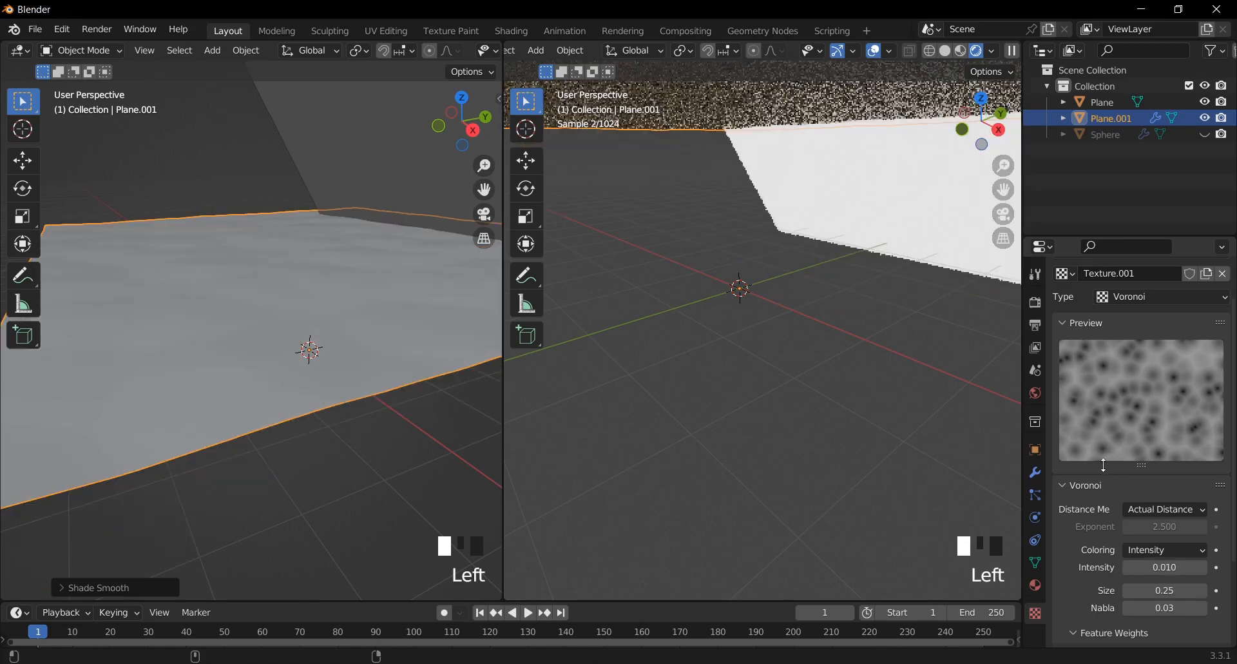
pyautogui.scroll(-2, 814, 366)
pyautogui.keyDown('shift'); pyautogui.moveTo(774, 342); pyautogui.dragTo(793, 358, button='middle'); pyautogui.keyUp('shift')
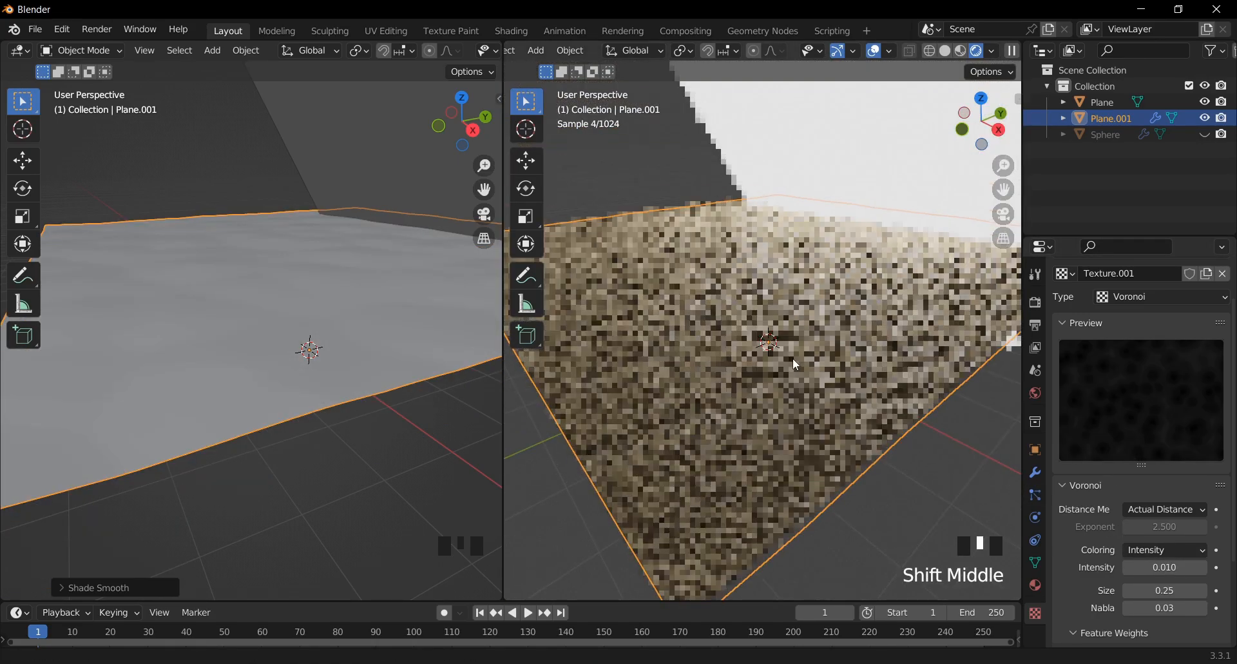
pyautogui.scroll(1, 792, 357)
pyautogui.click(1204, 568)
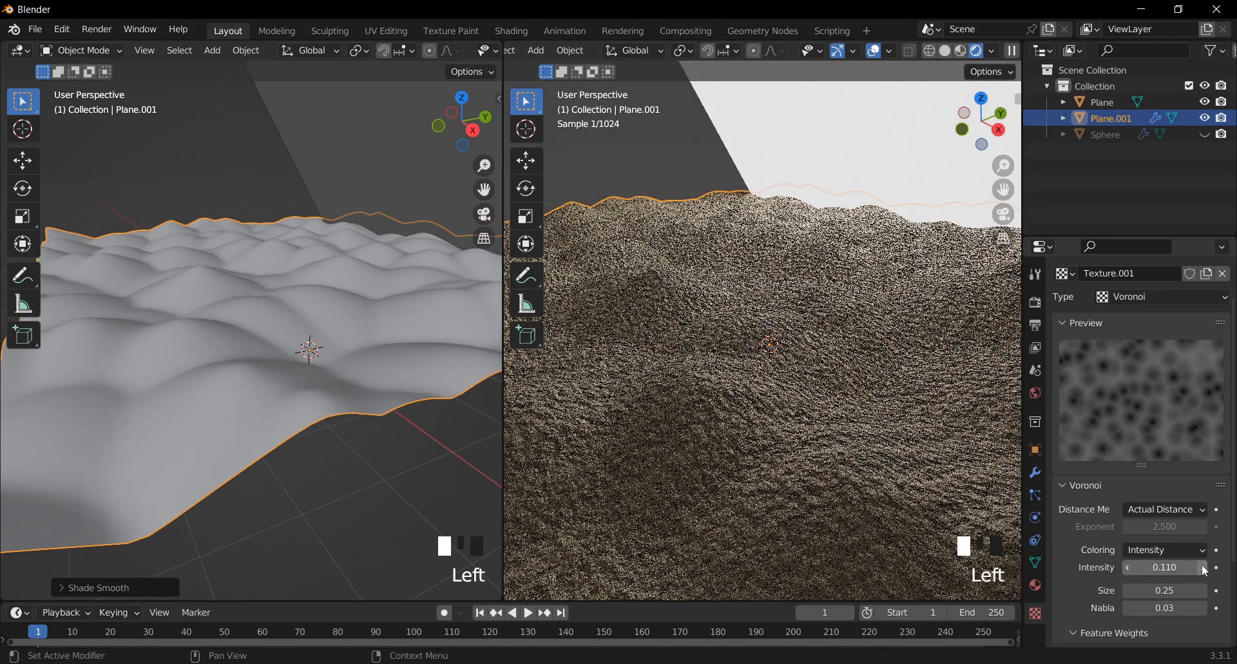
# Step: Try a Voronoi Intensity of 0.01 for the ground plane's displacement texture
pyautogui.click(1164, 567)
pyautogui.click(1117, 568)
pyautogui.click(1136, 568)
pyautogui.write('0')
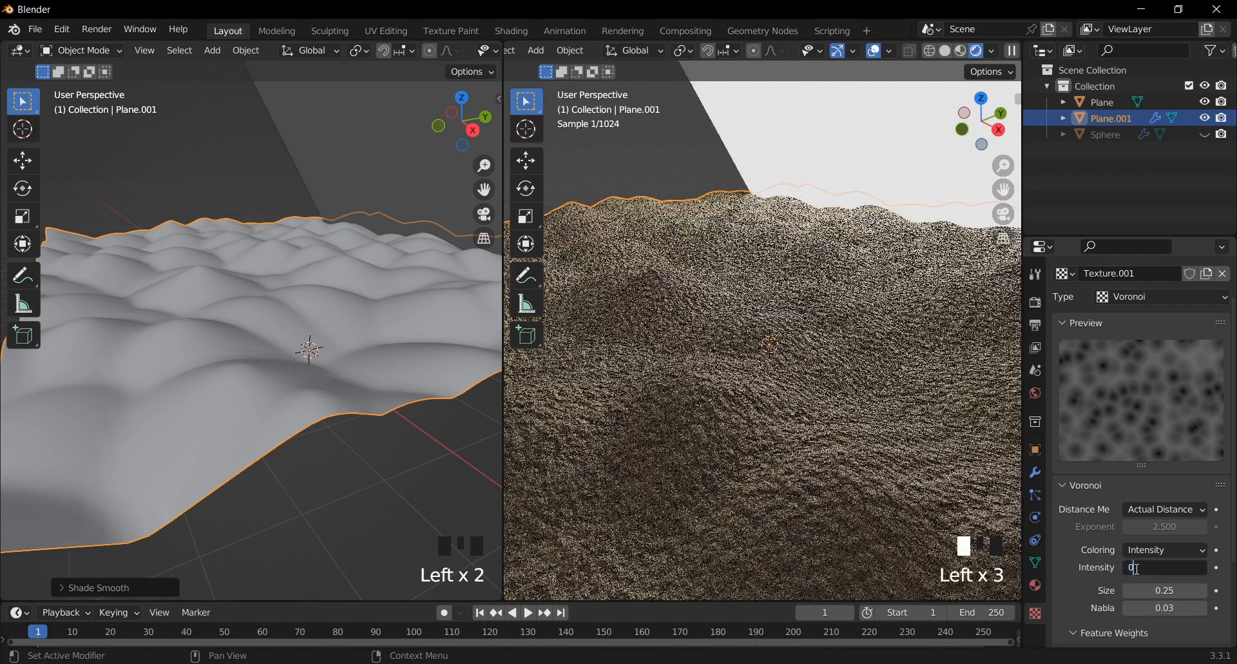
pyautogui.write('.01')
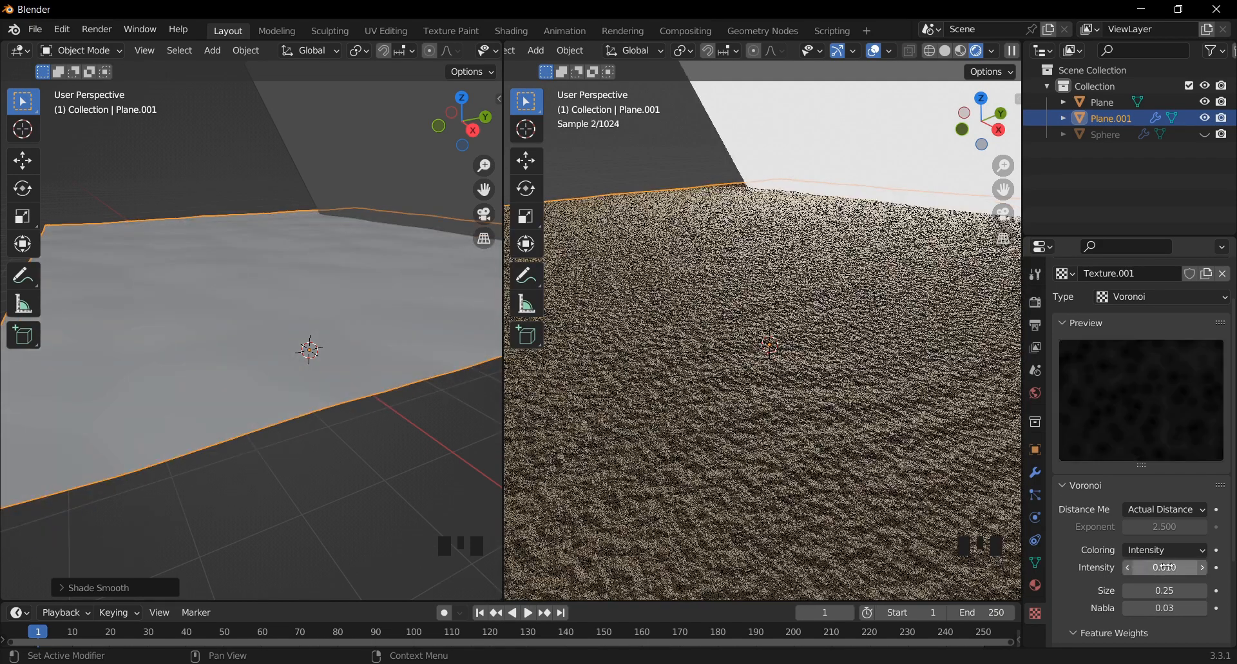
# Step: Set the Voronoi texture's Intensity to 0.05 and inspect the flatter dunes in the rendered viewport
pyautogui.moveTo(1134, 567); pyautogui.dragTo(1168, 571)
pyautogui.doubleClick(1168, 571)
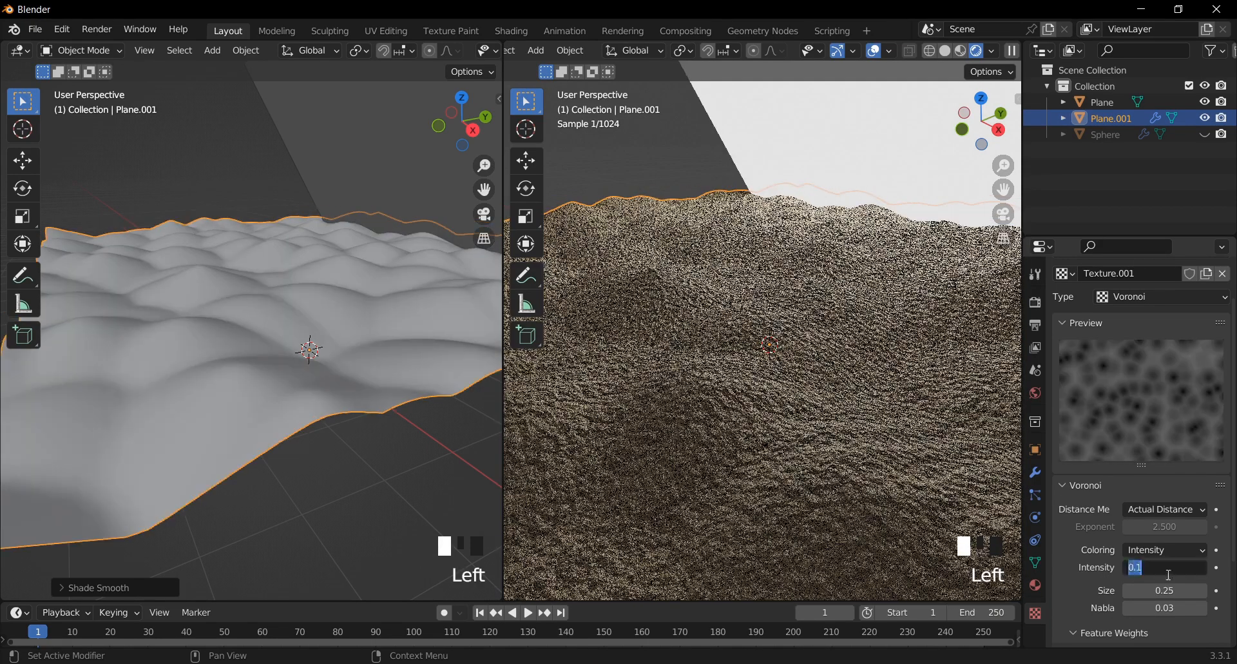
pyautogui.write('0')
pyautogui.press('BackSpace')
pyautogui.write('05')
pyautogui.press('Return')
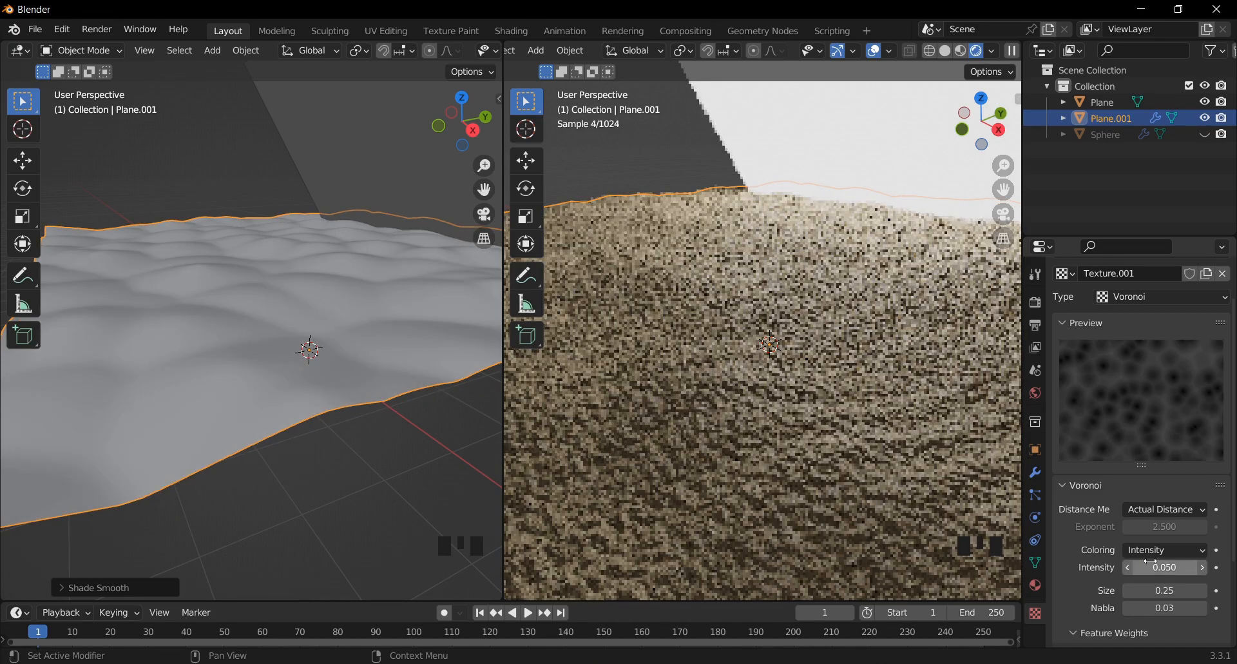
pyautogui.click(247, 172)
pyautogui.moveTo(791, 394); pyautogui.dragTo(810, 341, button='middle')
pyautogui.moveTo(810, 340); pyautogui.dragTo(801, 339, button='middle')
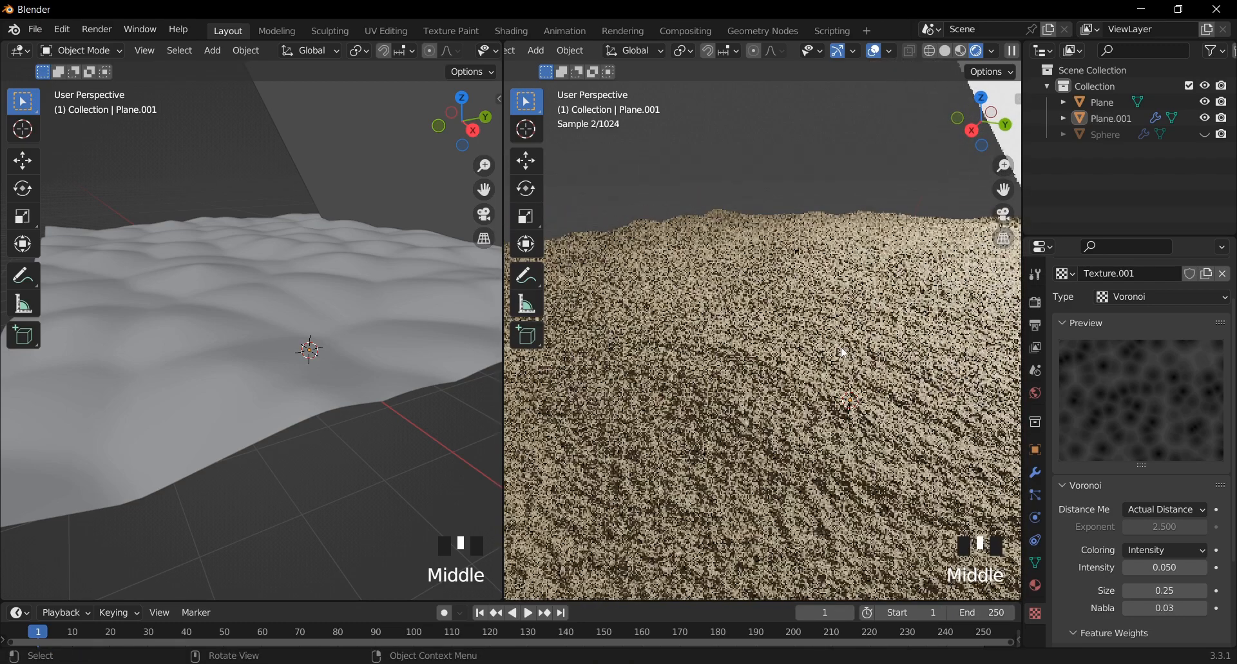
# Step: Try a stronger Voronoi Intensity of 0.15 and return the value to 0.05
pyautogui.click(1202, 572)
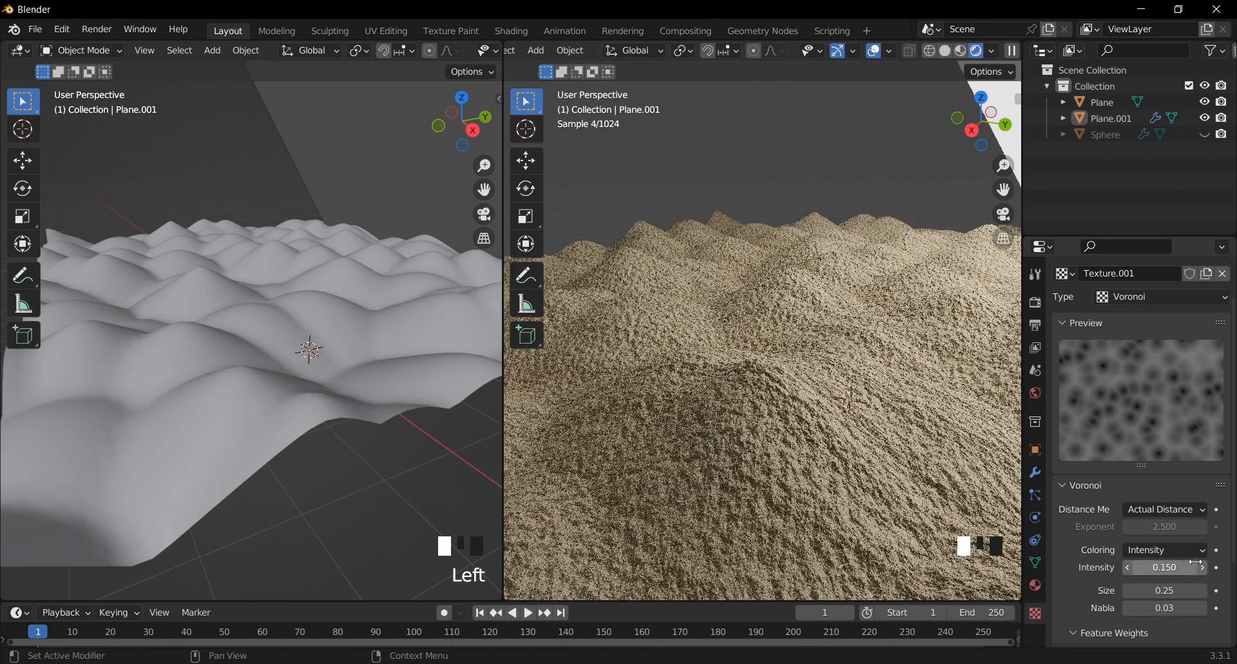
pyautogui.click(1201, 569)
pyautogui.click(1131, 568)
pyautogui.click(1130, 568)
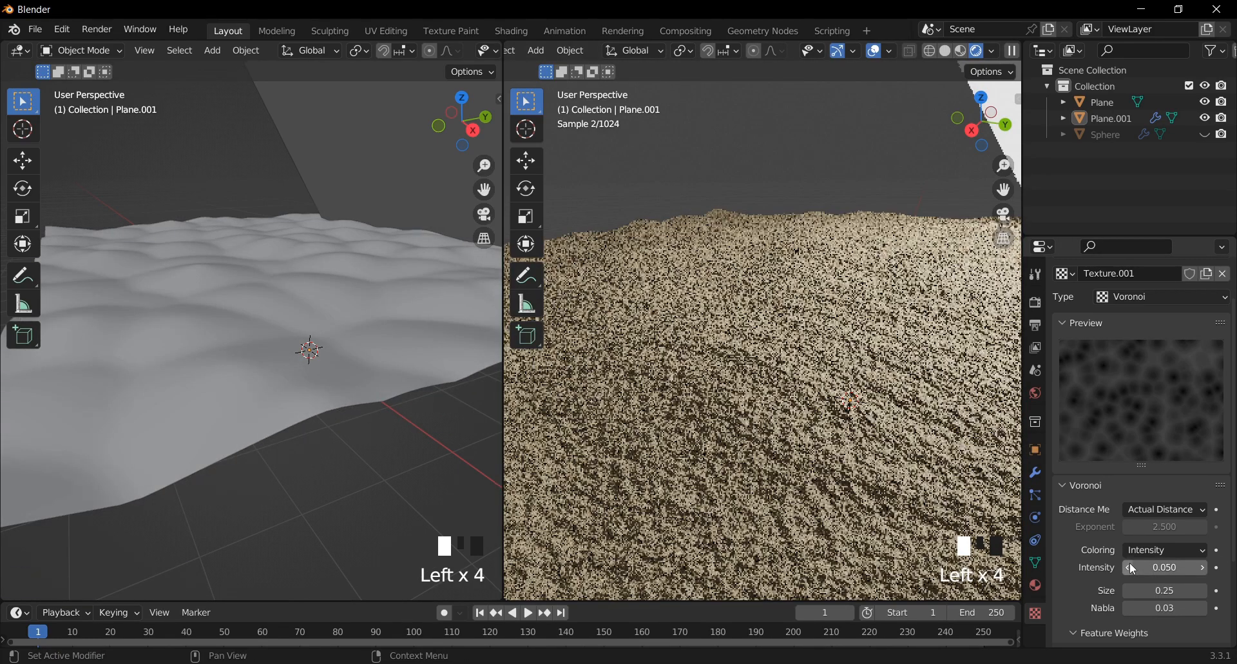
# Step: Set the displacement texture's Voronoi Intensity to 0.08
pyautogui.moveTo(788, 397); pyautogui.dragTo(792, 367, button='middle')
pyautogui.keyDown('shift'); pyautogui.moveTo(794, 371); pyautogui.dragTo(818, 410, button='middle'); pyautogui.keyUp('shift')
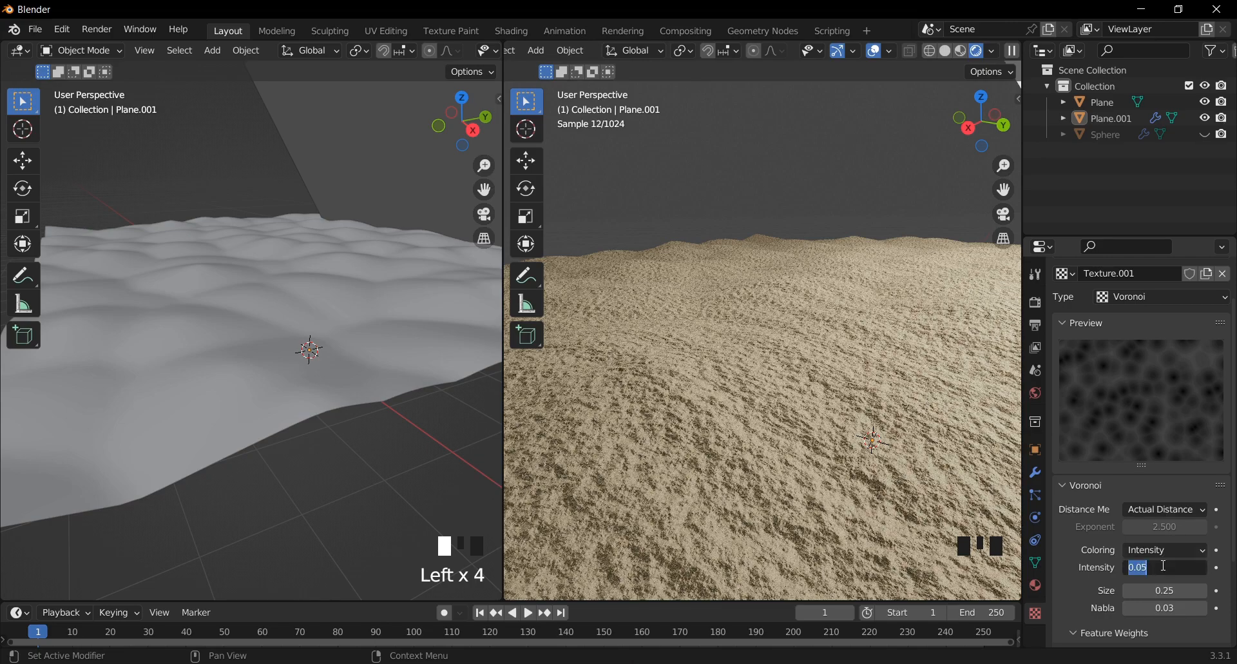
pyautogui.press('Return')
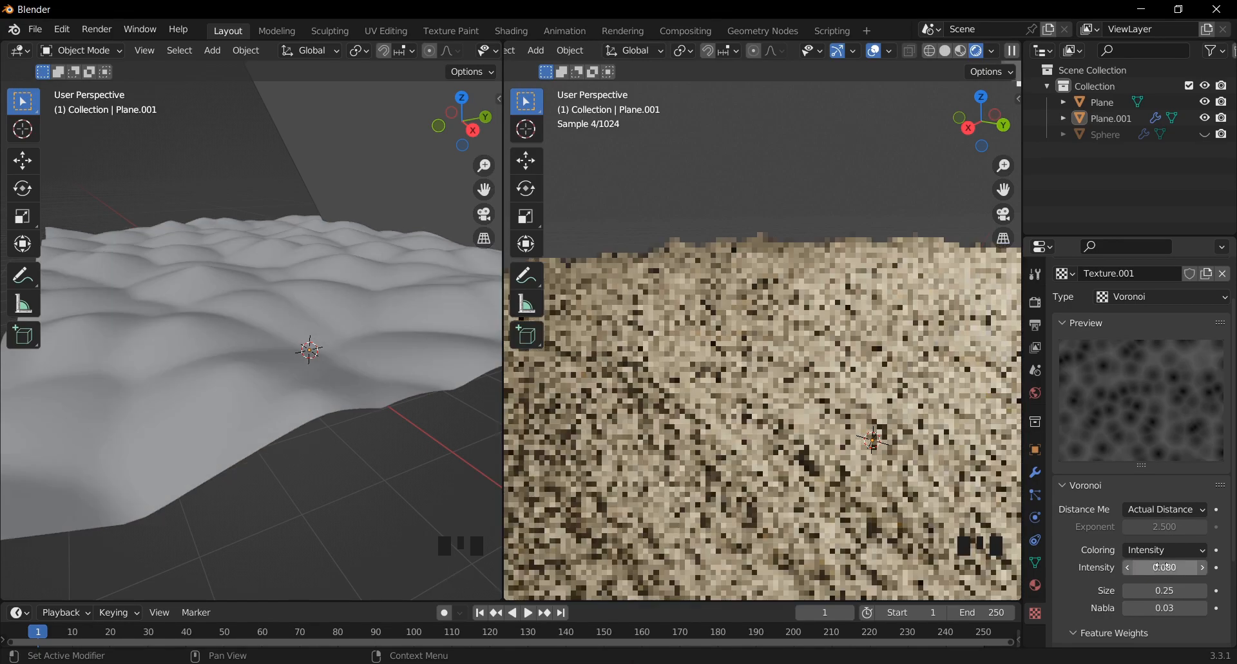
pyautogui.rightClick(233, 327)
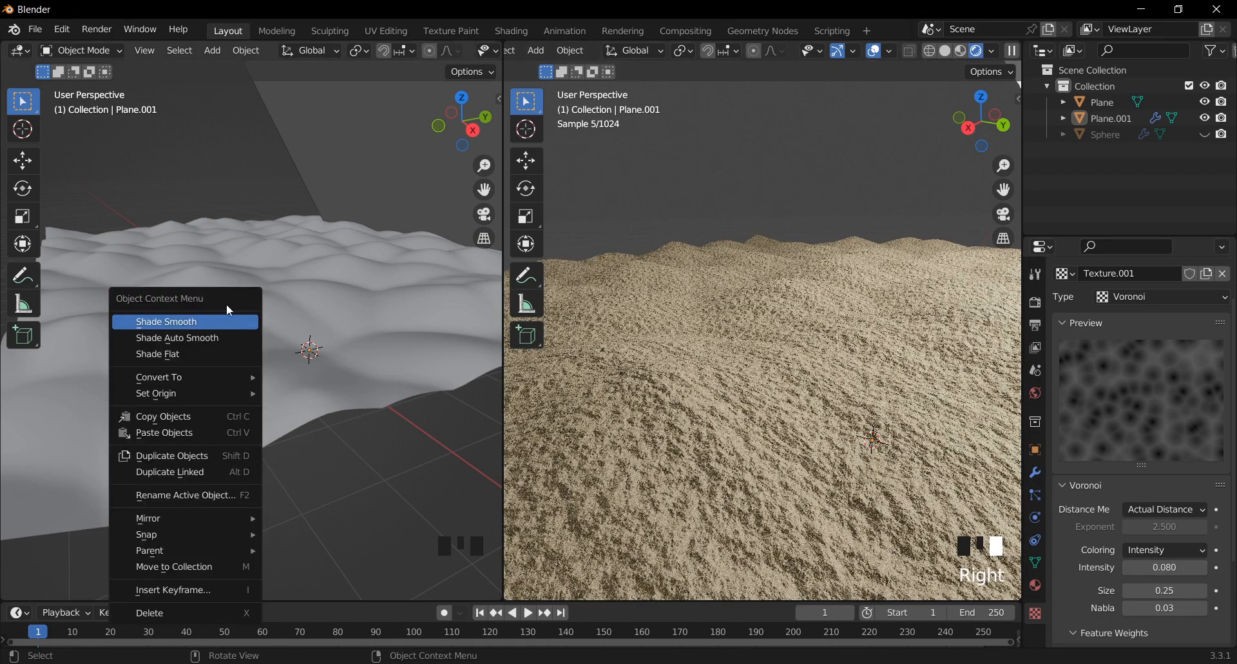
pyautogui.rightClick(257, 306)
pyautogui.rightClick(245, 281)
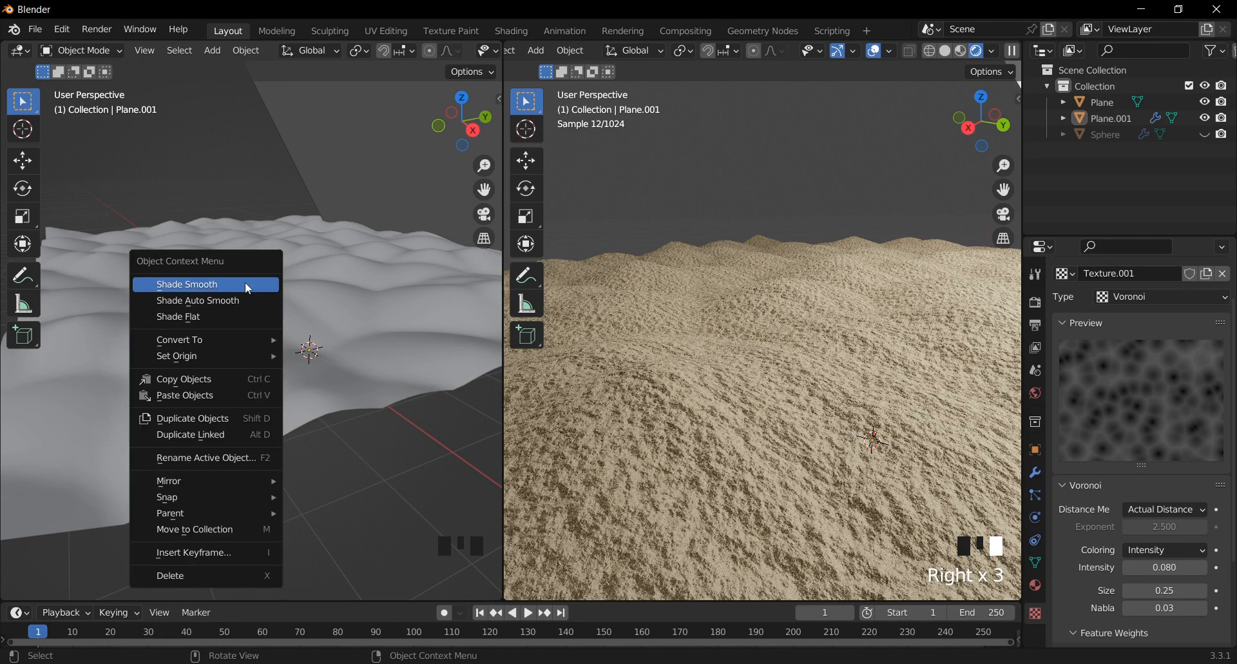
pyautogui.click(245, 280)
# Step: Move the bright light plane sideways away from the dunes and rotate it freely with the trackball rotation
pyautogui.moveTo(197, 257); pyautogui.dragTo(270, 259, button='middle')
pyautogui.keyDown('shift'); pyautogui.moveTo(270, 259); pyautogui.dragTo(310, 264, button='middle'); pyautogui.keyUp('shift')
pyautogui.scroll(-4, 381, 306)
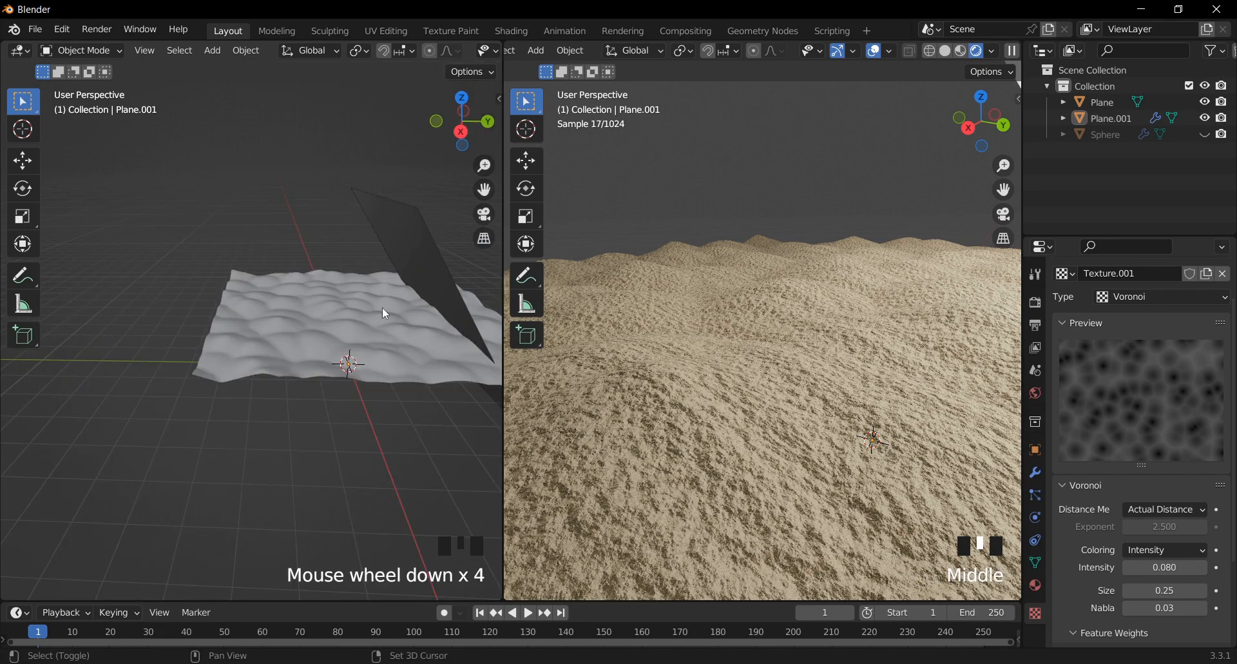
pyautogui.keyDown('shift'); pyautogui.moveTo(382, 307); pyautogui.dragTo(417, 273, button='middle'); pyautogui.keyUp('shift')
pyautogui.click(418, 272)
pyautogui.press('g')
pyautogui.click(488, 266)
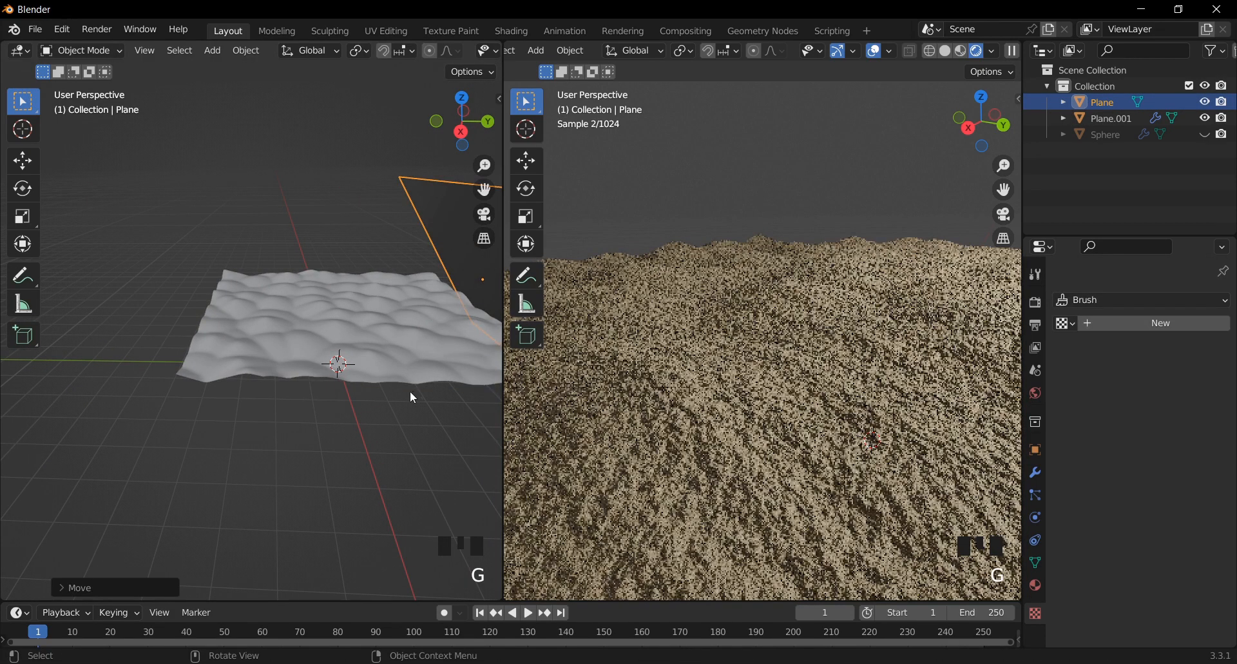
pyautogui.press('r')
pyautogui.press('r')
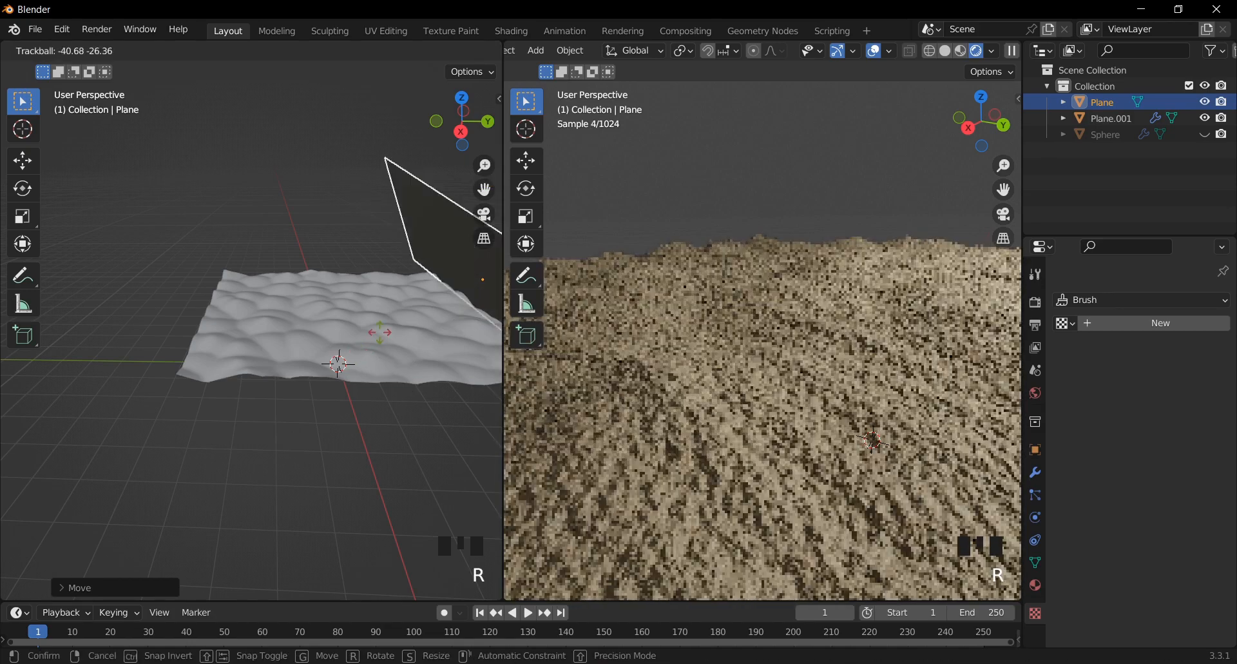
pyautogui.click(629, 309)
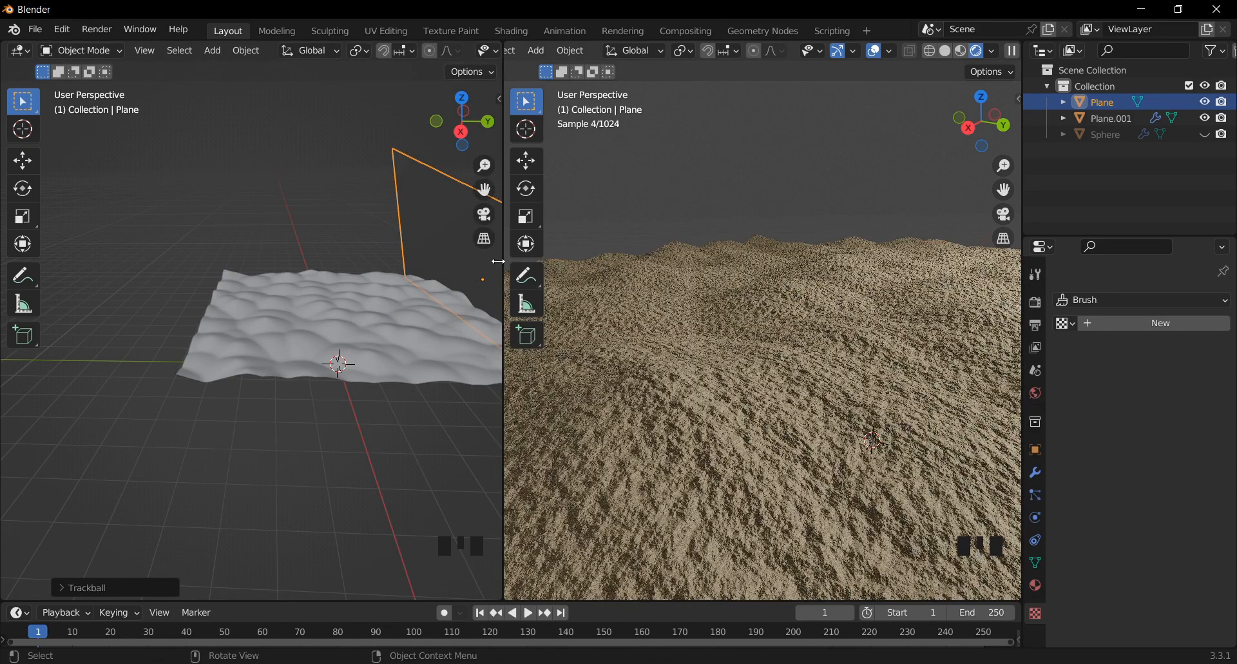
# Step: Move the light plane beyond the edge of the dunes and rotate it so it stands alongside the terrain
pyautogui.scroll(-2, 388, 255)
pyautogui.moveTo(389, 255); pyautogui.dragTo(363, 341, button='middle')
pyautogui.press('g')
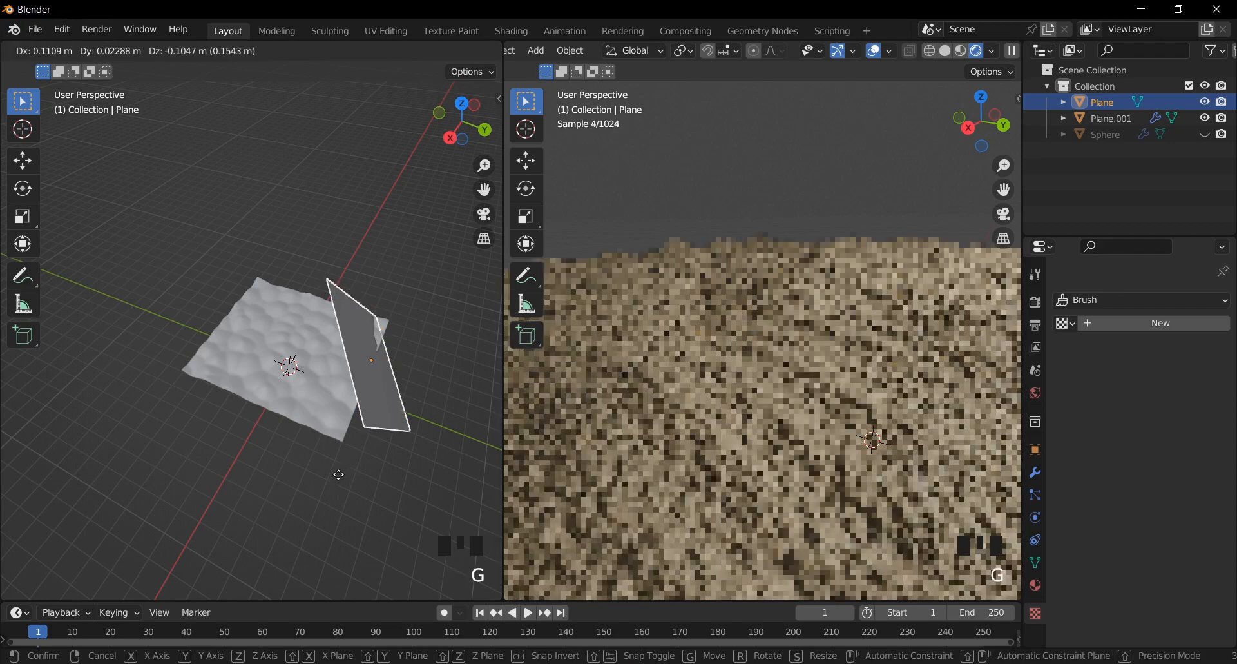
pyautogui.click(331, 490)
pyautogui.press('r')
pyautogui.press('g')
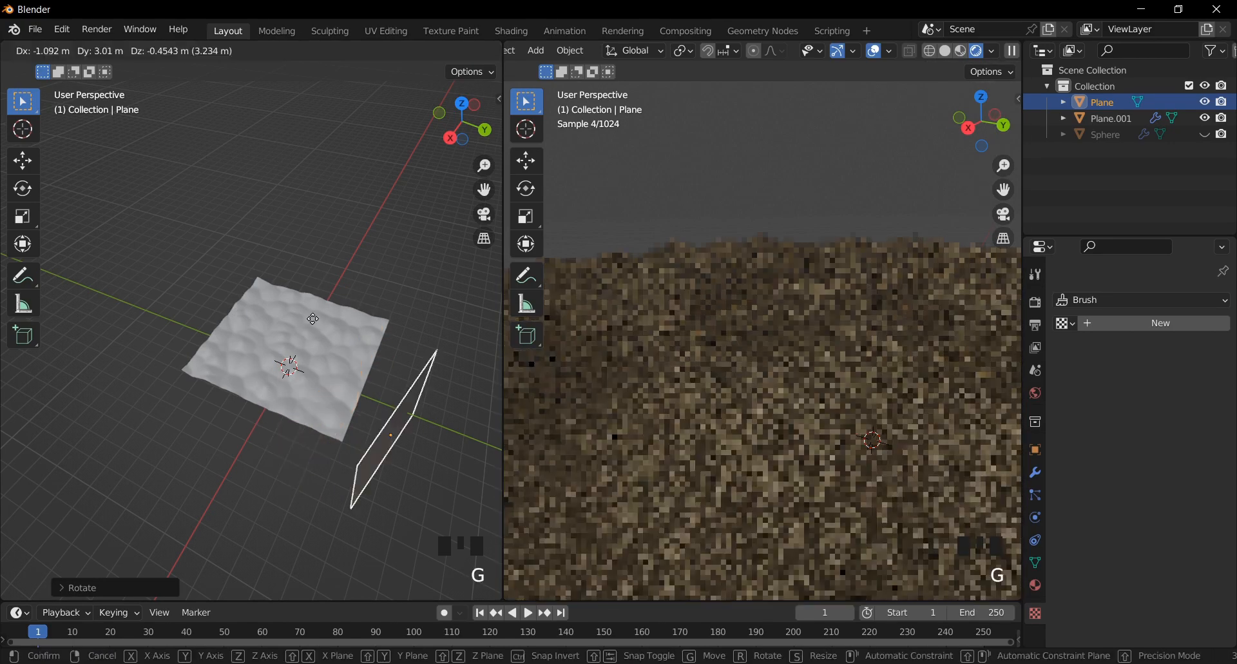
pyautogui.click(273, 408)
# Step: Raise the light plane above the ground and tilt it by about -27°
pyautogui.moveTo(273, 408); pyautogui.dragTo(434, 346, button='middle')
pyautogui.press('g')
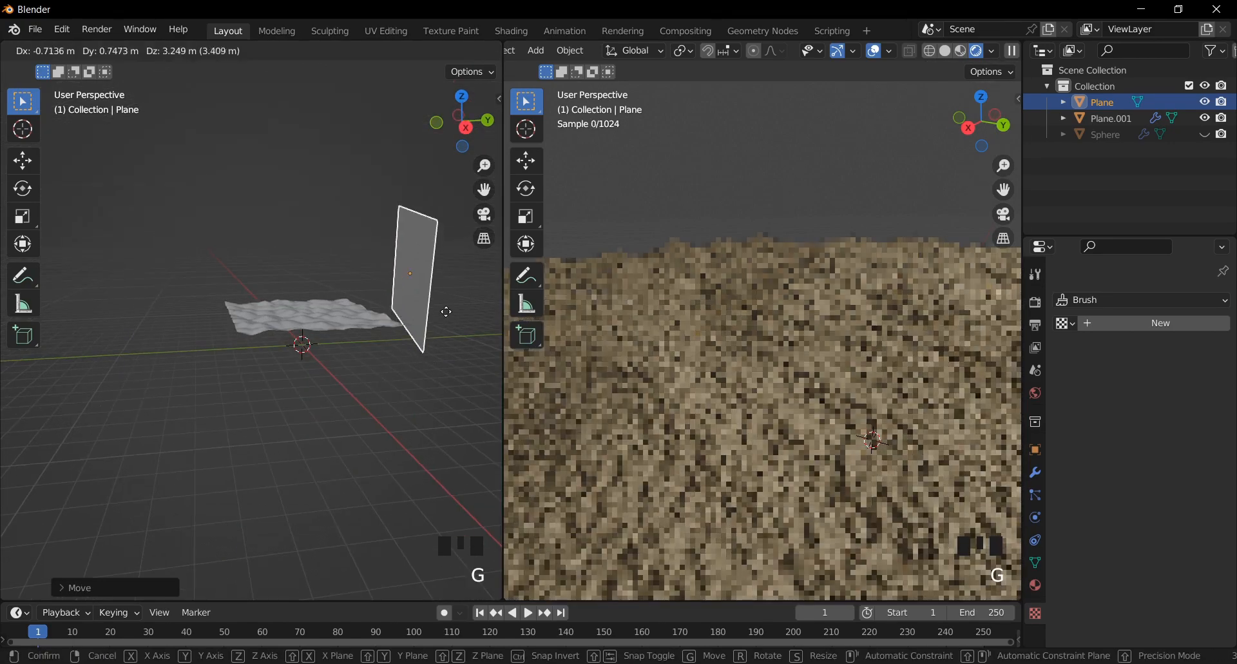
pyautogui.click(360, 324)
pyautogui.press('r')
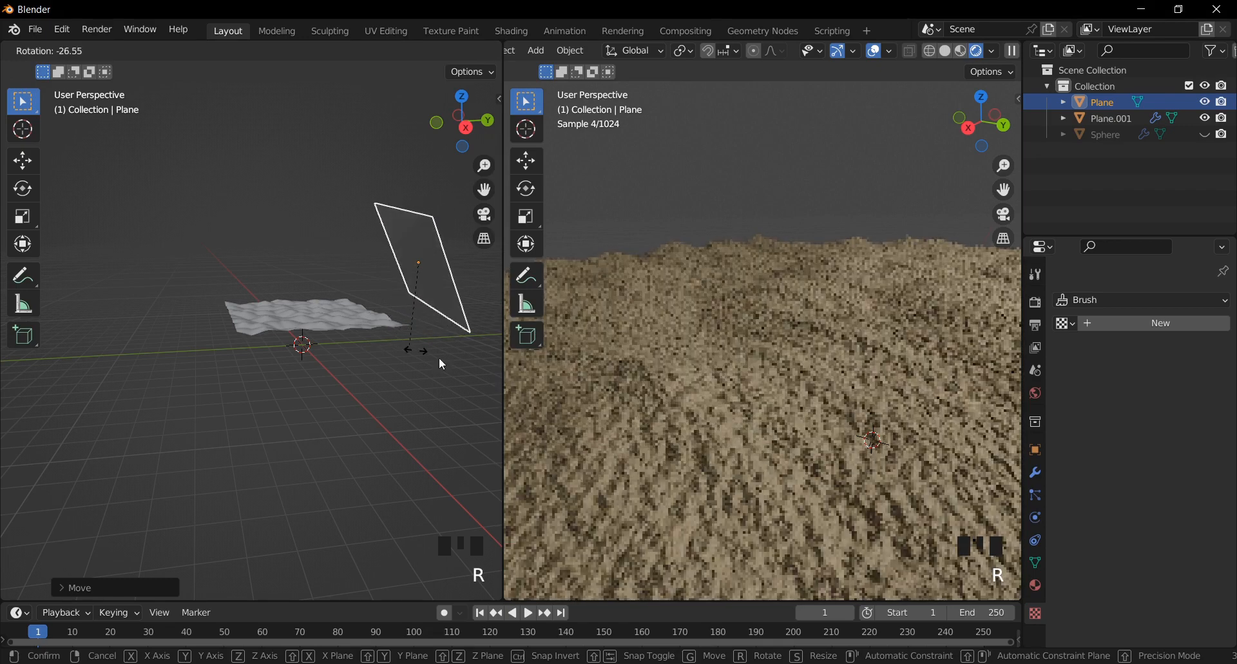
pyautogui.click(440, 358)
# Step: Shift the tilted light plane horizontally beside the dunes and check its placement from the other side
pyautogui.scroll(1, 439, 359)
pyautogui.moveTo(438, 358); pyautogui.dragTo(142, 264, button='middle')
pyautogui.press('g')
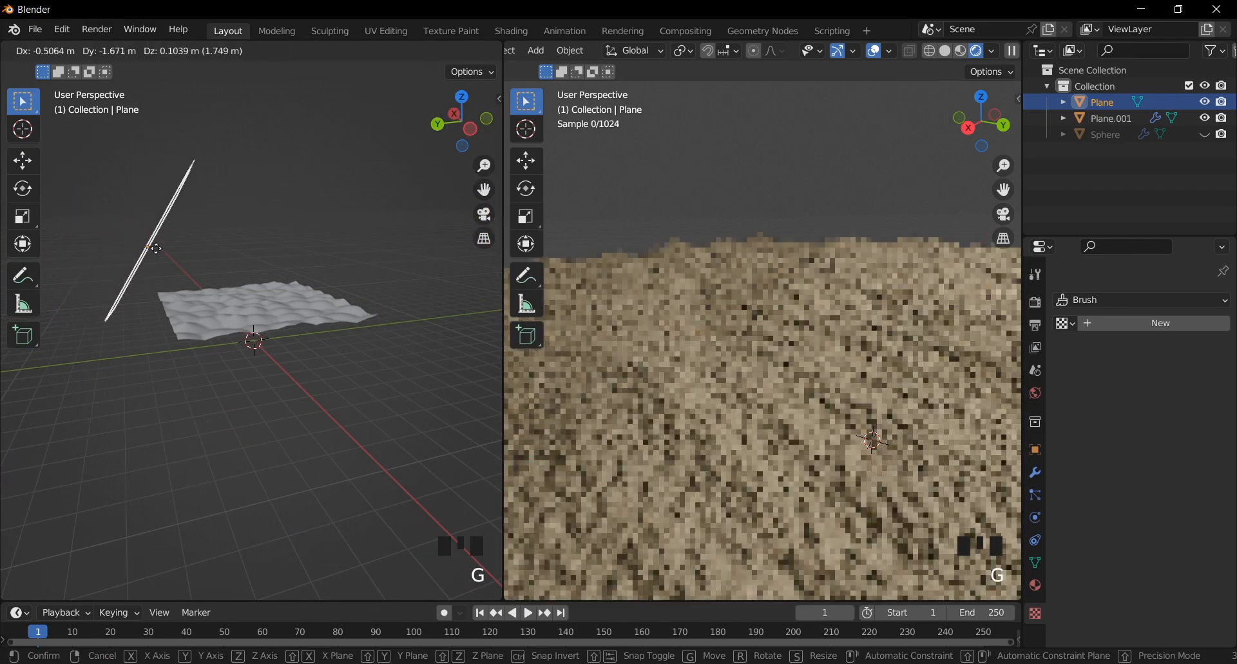
pyautogui.click(169, 255)
pyautogui.moveTo(258, 328); pyautogui.dragTo(445, 374, button='middle')
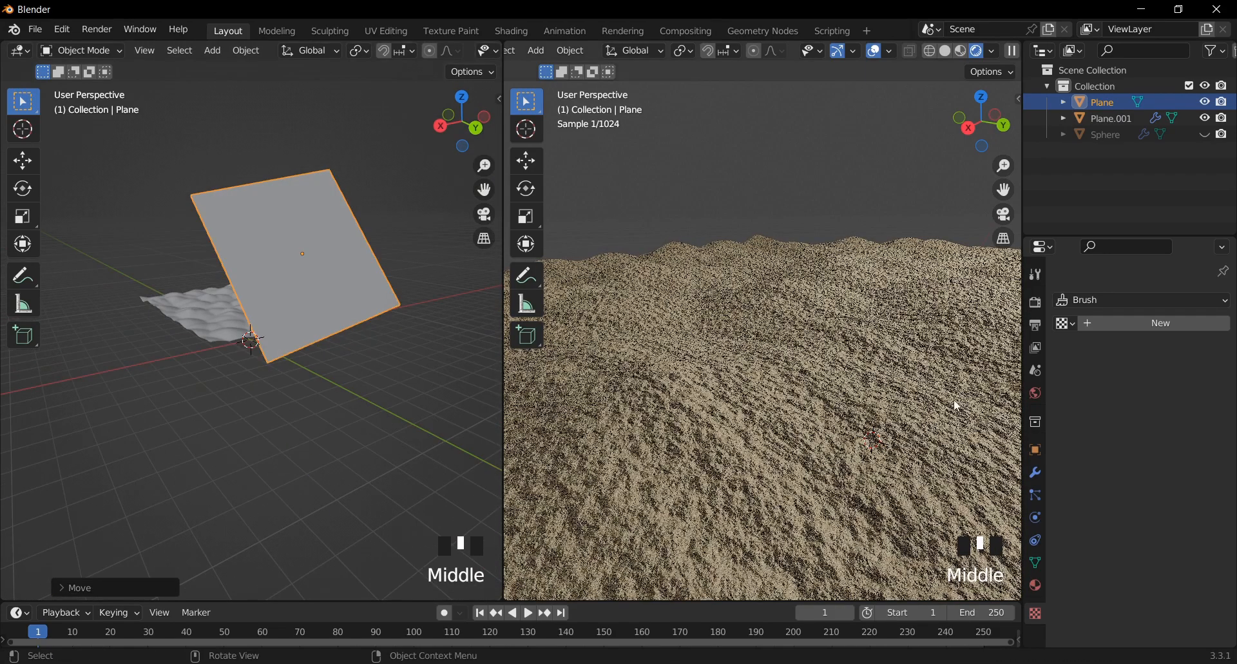
# Step: Add a camera to the scene and look through it in both viewports
pyautogui.click(817, 344)
pyautogui.hotkey('shift', 'a')
pyautogui.moveTo(804, 345)
pyautogui.click(753, 576)
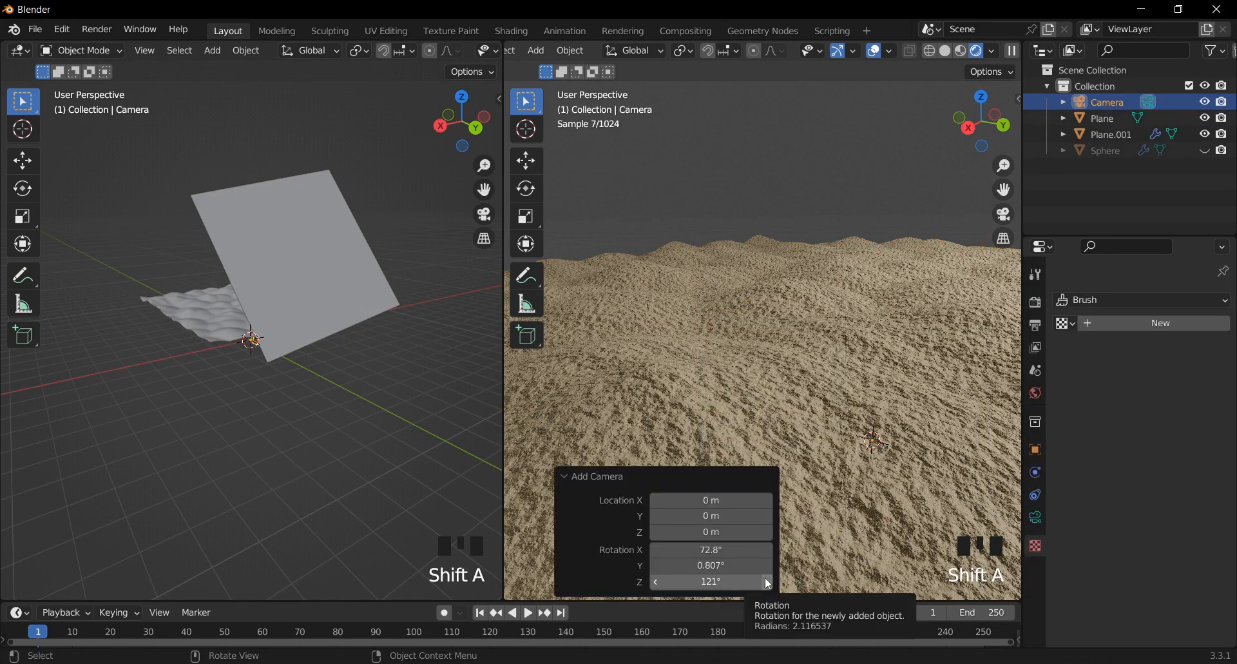
pyautogui.press('KP_0')
pyautogui.press('KP_0')
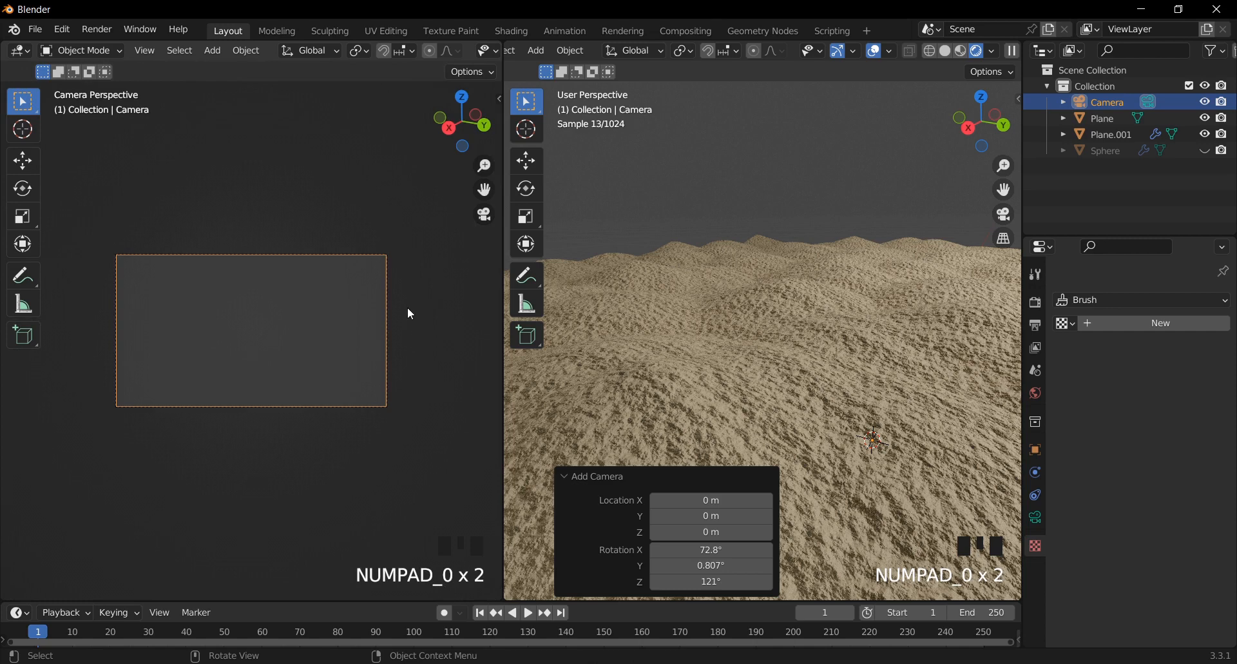
pyautogui.press('KP_0')
pyautogui.click(1003, 213)
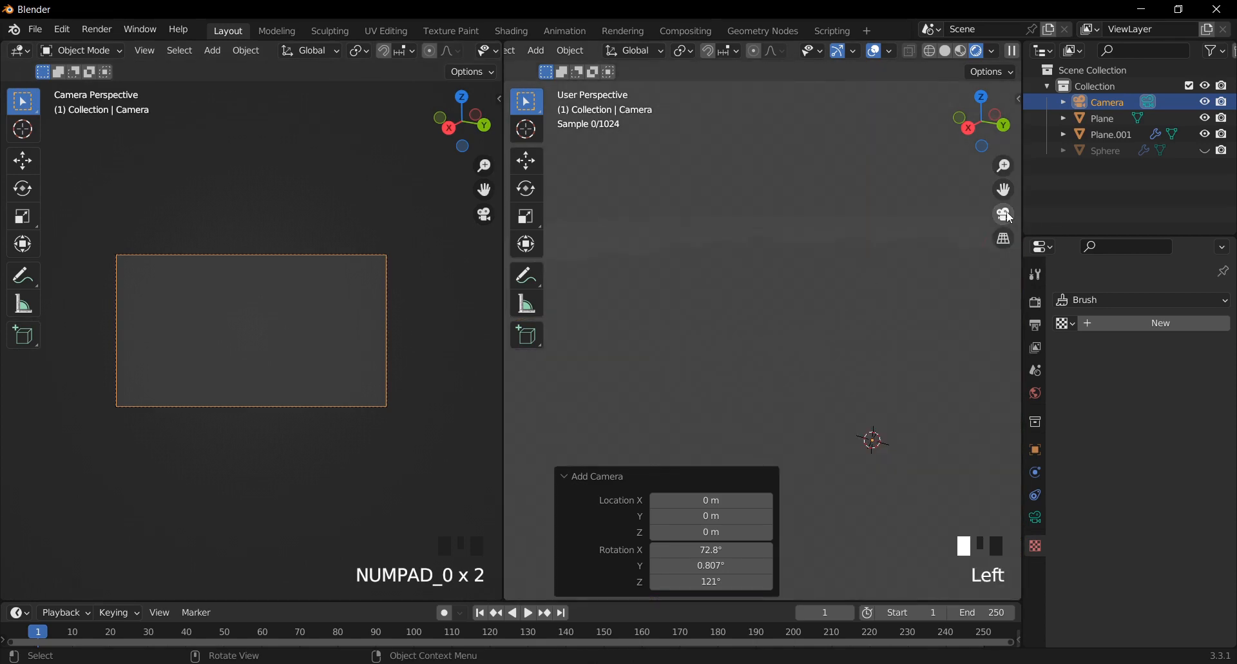
pyautogui.click(1003, 214)
# Step: Lock the camera to the view in the rendered viewport
pyautogui.press('n')
pyautogui.click(1011, 179)
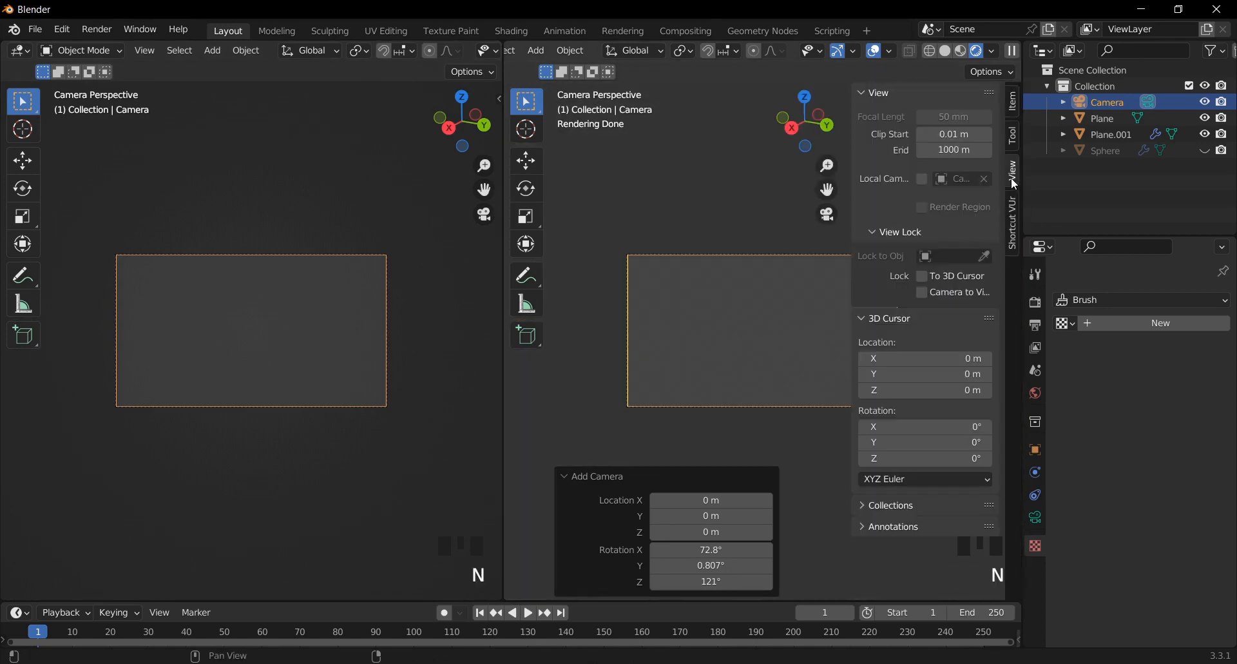
pyautogui.click(934, 295)
# Step: Pull the locked camera back and reposition it to frame the sand dunes, and hide the view settings
pyautogui.keyDown('ctrl'); pyautogui.moveTo(749, 188); pyautogui.dragTo(762, 235, button='middle'); pyautogui.keyUp('ctrl')
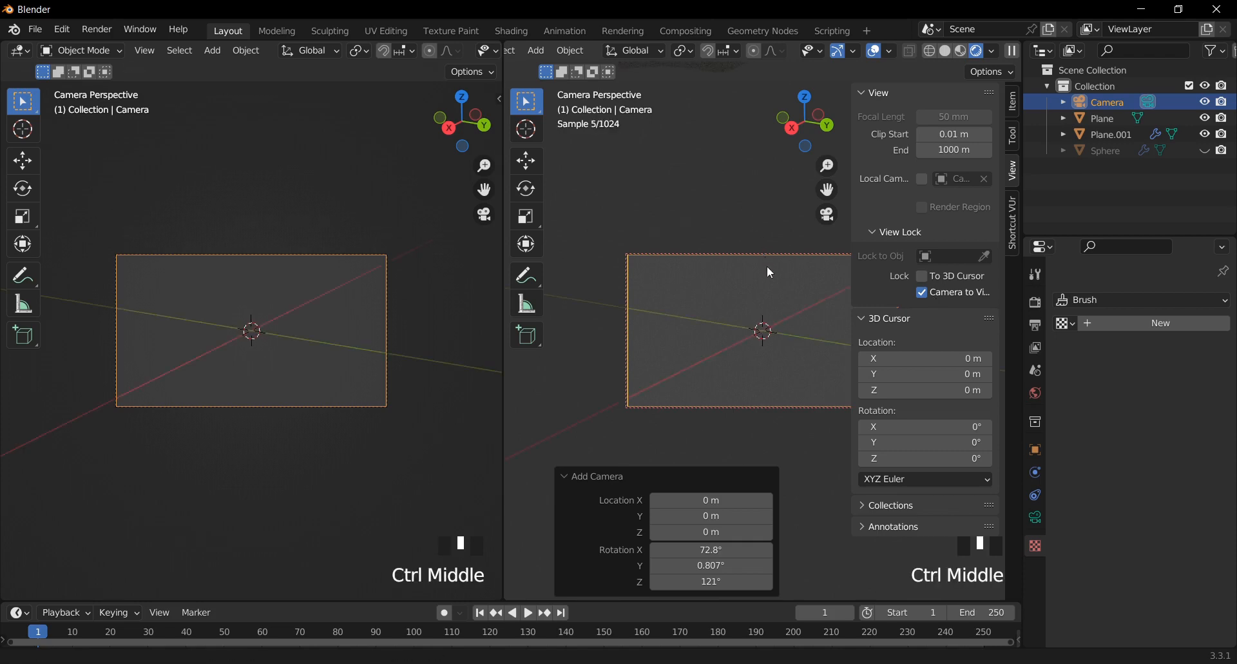
pyautogui.keyDown('ctrl'); pyautogui.moveTo(741, 184); pyautogui.dragTo(753, 102, button='middle'); pyautogui.keyUp('ctrl')
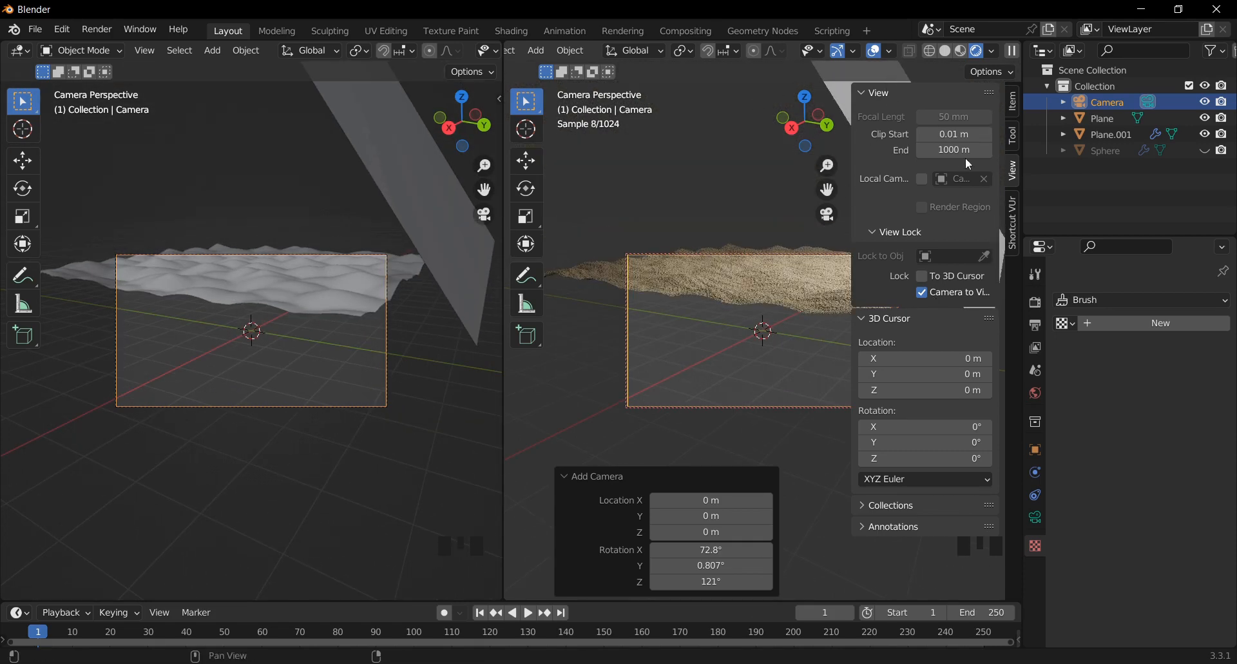
pyautogui.click(731, 214)
pyautogui.scroll(-1, 776, 202)
pyautogui.click(798, 228)
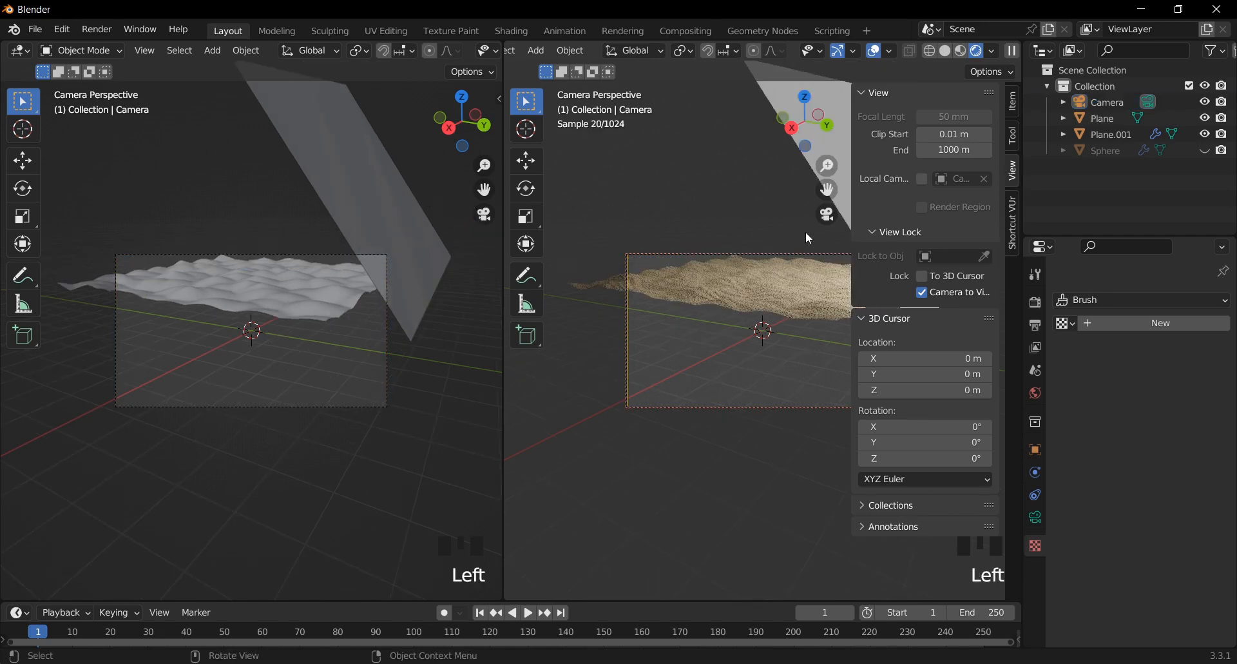
pyautogui.scroll(2, 786, 240)
pyautogui.keyDown('shift'); pyautogui.moveTo(773, 242); pyautogui.dragTo(1023, 219, button='middle'); pyautogui.keyUp('shift')
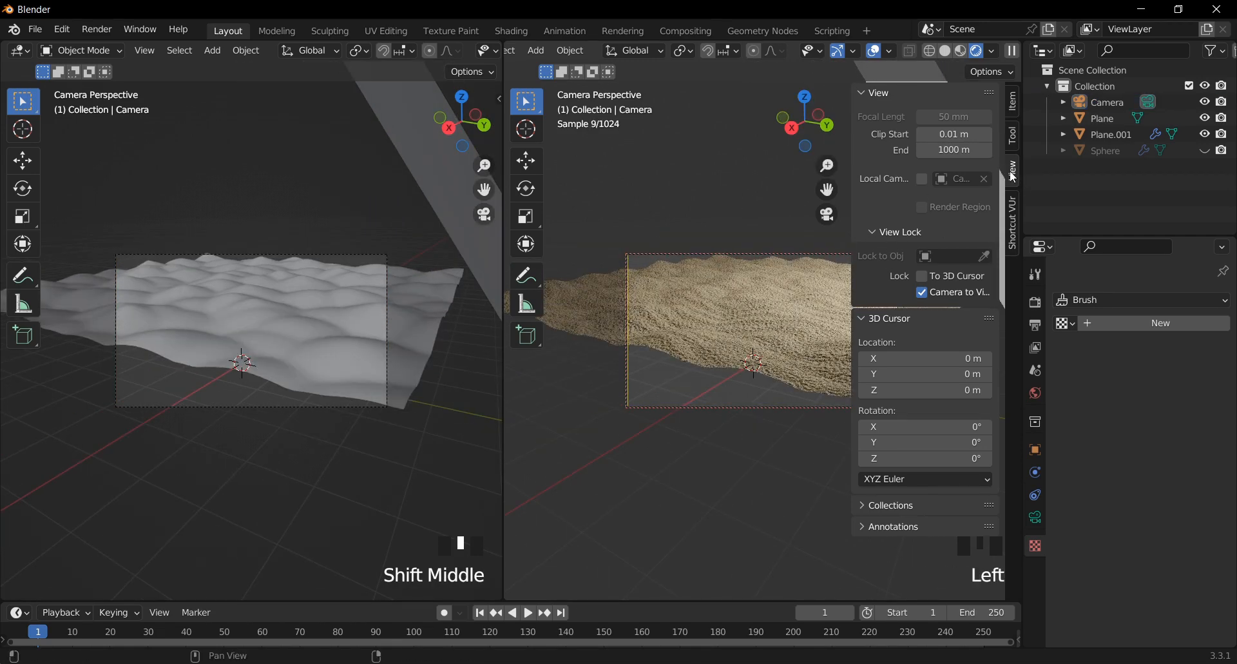
pyautogui.press('n')
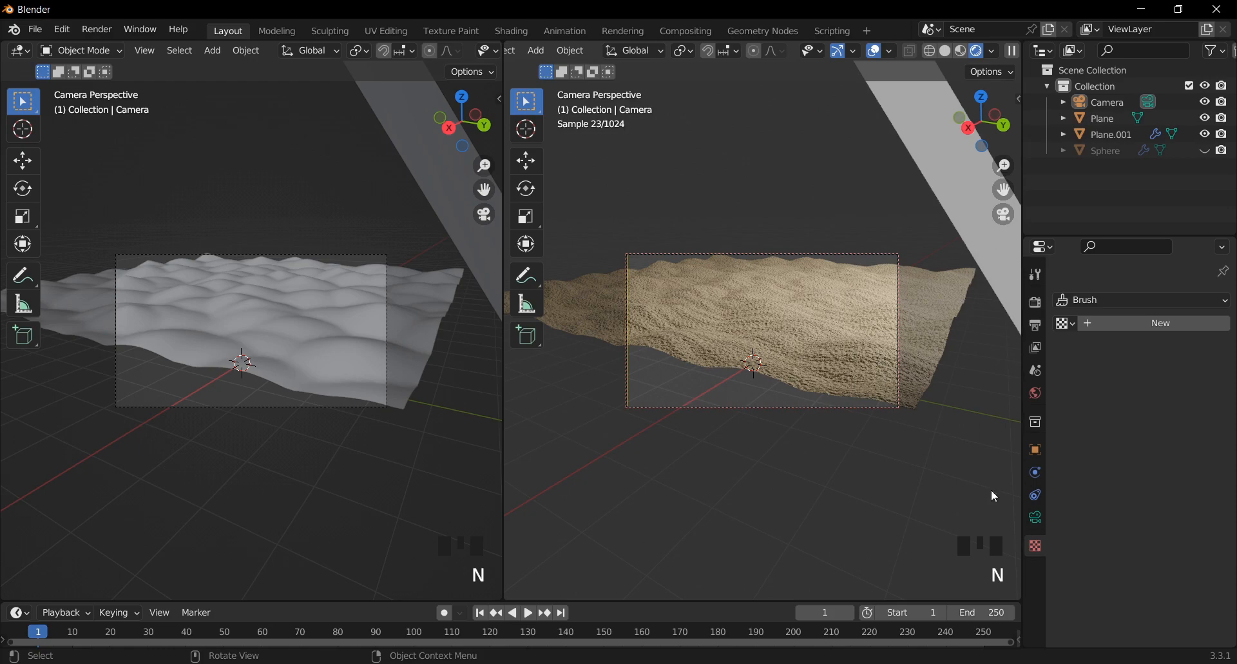
pyautogui.click(1004, 191)
pyautogui.click(779, 205)
pyautogui.keyDown('ctrl'); pyautogui.scroll(1, 836, 258); pyautogui.keyUp('ctrl')
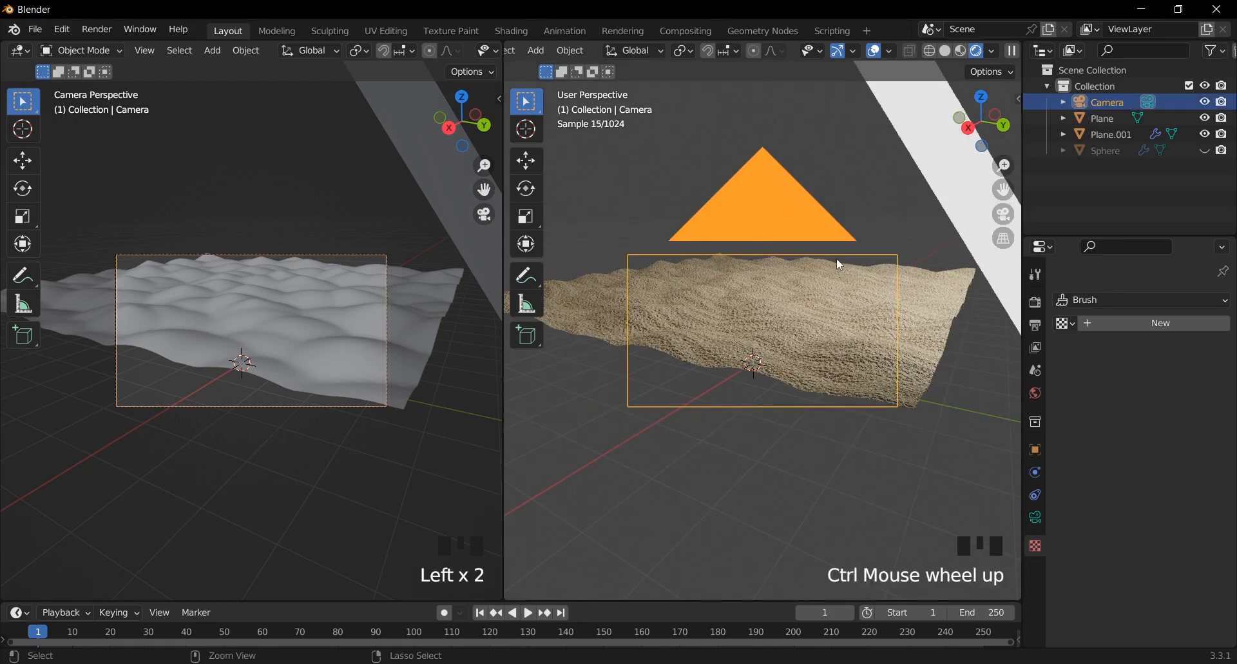
pyautogui.keyDown('ctrl'); pyautogui.moveTo(836, 258); pyautogui.dragTo(834, 252, button='middle'); pyautogui.keyUp('ctrl')
pyautogui.click(1004, 214)
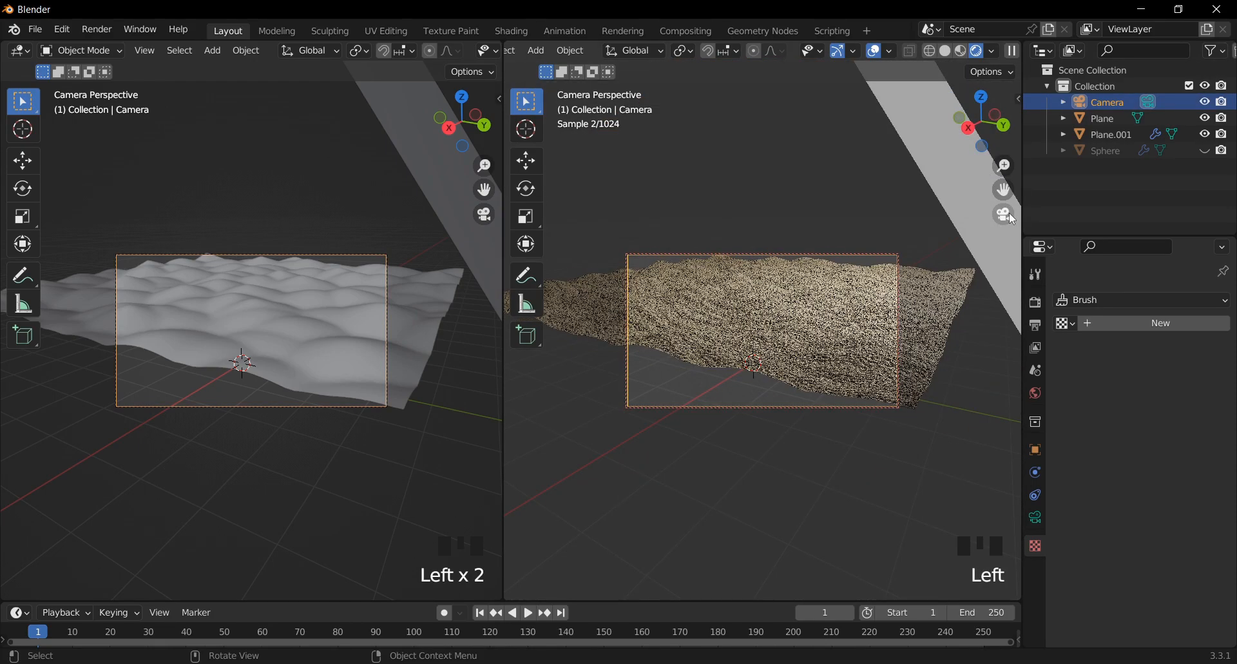
pyautogui.doubleClick(1009, 213)
# Step: Move the locked camera closer to the dunes so that the sand fills most of the camera frame
pyautogui.press('n')
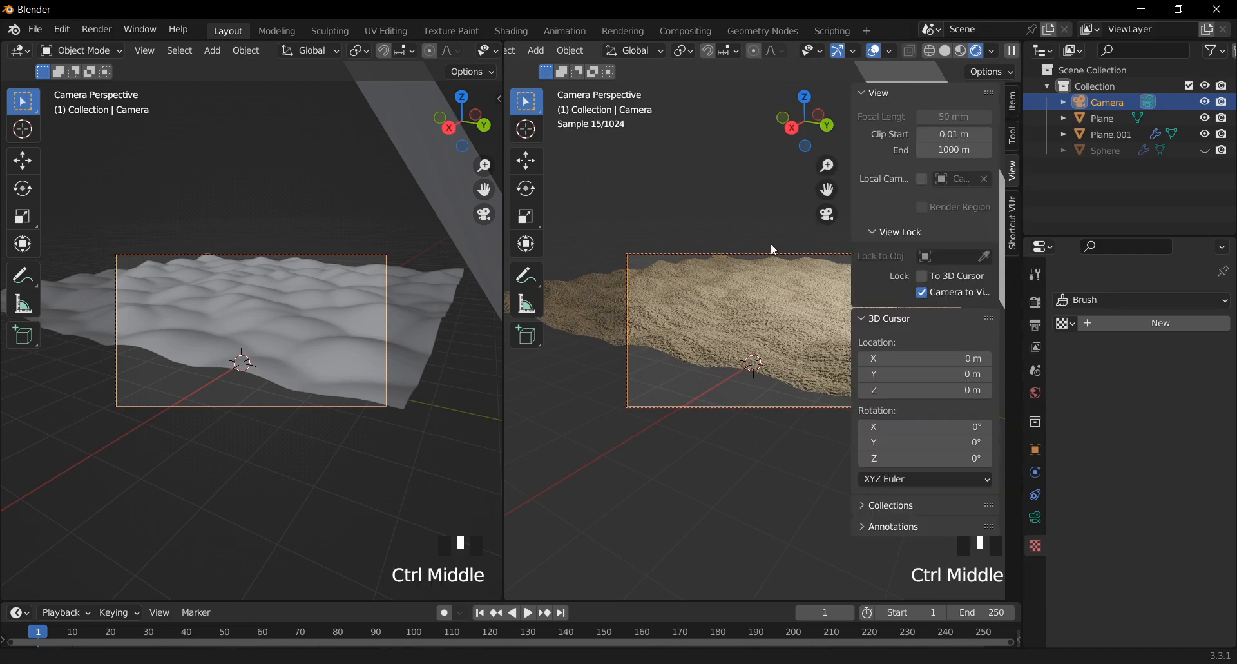
pyautogui.keyDown('ctrl'); pyautogui.moveTo(771, 245); pyautogui.dragTo(766, 224, button='middle'); pyautogui.keyUp('ctrl')
pyautogui.keyDown('shift'); pyautogui.moveTo(765, 224); pyautogui.dragTo(768, 242, button='middle'); pyautogui.keyUp('shift')
pyautogui.click(814, 220)
pyautogui.press('n')
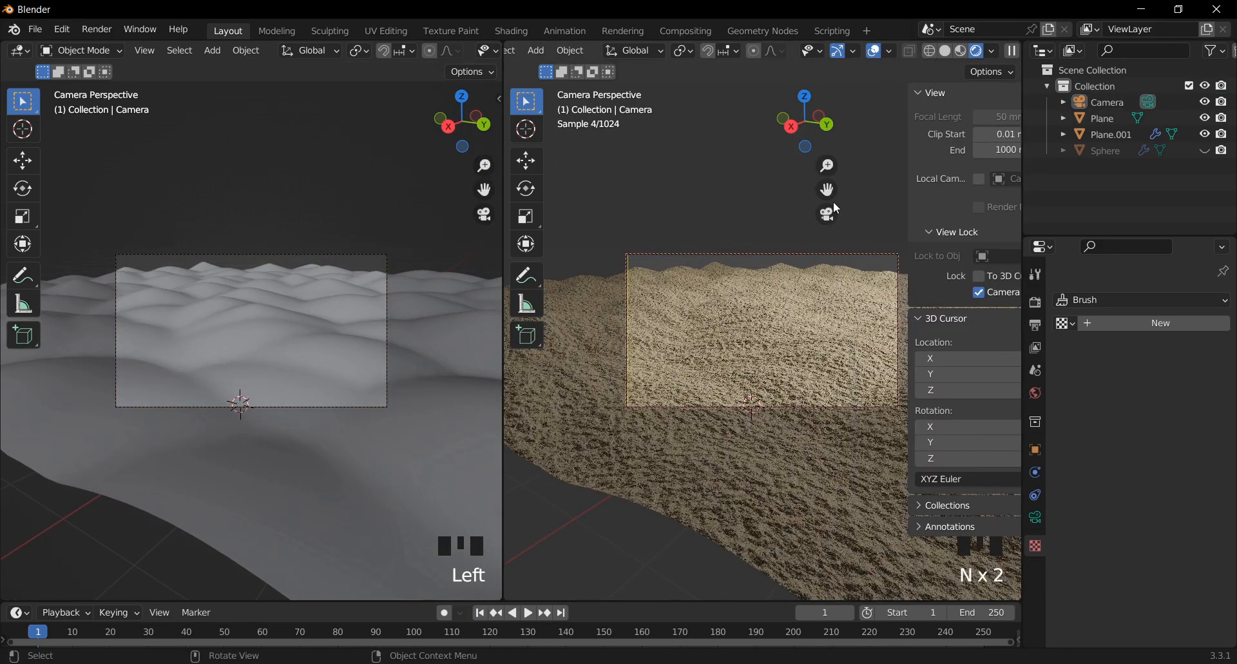
# Step: Pull the locked camera back and reposition it so that more background shows above the dunes' skyline
pyautogui.moveTo(877, 245)
pyautogui.mouseDown(button='middle')
pyautogui.moveTo(863, 241)
pyautogui.moveTo(872, 232)
pyautogui.moveTo(879, 251)
pyautogui.mouseUp(button='middle')
pyautogui.scroll(-3, 871, 232)
pyautogui.scroll(2, 883, 251)
pyautogui.scroll(-2, 863, 248)
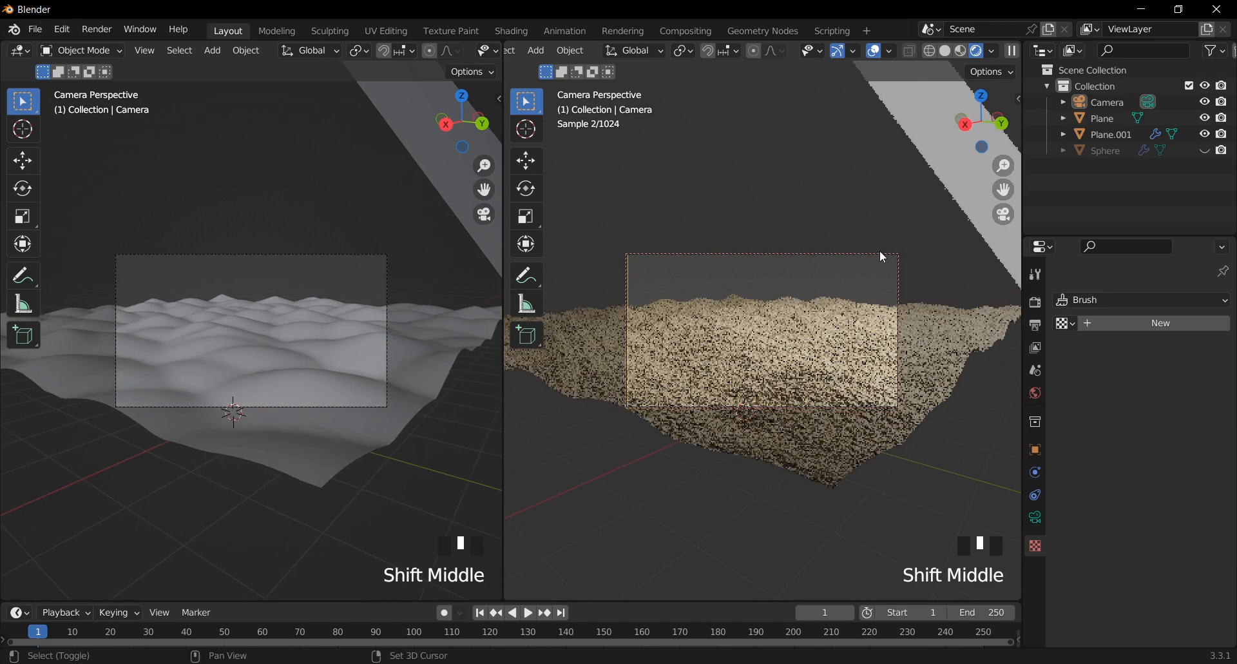
# Step: Unlock the camera from the rendered viewport's view and hide the view settings
pyautogui.press('n')
pyautogui.click(923, 293)
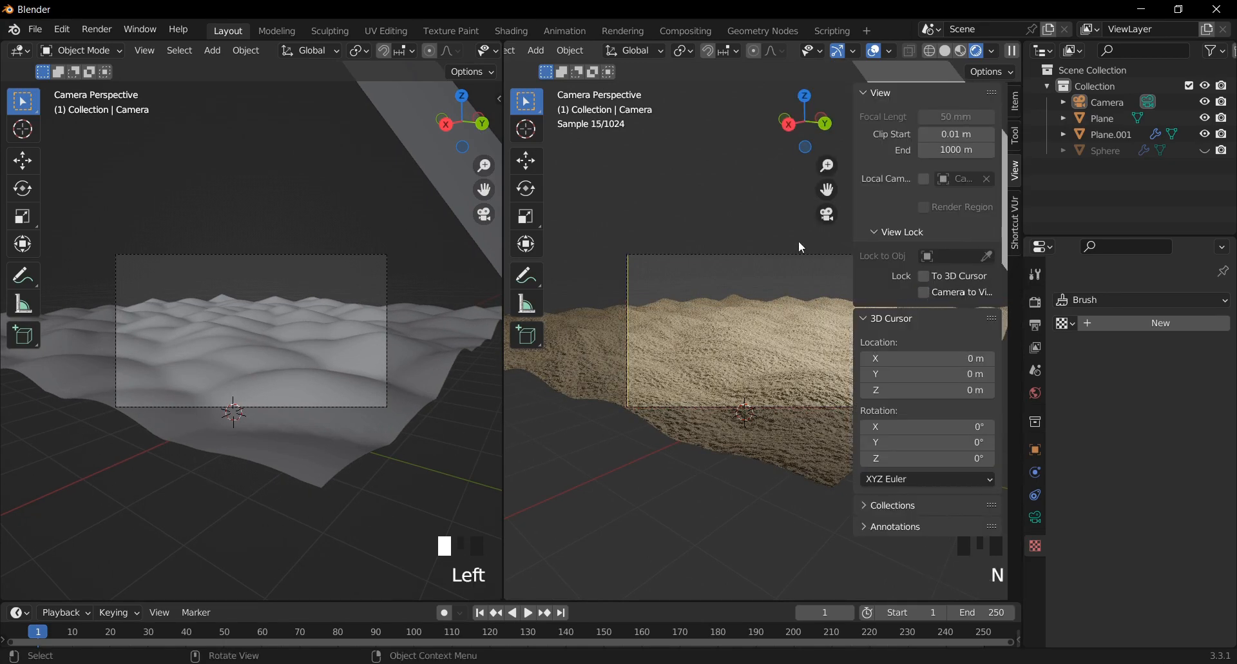
pyautogui.press('n')
pyautogui.keyDown('ctrl'); pyautogui.moveTo(844, 318); pyautogui.dragTo(836, 239, button='middle'); pyautogui.keyUp('ctrl')
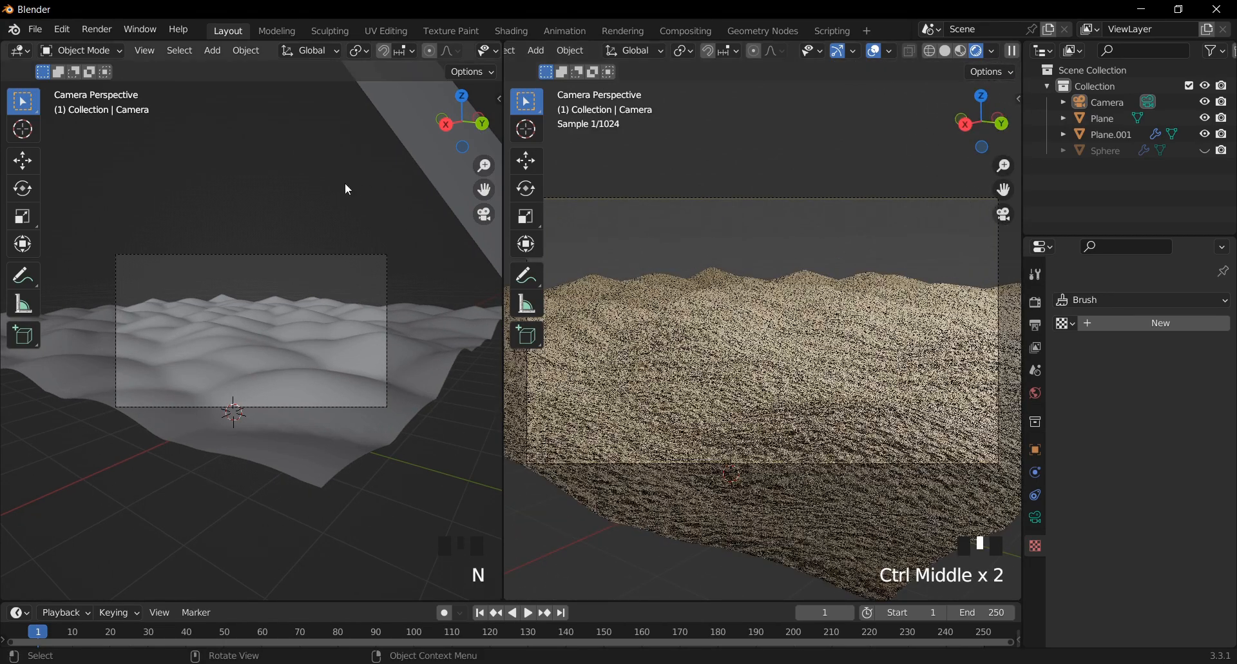
# Step: Select the dune plane and open it in the Sculpting workspace with a rendered camera view
pyautogui.moveTo(345, 183); pyautogui.dragTo(284, 223, button='middle')
pyautogui.click(198, 328)
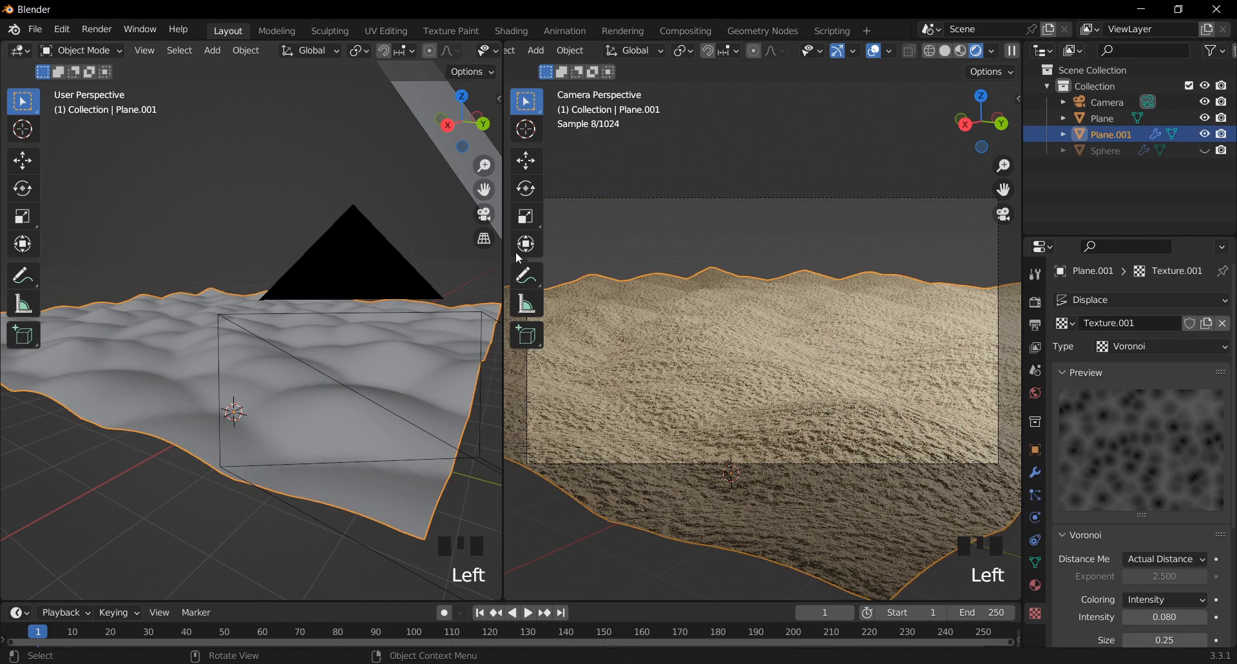
pyautogui.click(76, 52)
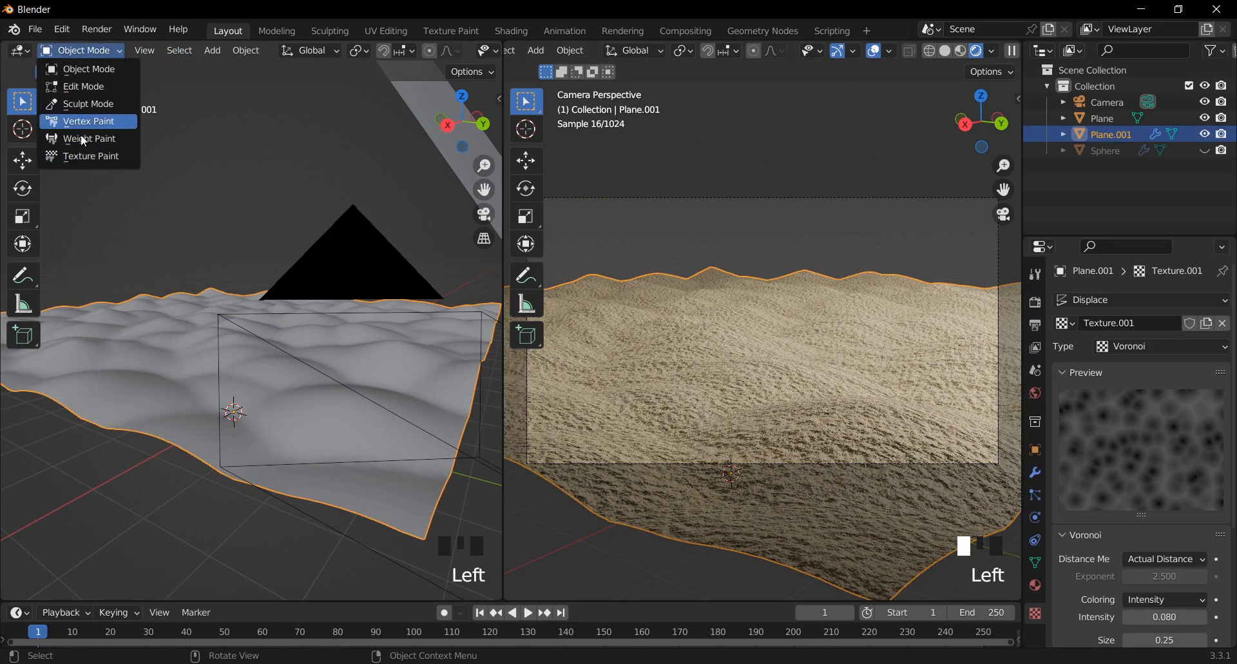
pyautogui.click(19, 51)
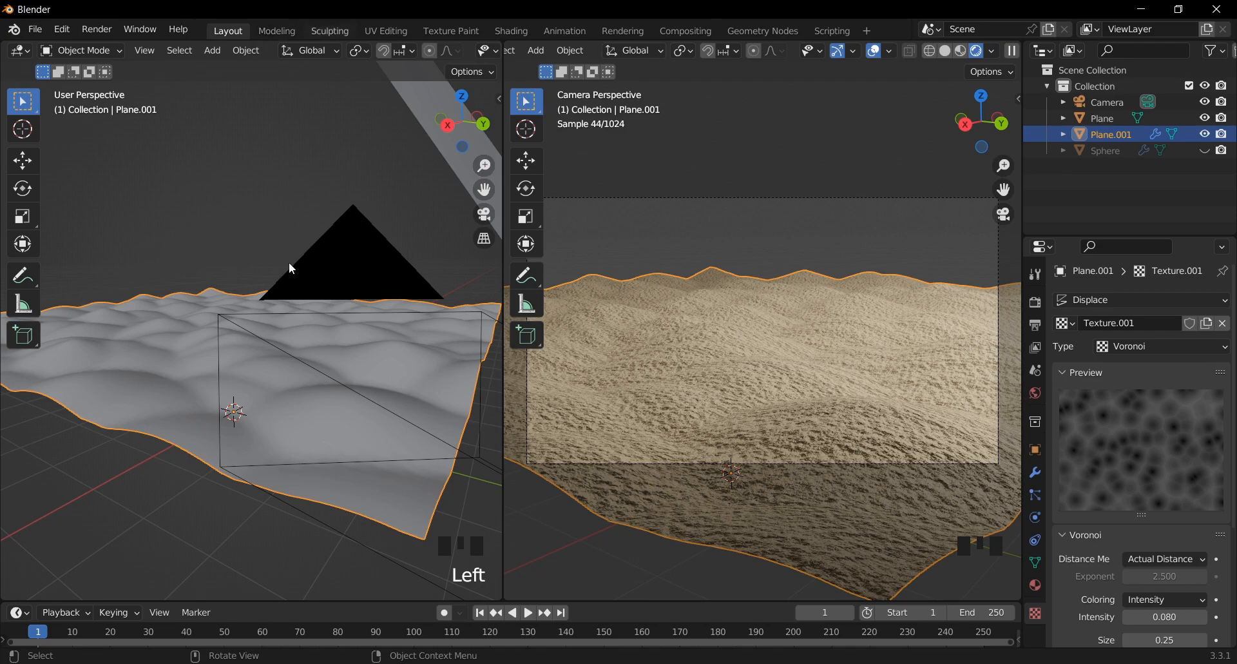
pyautogui.click(329, 31)
pyautogui.keyDown('shift'); pyautogui.moveTo(689, 116); pyautogui.dragTo(721, 187, button='middle'); pyautogui.keyUp('shift')
pyautogui.moveTo(720, 186); pyautogui.dragTo(904, 130, button='middle')
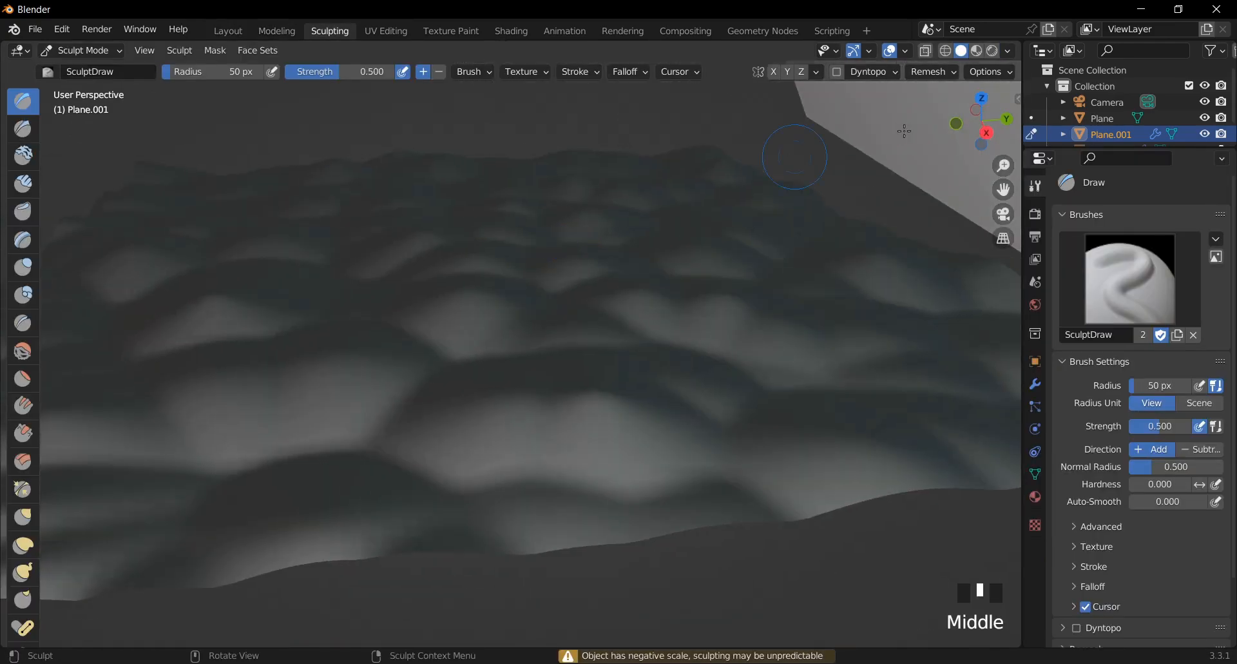
pyautogui.click(992, 50)
pyautogui.press('KP_0')
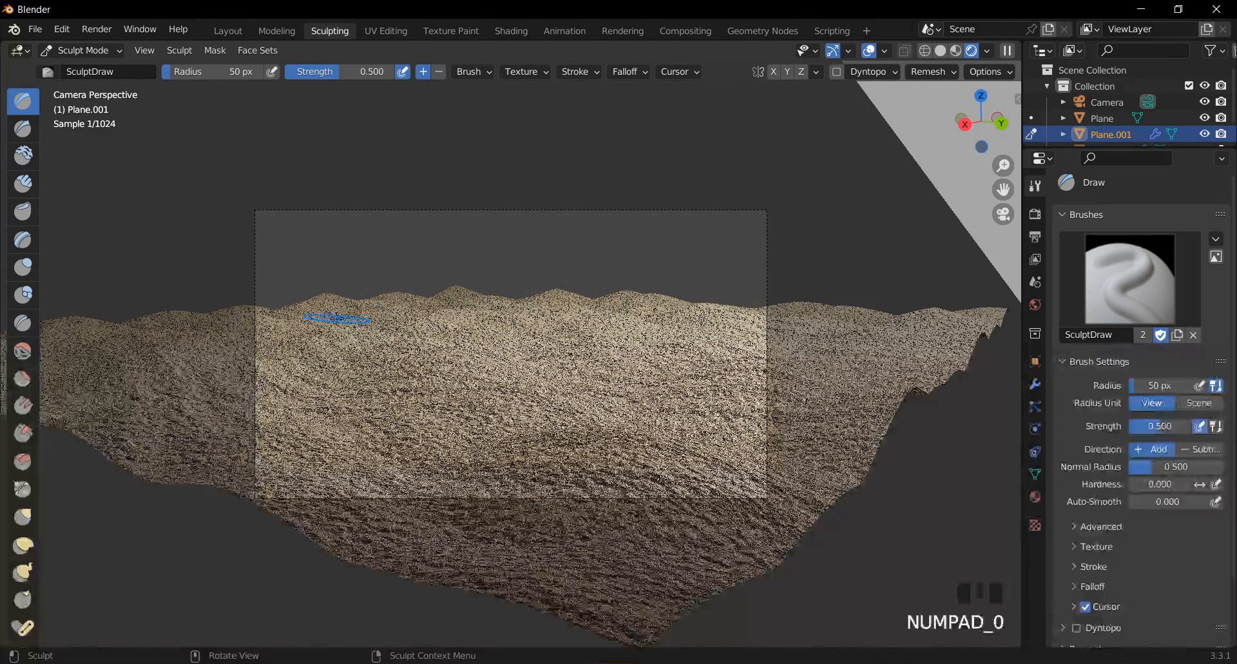
# Step: Sculpt several raised ridges across the dunes inside the camera frame with the Inflate/Deflate brush
pyautogui.click(22, 266)
pyautogui.click(325, 311)
pyautogui.click(325, 312)
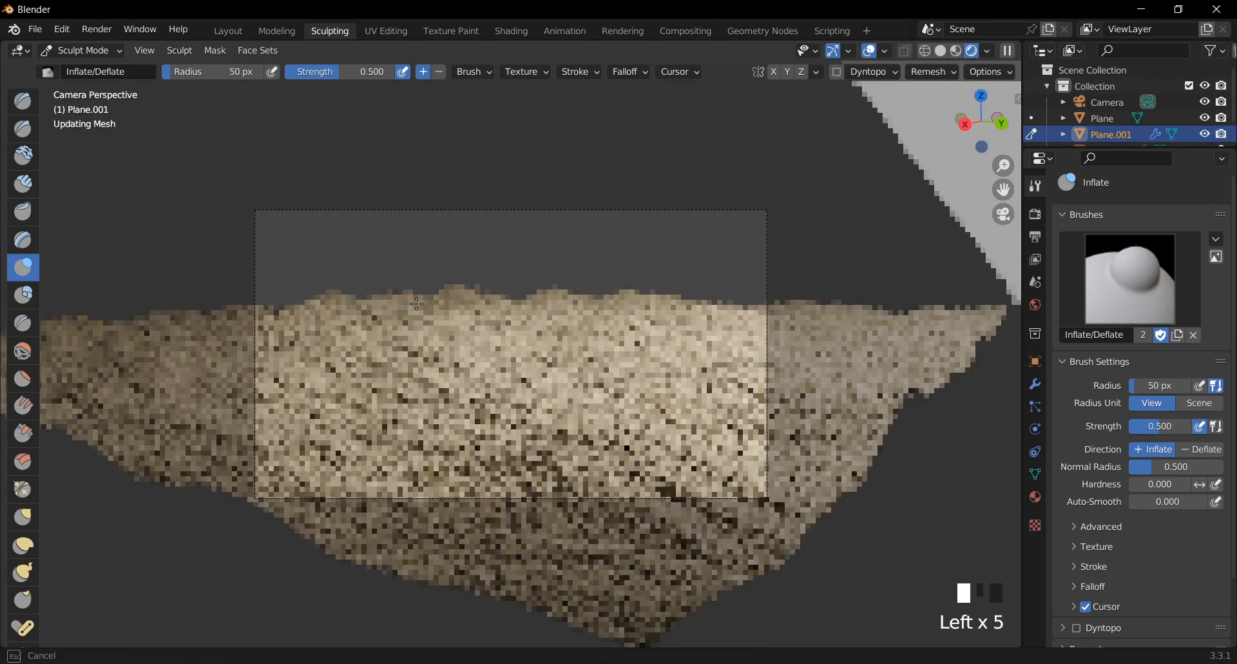
pyautogui.click(287, 409)
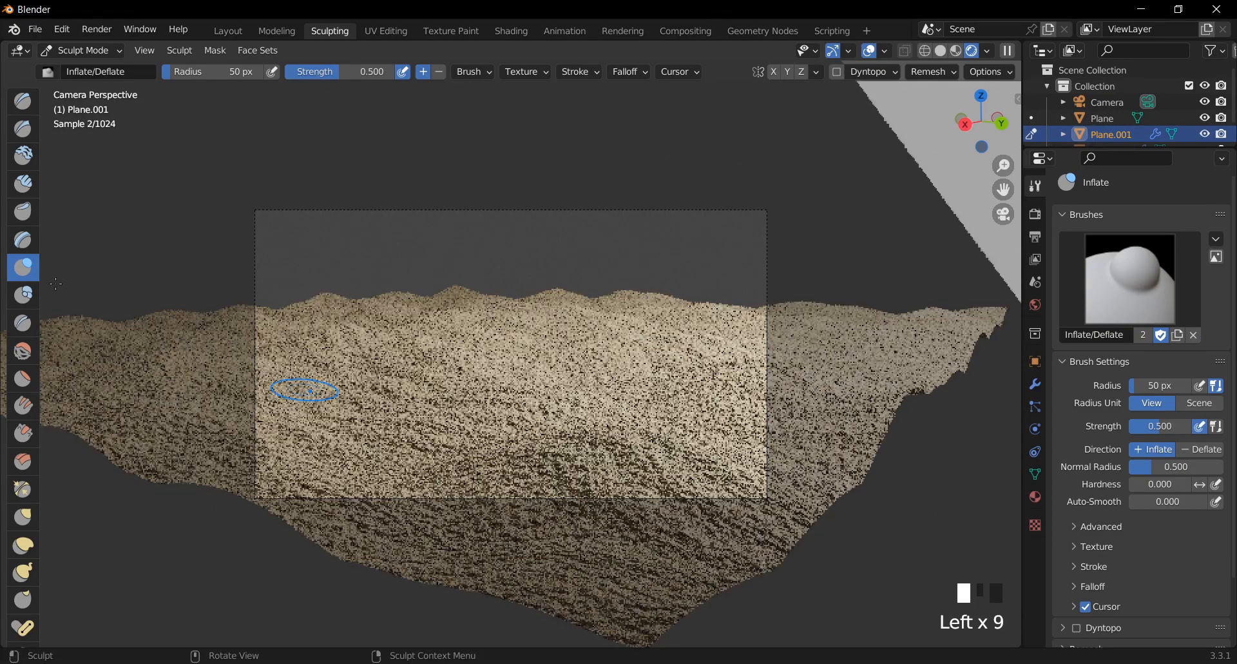
pyautogui.click(474, 353)
pyautogui.click(583, 333)
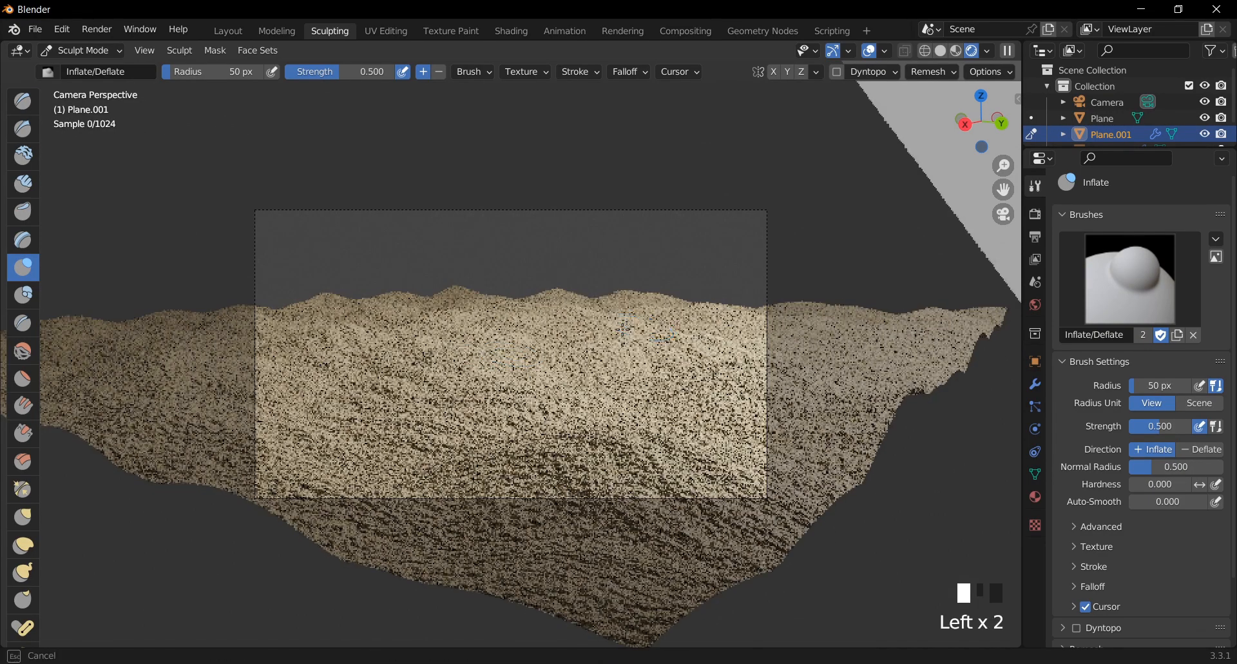
pyautogui.click(946, 51)
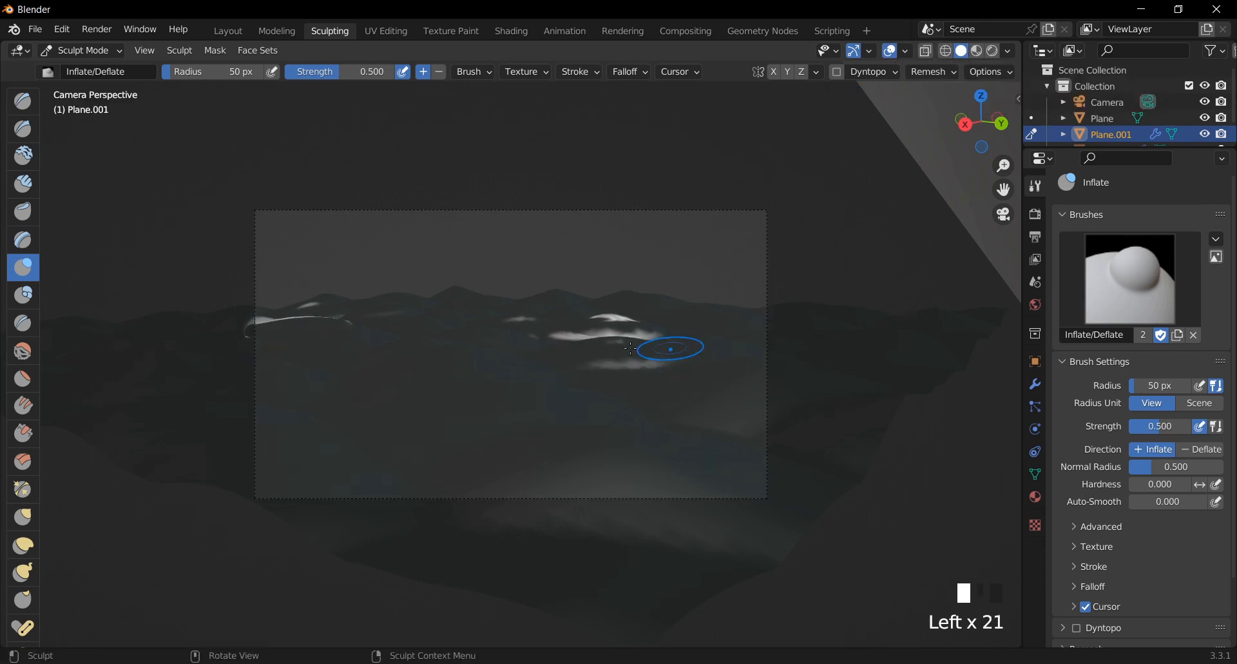
pyautogui.click(983, 52)
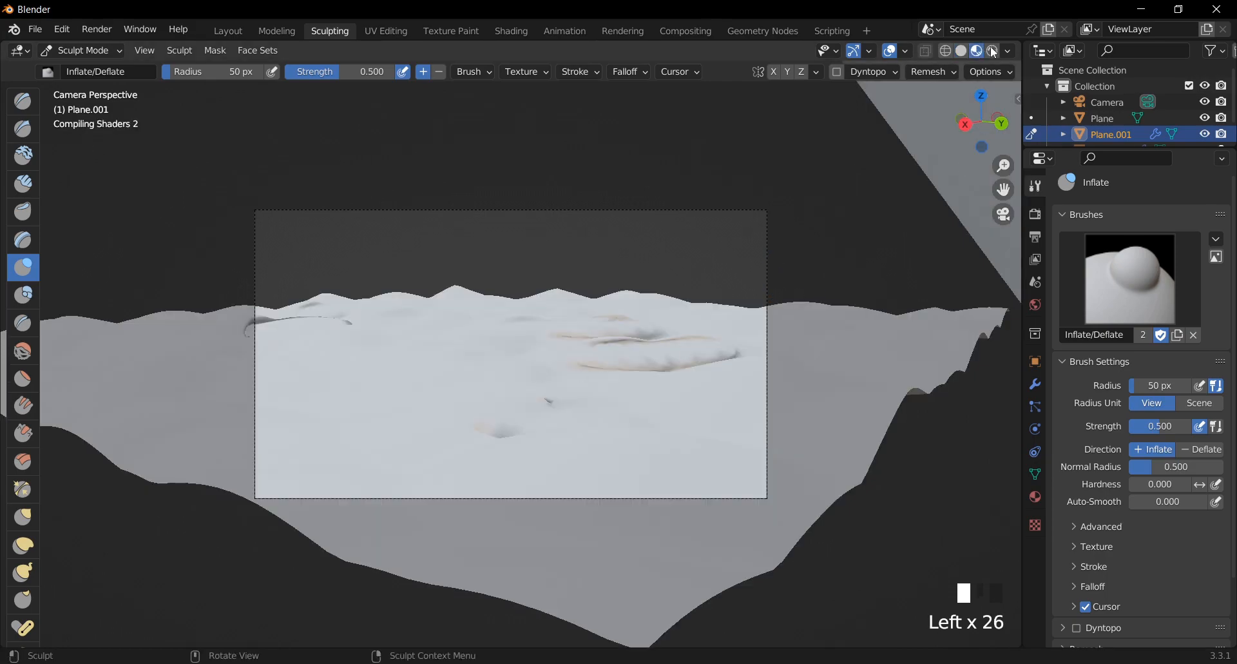
pyautogui.click(993, 52)
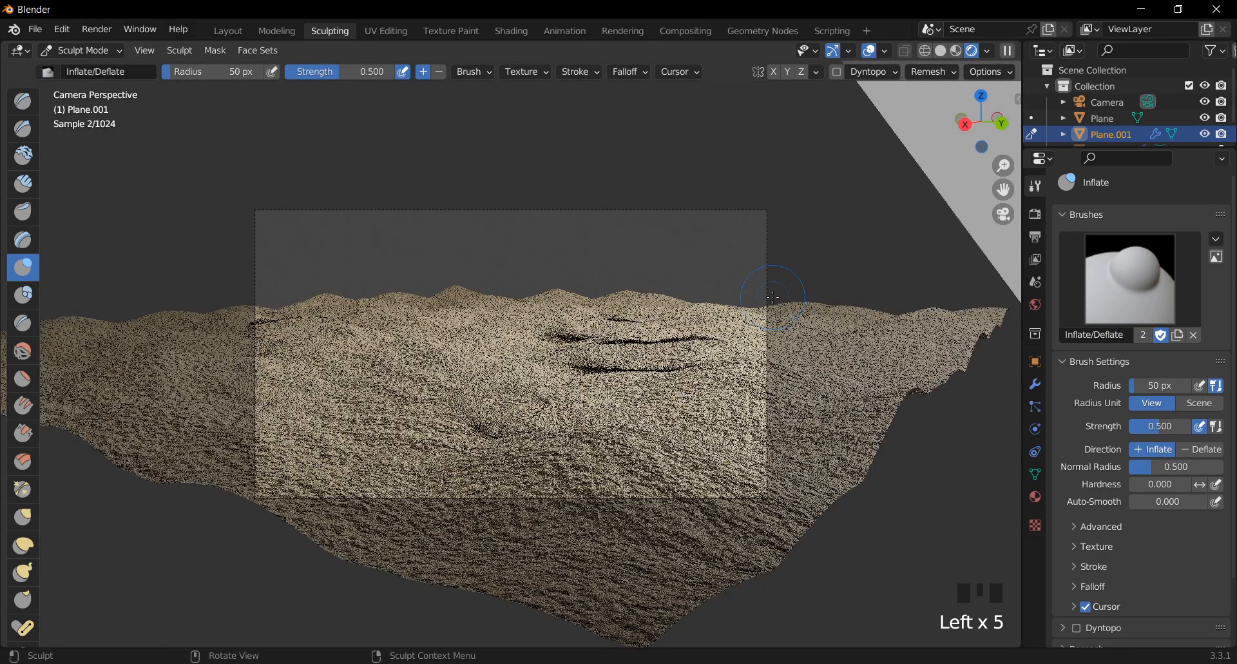
# Step: Try an inflate stroke on the foreground dune, undo it, and try smoothing the sculpted ridges
pyautogui.moveTo(498, 377); pyautogui.dragTo(528, 419)
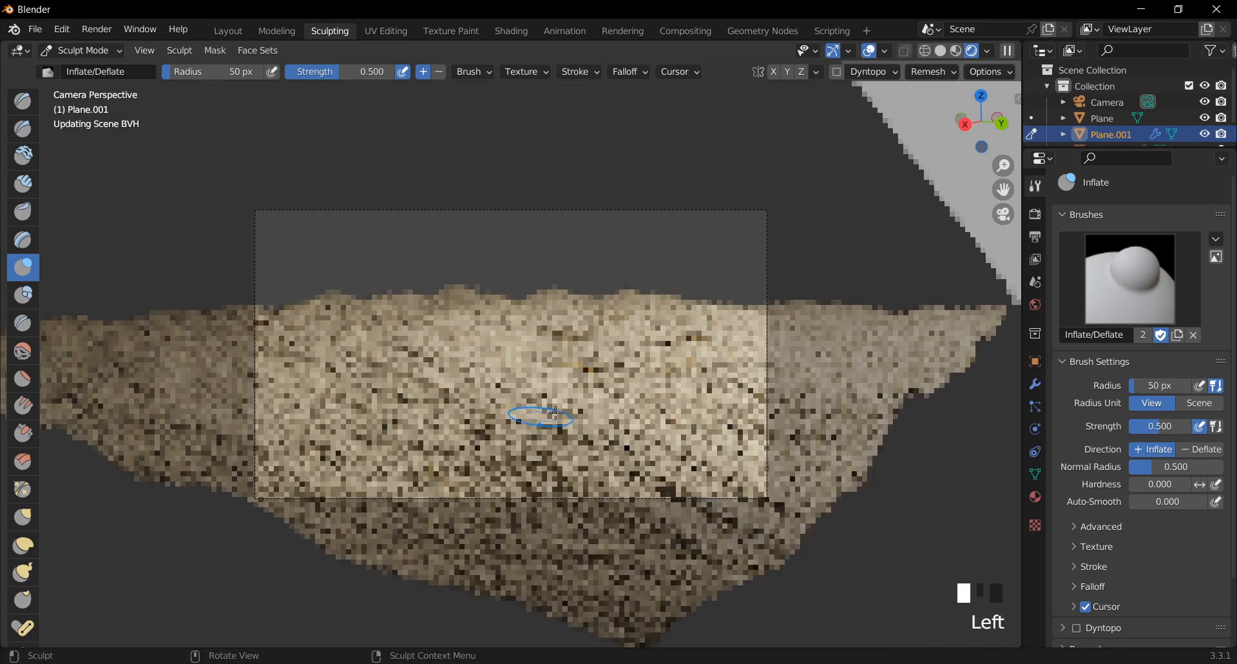
pyautogui.hotkey('ctrl', 'z')
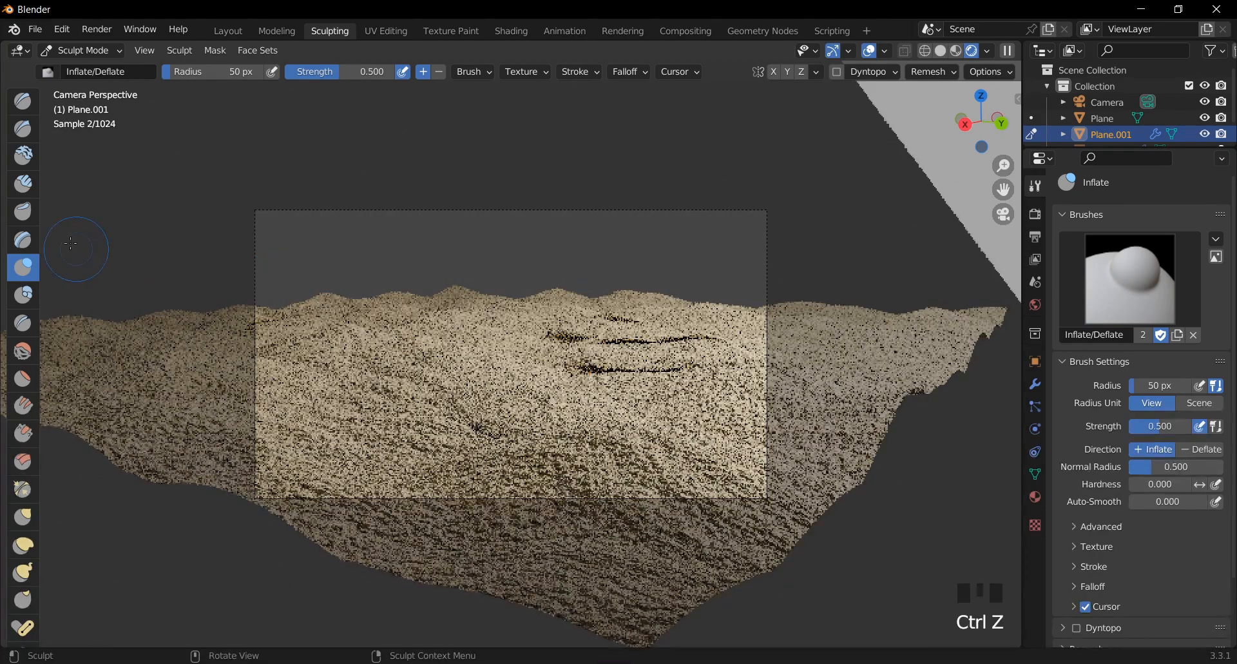
pyautogui.keyDown('shift'); pyautogui.click(602, 369); pyautogui.keyUp('shift')
pyautogui.keyDown('shift'); pyautogui.click(628, 364); pyautogui.keyUp('shift')
pyautogui.keyDown('shift'); pyautogui.click(628, 368); pyautogui.keyUp('shift')
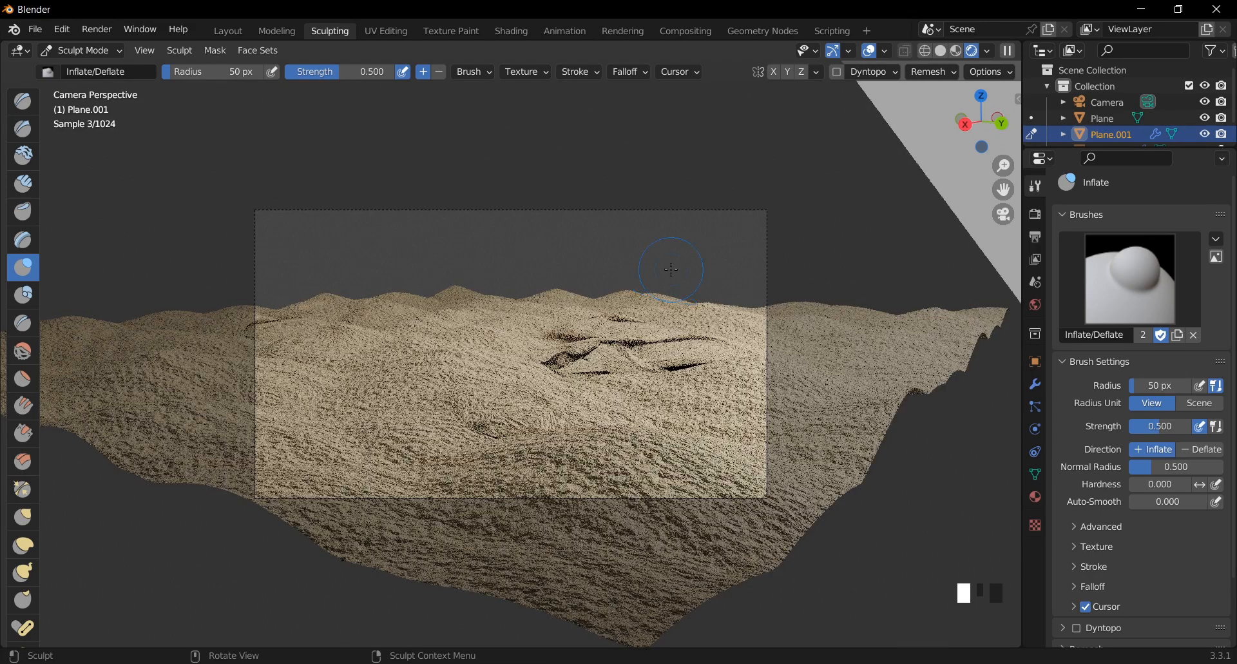
pyautogui.press('Tab')
pyautogui.press('Tab')
pyautogui.click(939, 51)
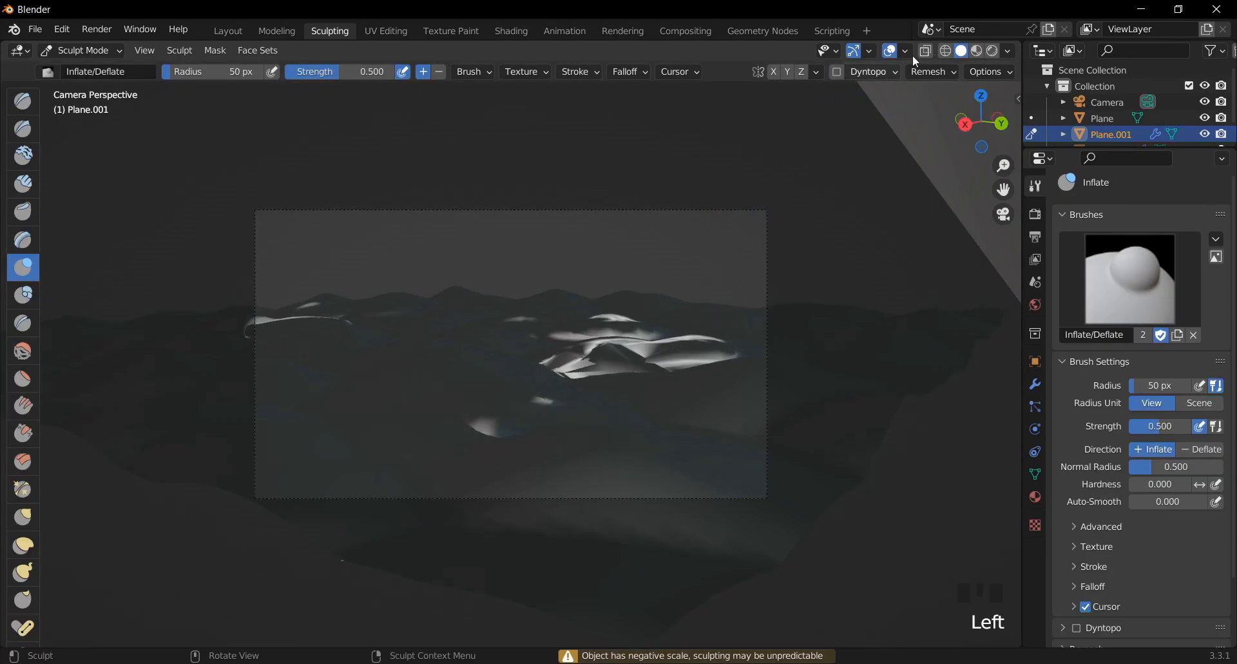
pyautogui.click(20, 51)
pyautogui.click(75, 95)
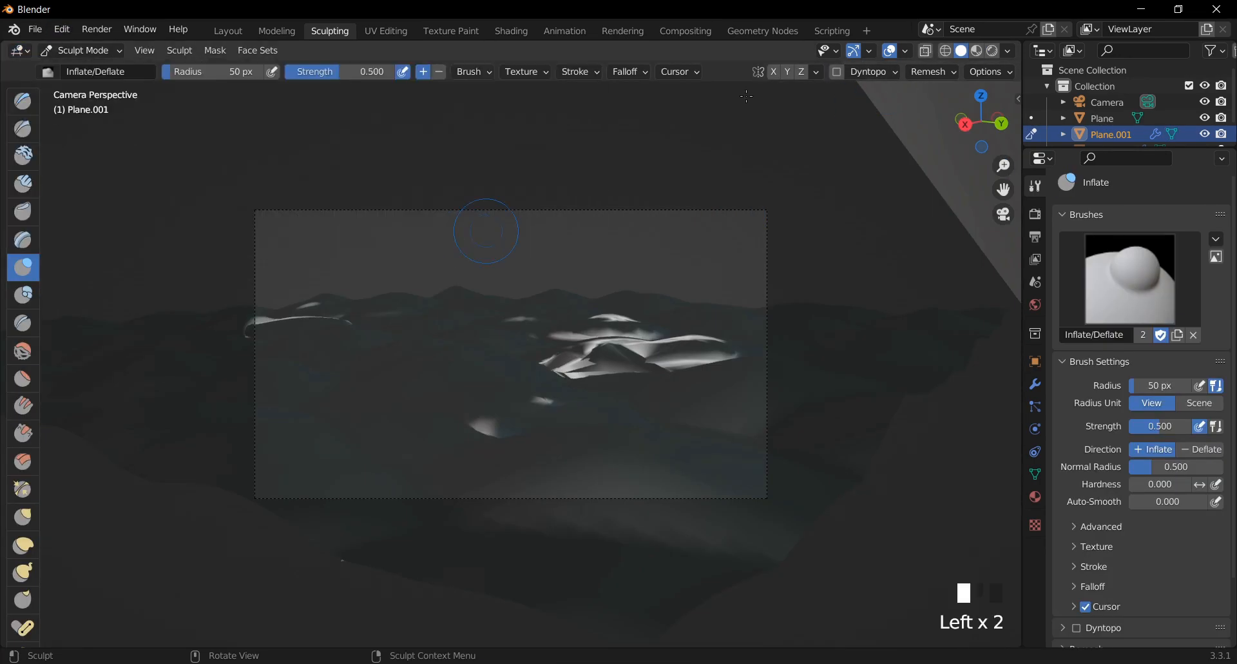
pyautogui.click(20, 51)
pyautogui.click(926, 50)
pyautogui.click(926, 50)
pyautogui.click(20, 51)
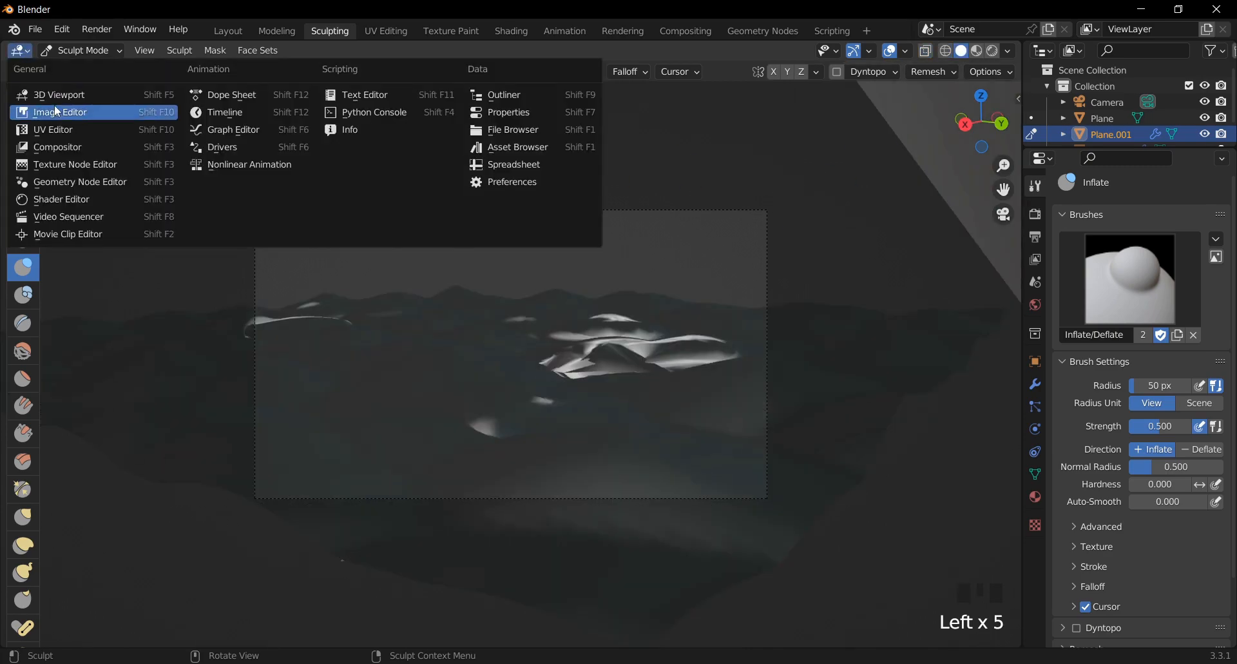
pyautogui.click(54, 109)
pyautogui.click(20, 51)
pyautogui.click(32, 93)
# Step: Return to the Layout workspace and undo most of the sculpt strokes on the dune plane
pyautogui.click(234, 31)
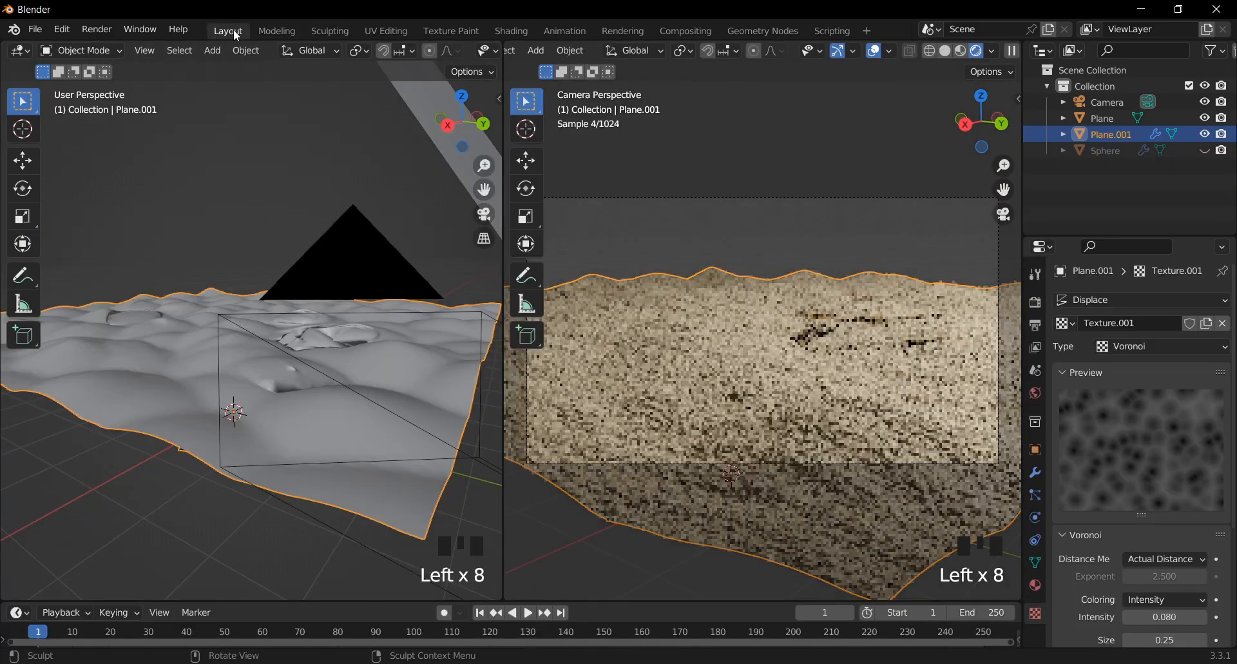
pyautogui.click(255, 217)
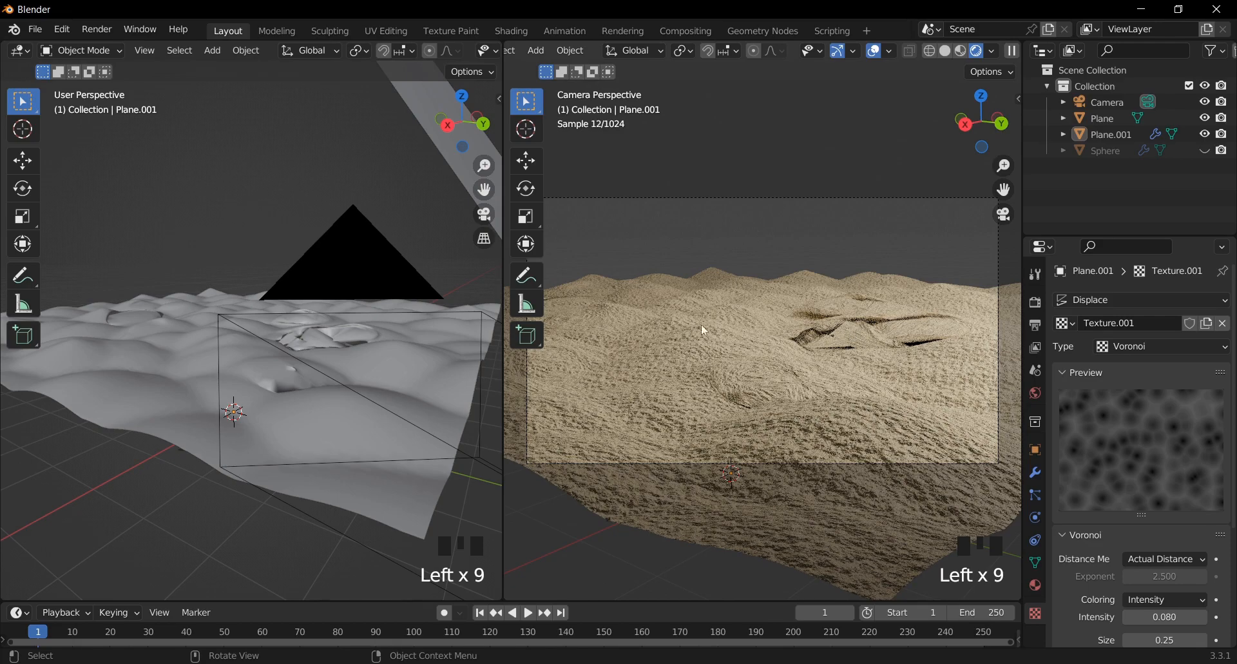
pyautogui.hotkey('ctrl', 'z')
pyautogui.hotkey('ctrl', 'z')
pyautogui.hotkey('ctrl', 'z')
pyautogui.hotkey('ctrl', 'z')
pyautogui.hotkey('ctrl', 'z')
pyautogui.hotkey('ctrl', 'z')
pyautogui.hotkey('ctrl', 'z')
pyautogui.hotkey('ctrl', 'z')
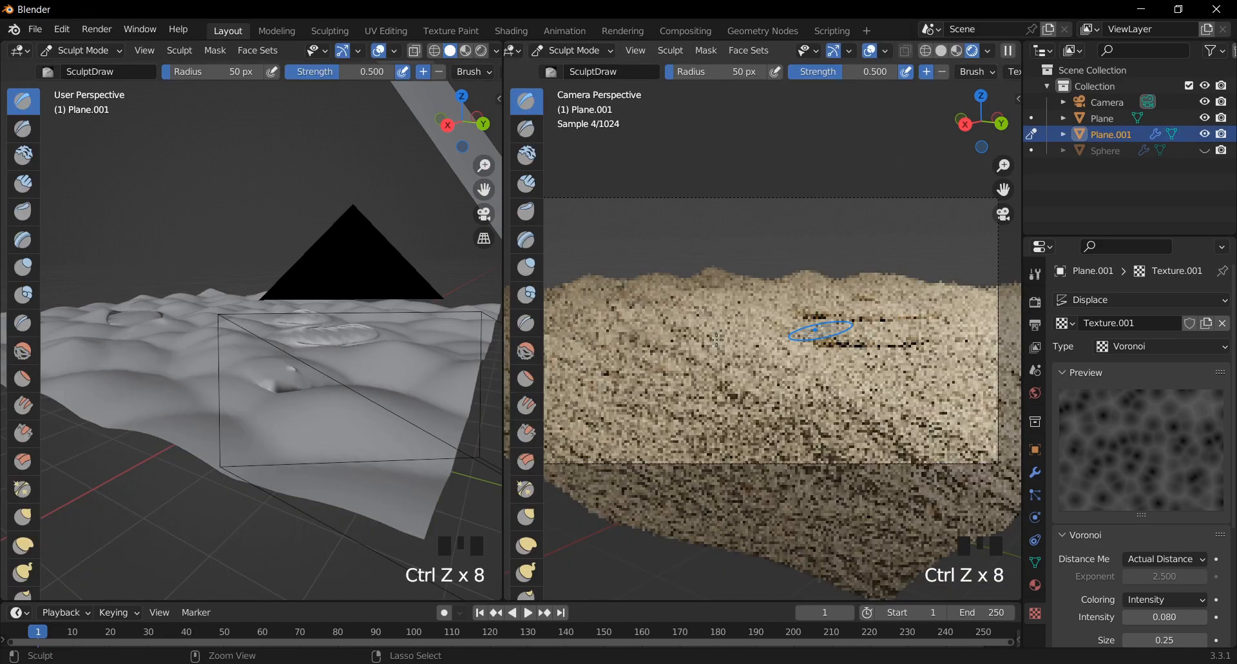
pyautogui.hotkey('ctrl', 'z')
pyautogui.hotkey('ctrl', 'z')
pyautogui.hotkey('ctrl', 'z')
pyautogui.hotkey('ctrl', 'z')
pyautogui.hotkey('ctrl', 'z')
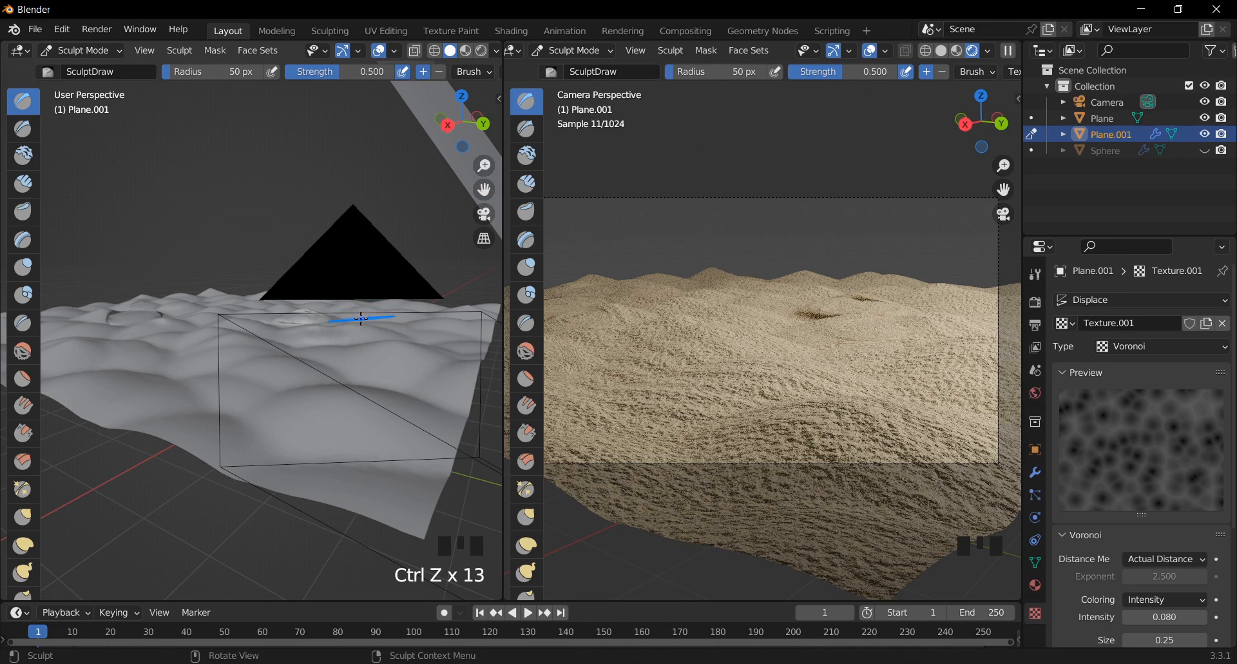
# Step: Raise one vertex of the dune plane's mesh with smooth proportional editing, size about 3.45 m, to form a broad hill
pyautogui.press('Tab')
pyautogui.press('Left')
pyautogui.press('Left')
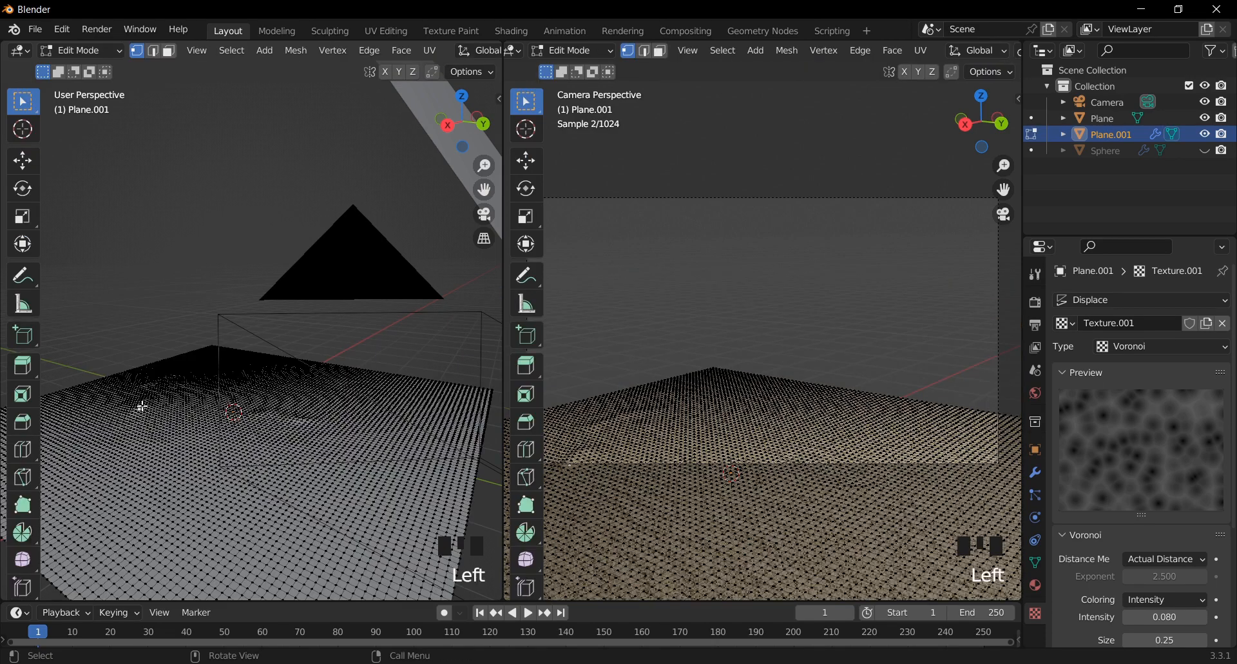
pyautogui.press('o')
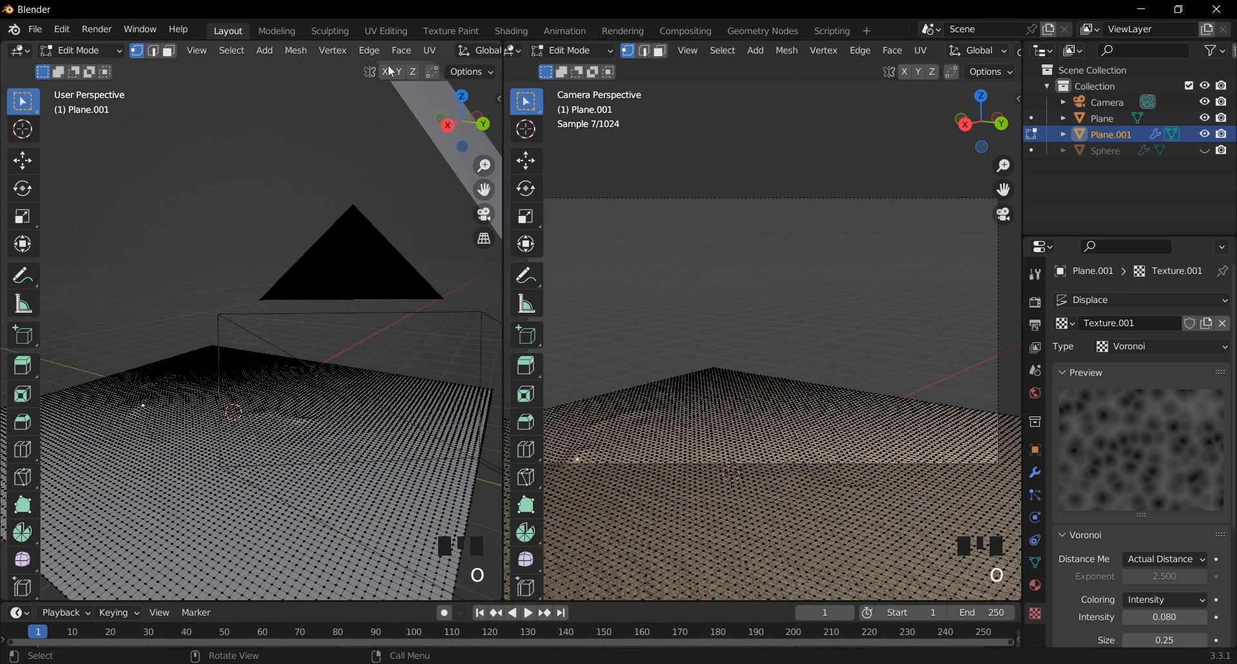
pyautogui.scroll(-6, 367, 56)
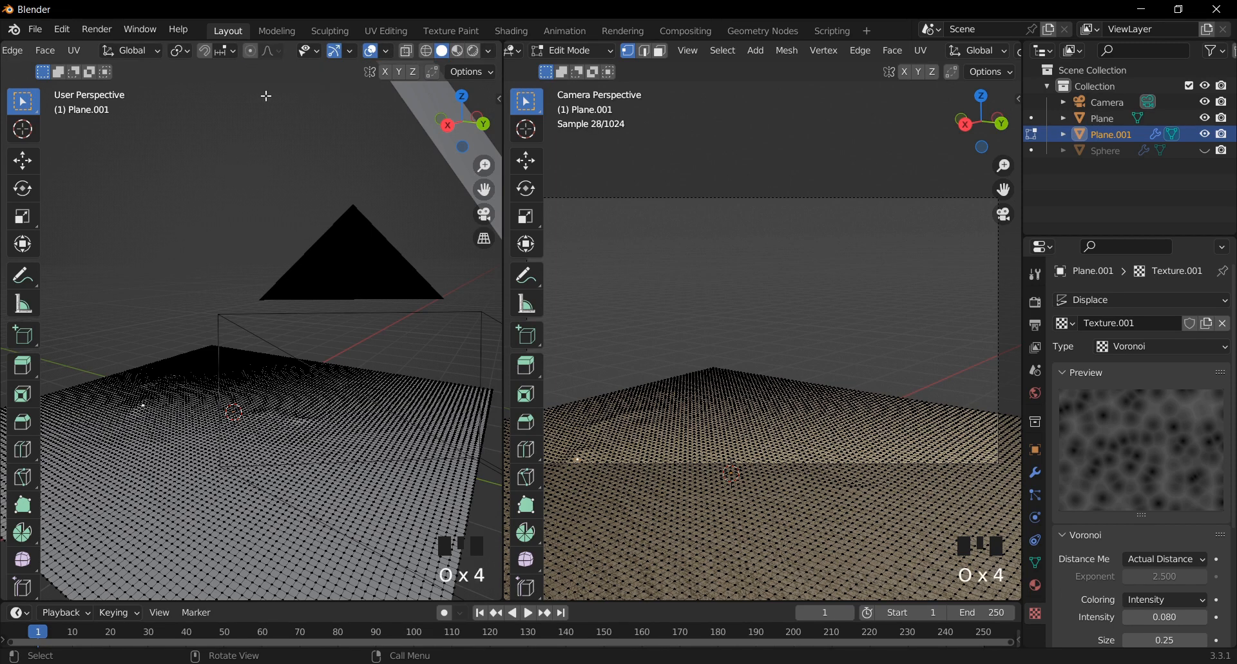
pyautogui.press('g')
pyautogui.scroll(-5, 216, 266)
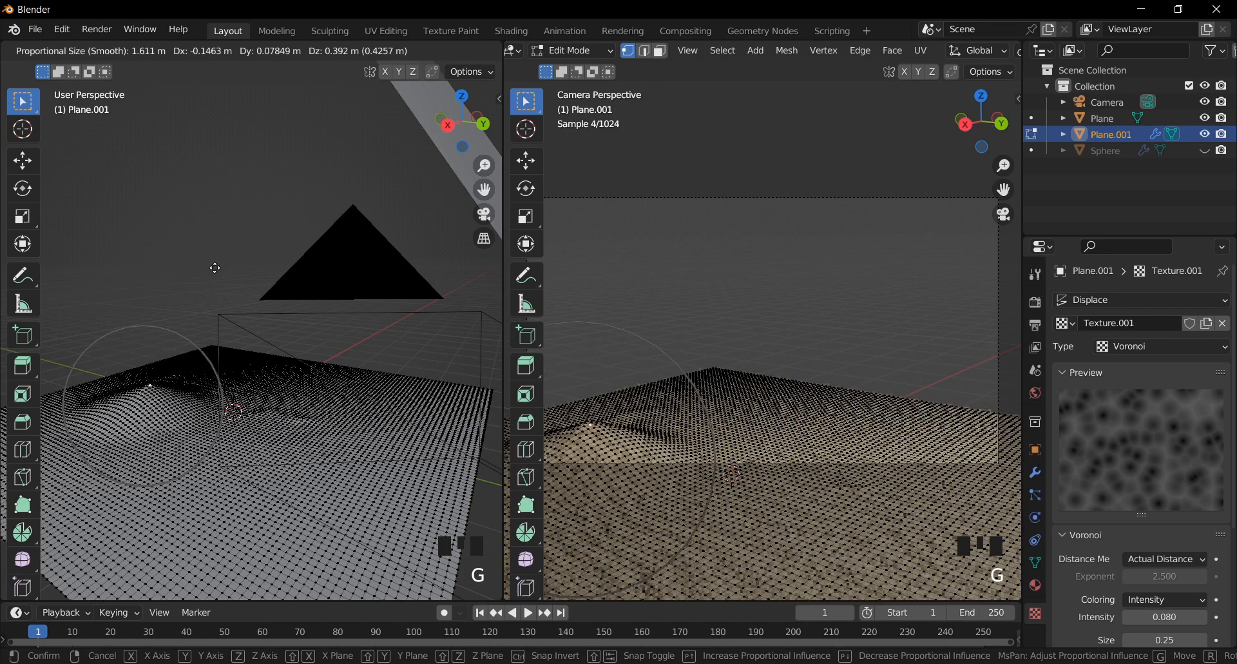
pyautogui.scroll(-6, 216, 266)
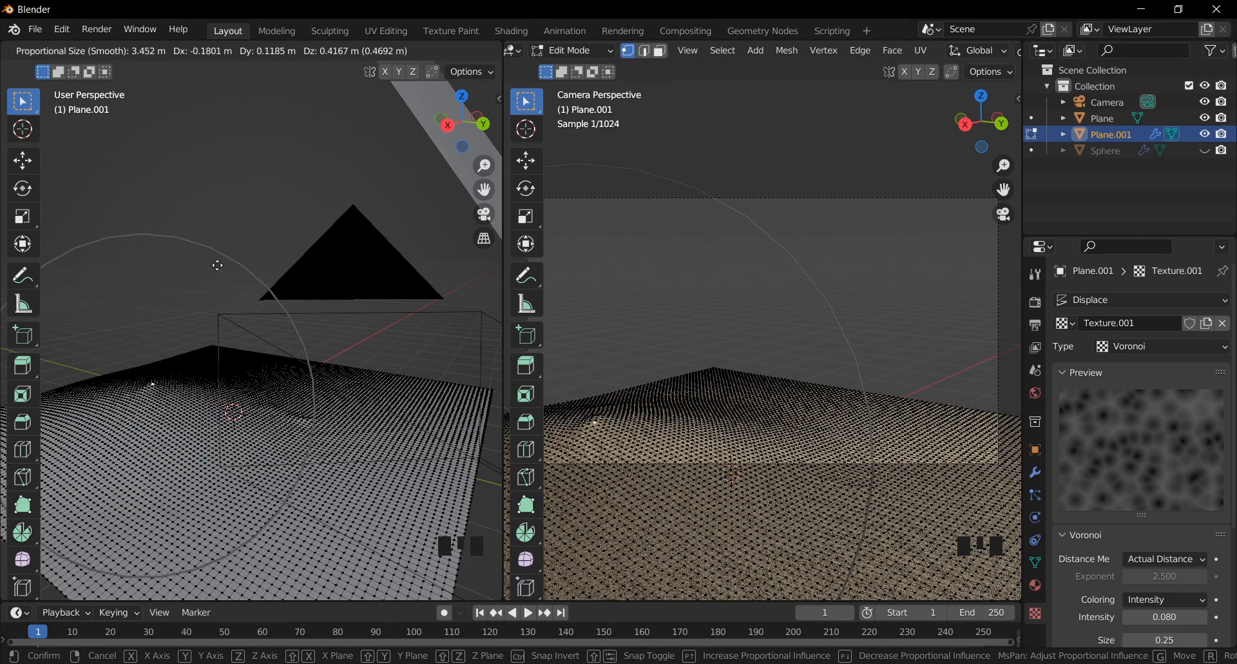
pyautogui.click(219, 253)
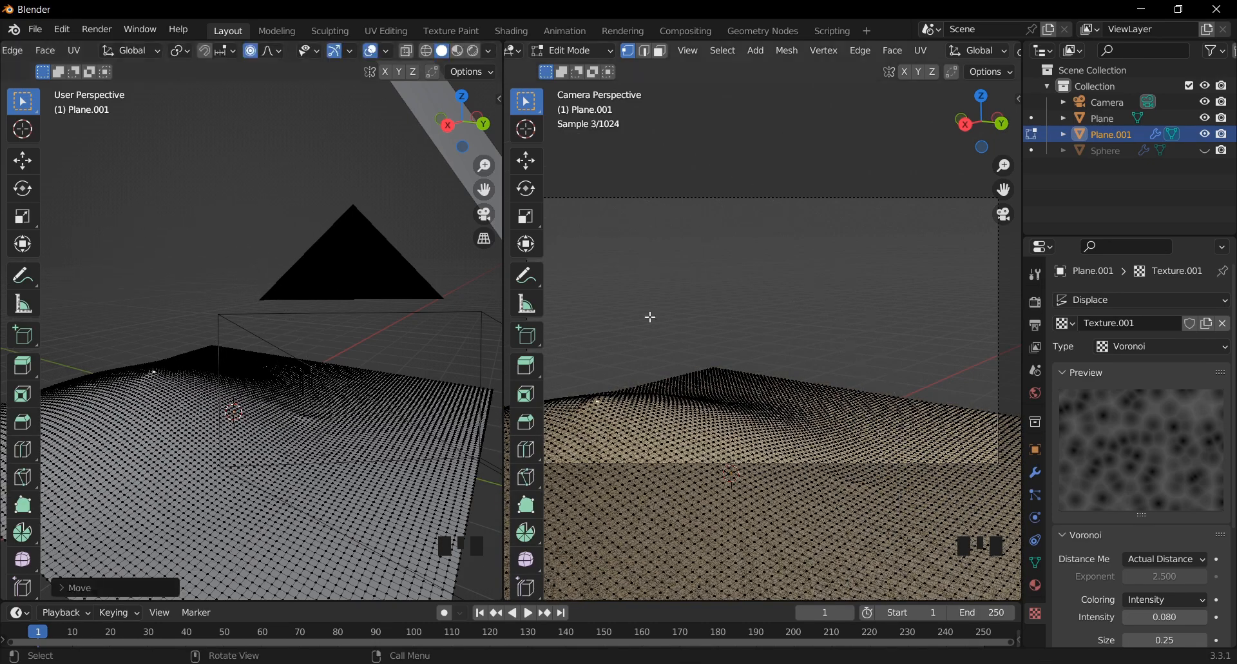
pyautogui.press('Tab')
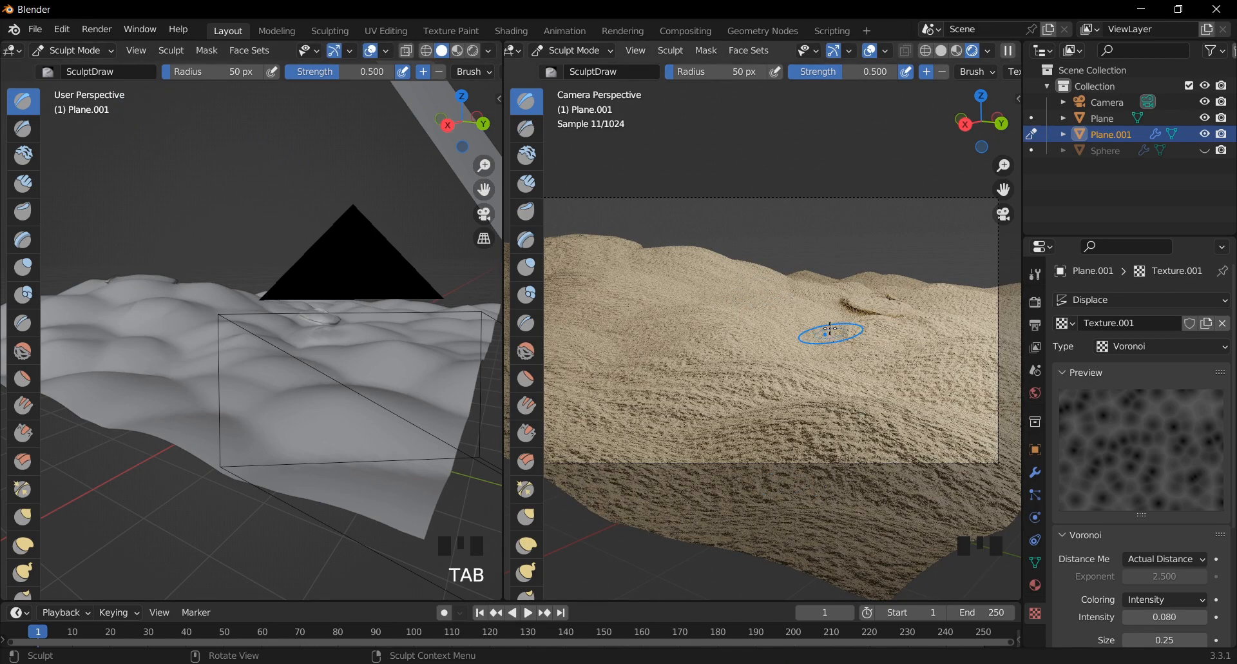
# Step: Try brighter teal shades for the world background colour and darken it to a near-black neutral tone
pyautogui.scroll(-1, 788, 267)
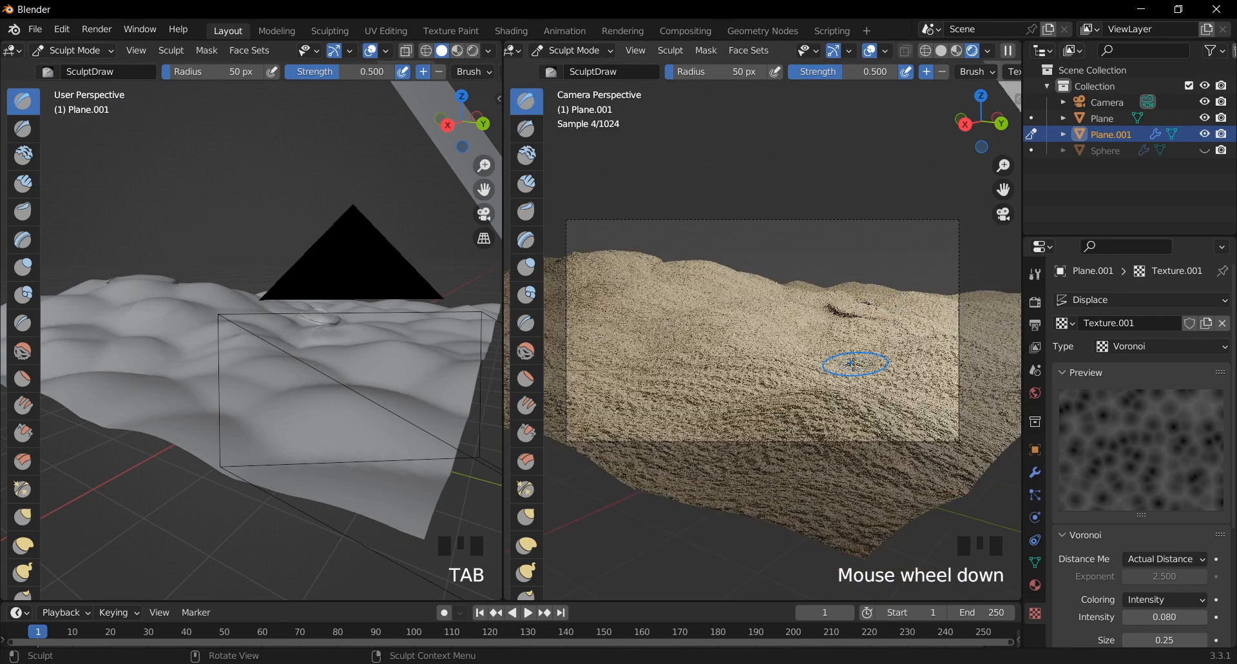
pyautogui.click(1035, 471)
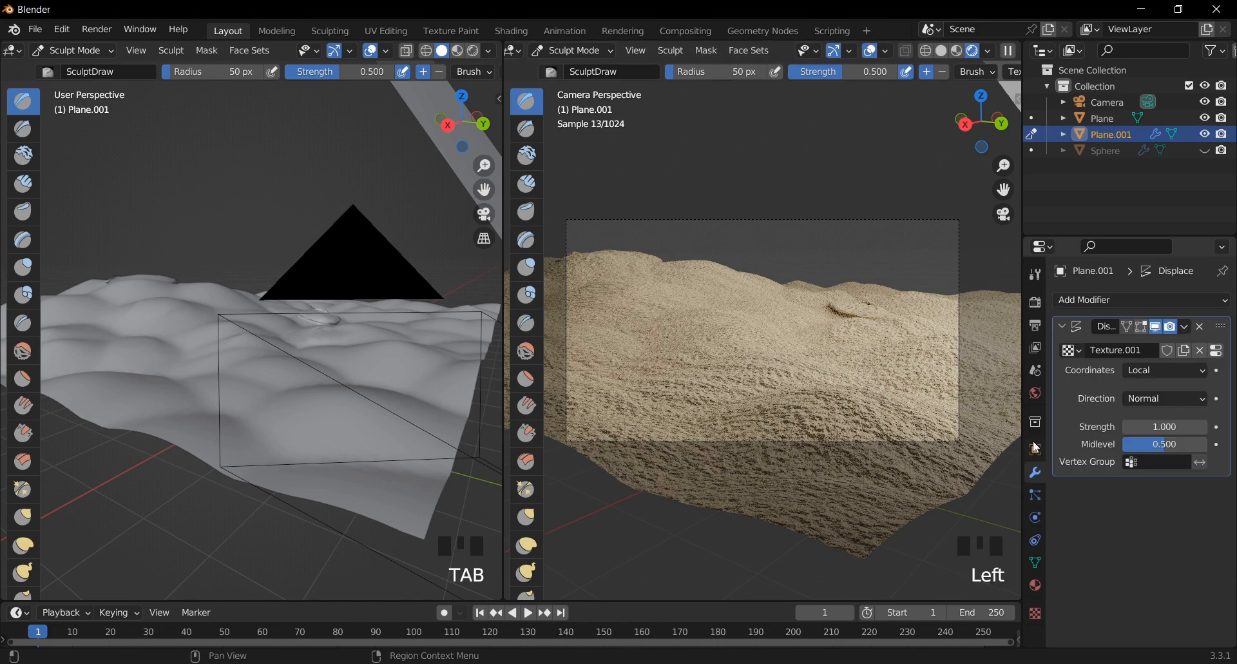
pyautogui.click(1034, 393)
pyautogui.click(1154, 398)
pyautogui.click(1129, 222)
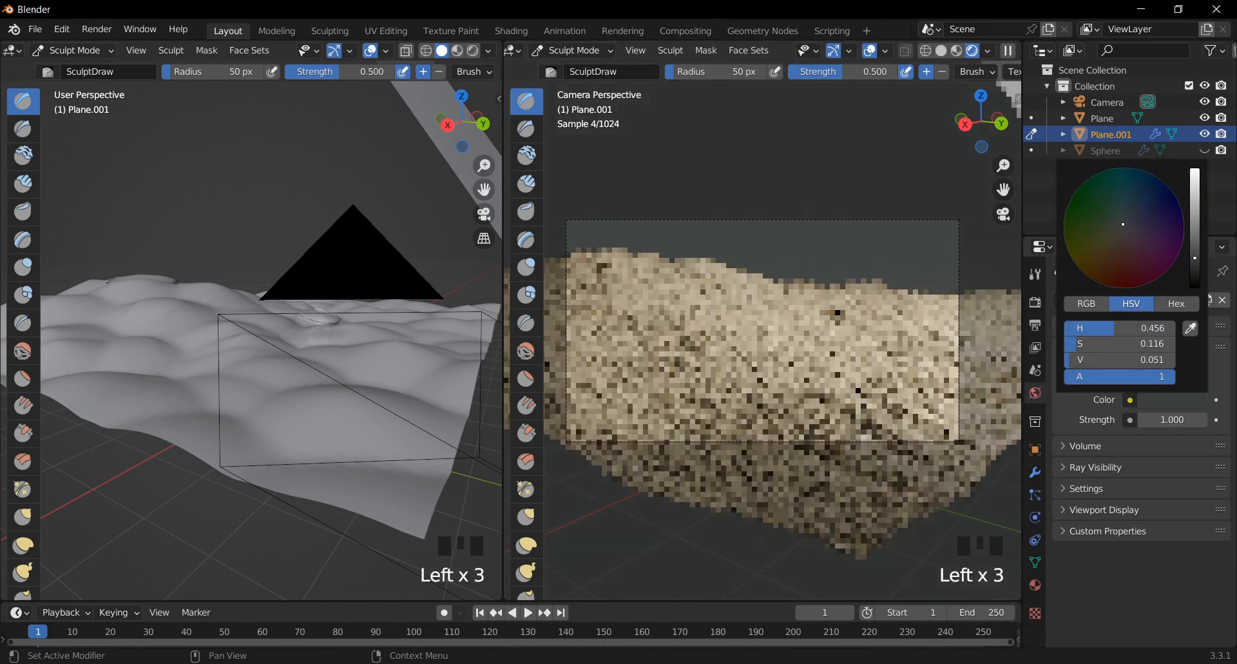
pyautogui.moveTo(1196, 250); pyautogui.dragTo(1195, 242)
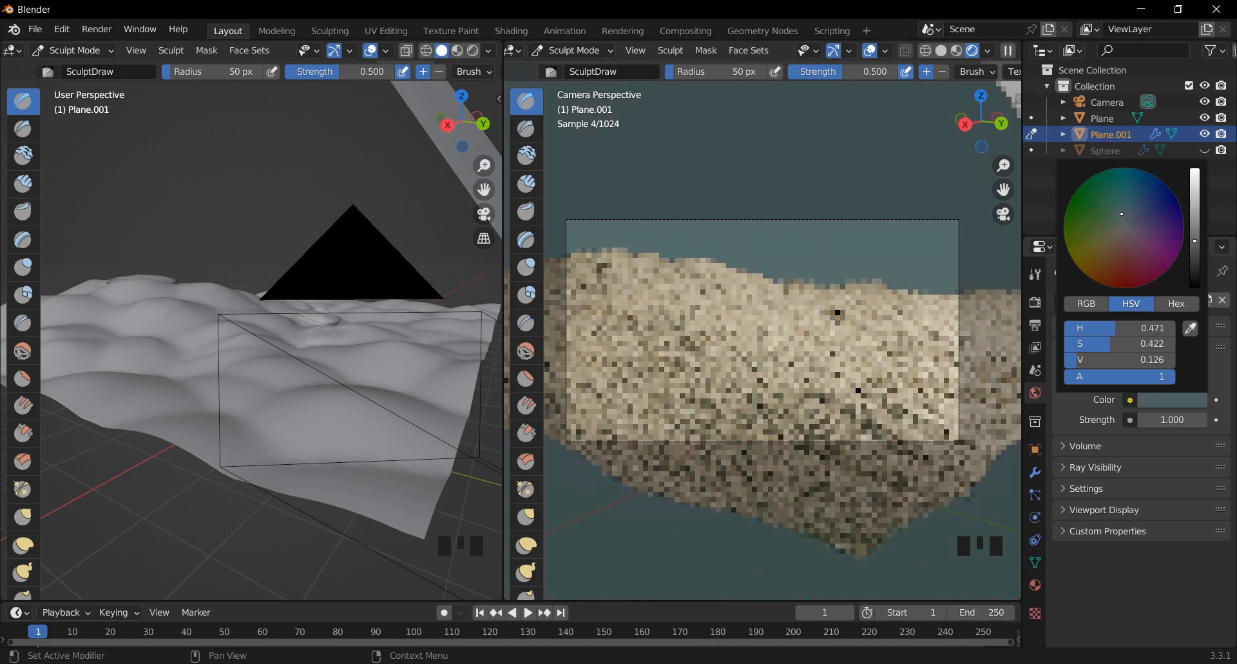
pyautogui.moveTo(1122, 214); pyautogui.dragTo(1120, 208)
pyautogui.moveTo(1195, 242); pyautogui.dragTo(1195, 217)
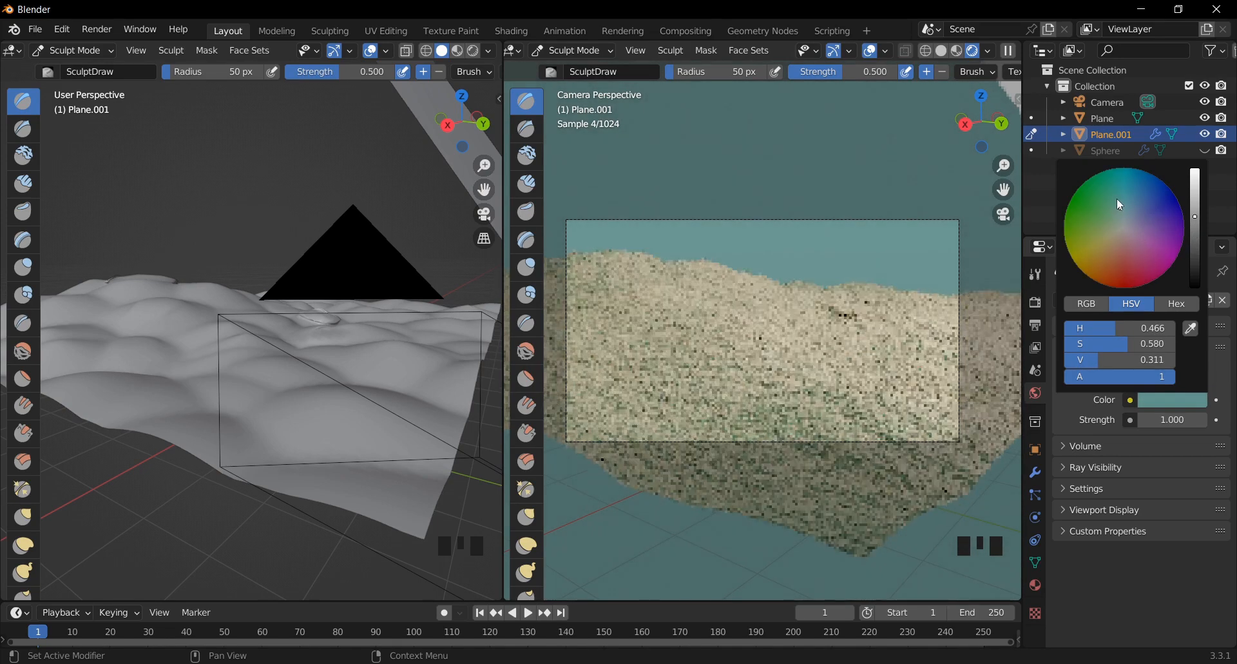
pyautogui.moveTo(1117, 202); pyautogui.dragTo(1124, 228)
pyautogui.moveTo(1194, 245); pyautogui.dragTo(1197, 268)
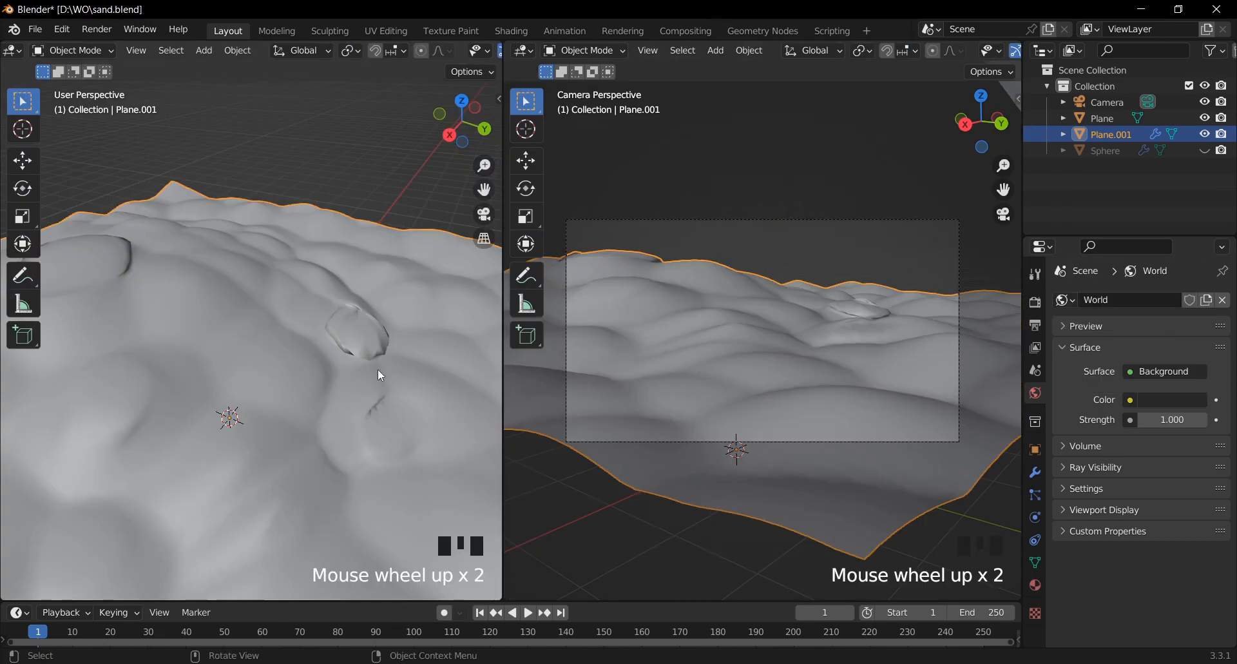
# Step: Add a plane mesh and move it over the hollow beside the raised mound, lifting it slightly along Z
pyautogui.hotkey('shift', 'a')
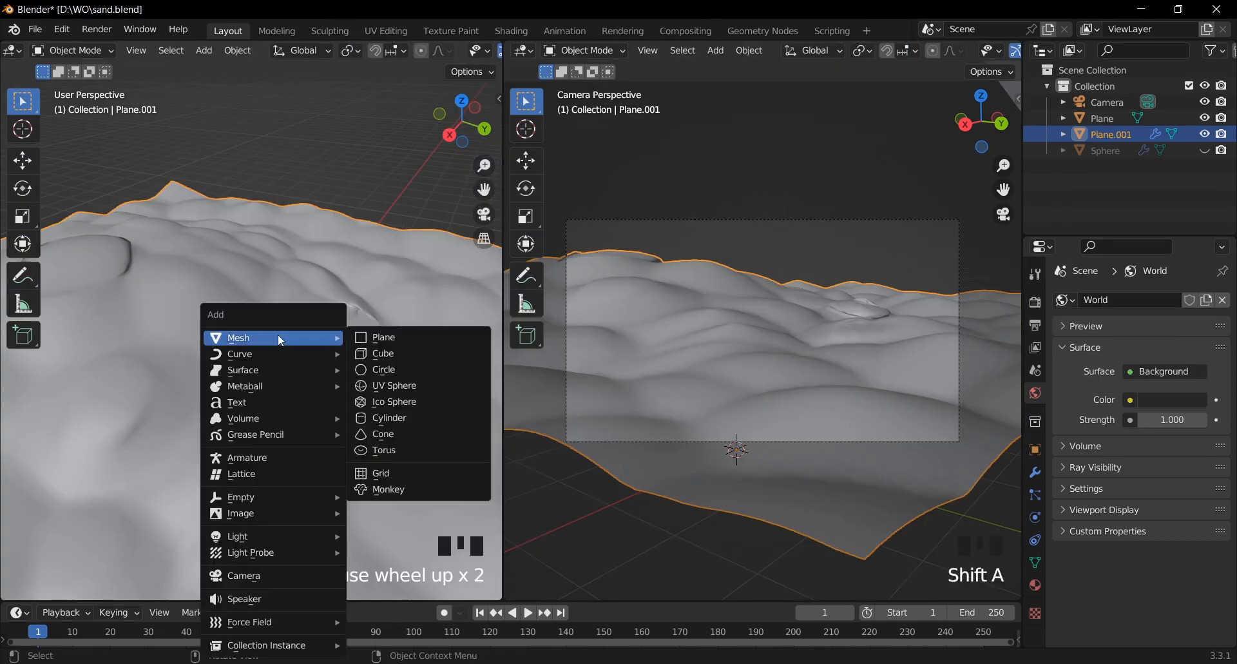
pyautogui.click(386, 334)
pyautogui.press('g')
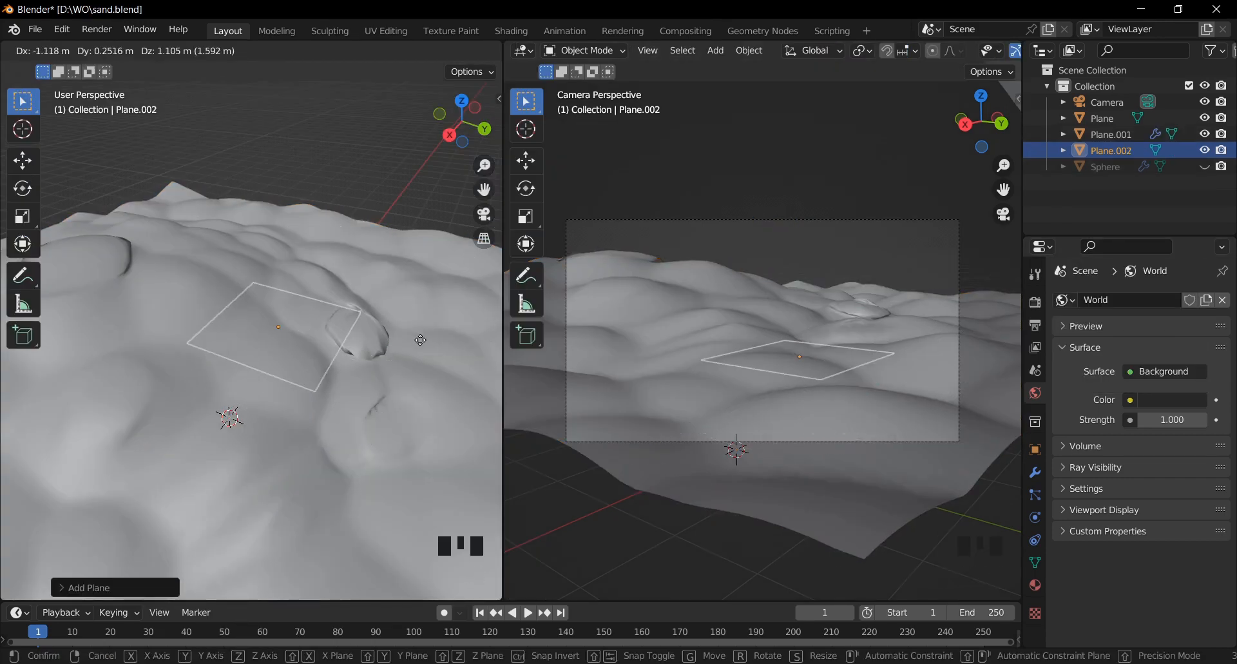
pyautogui.click(321, 406)
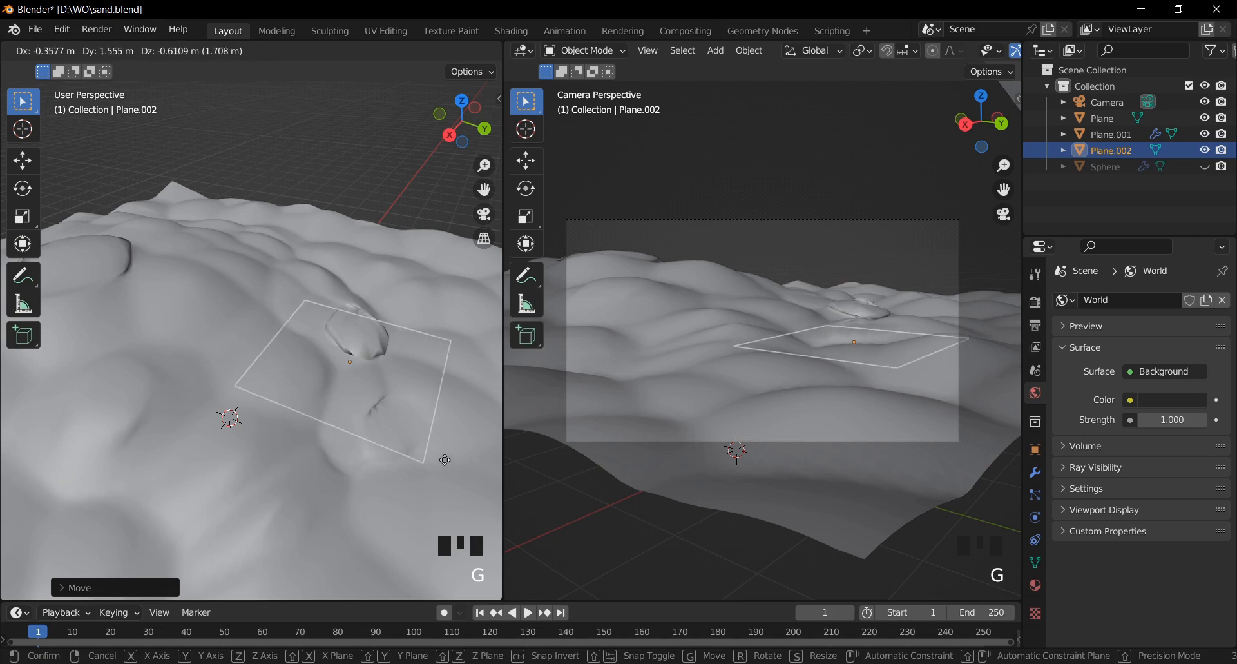
pyautogui.press('z')
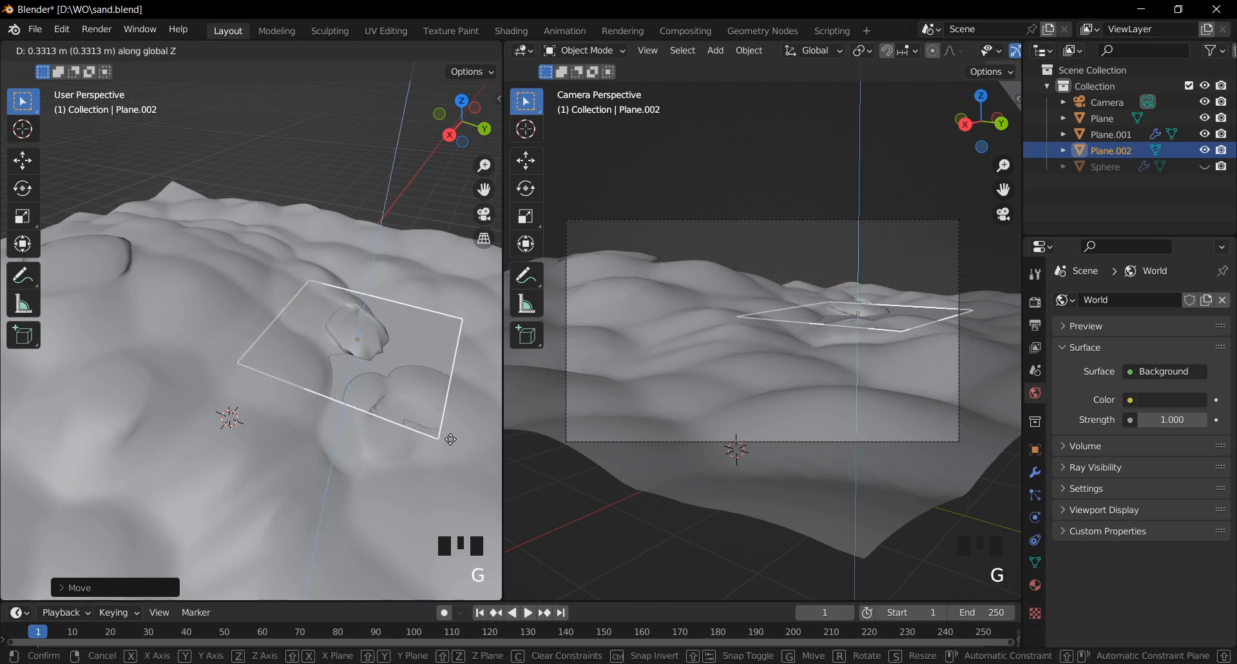
pyautogui.click(419, 422)
# Step: Check the new plane against the dunes in wireframe, return to solid shading and widen the free perspective viewport
pyautogui.hotkey('shift', 'z')
pyautogui.keyDown('shift'); pyautogui.moveTo(419, 423); pyautogui.dragTo(432, 367, button='middle'); pyautogui.keyUp('shift')
pyautogui.scroll(-5, 461, 55)
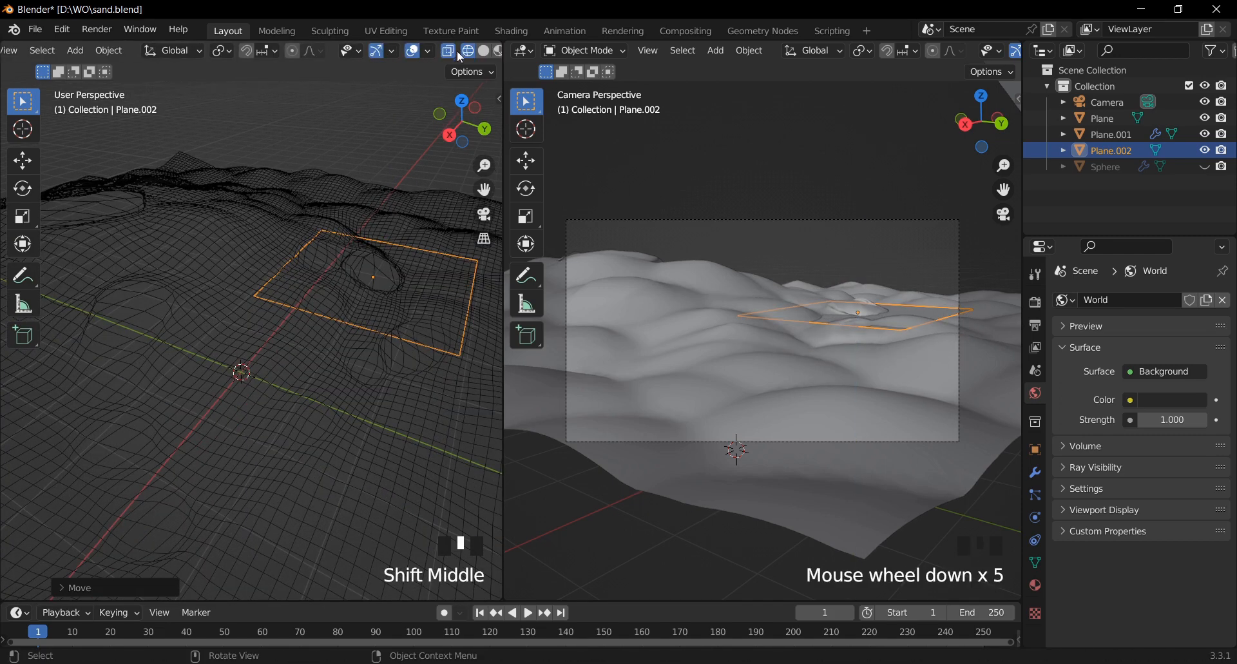
pyautogui.press('z')
pyautogui.press('z')
pyautogui.moveTo(424, 284); pyautogui.dragTo(565, 322, button='middle')
pyautogui.moveTo(503, 284); pyautogui.dragTo(674, 287)
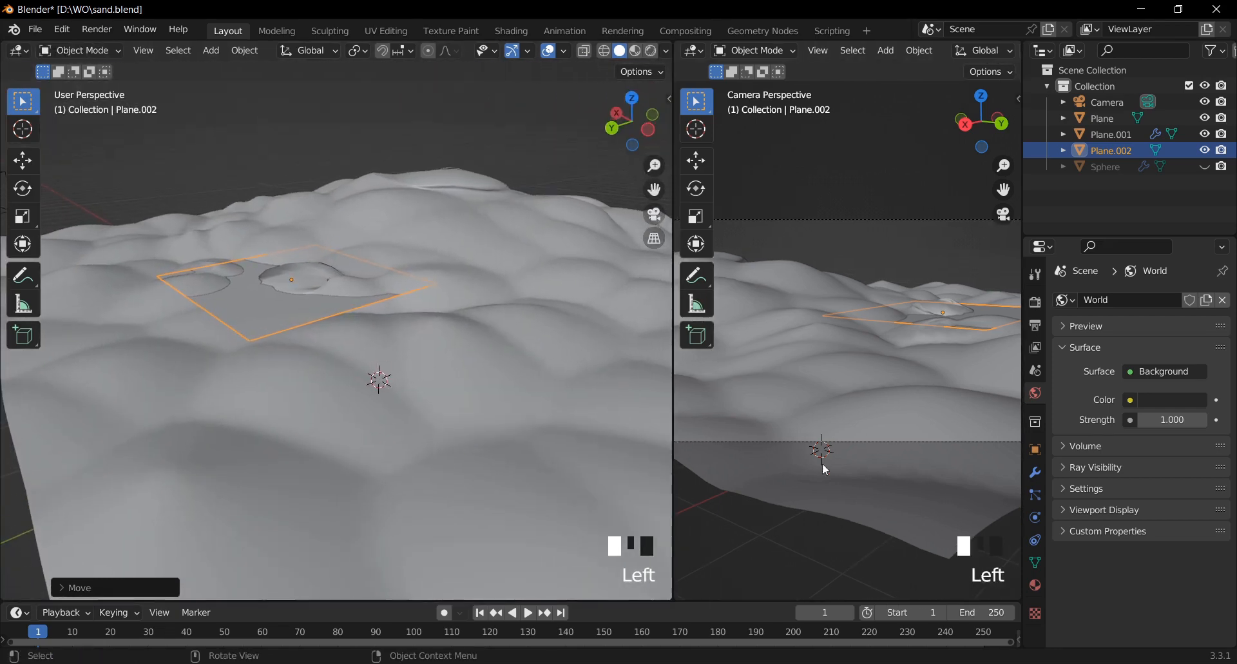
# Step: Reposition the new plane along the global axes so it cuts through the hollow in front of the raised mound
pyautogui.keyDown('shift'); pyautogui.moveTo(821, 442); pyautogui.dragTo(794, 397, button='middle'); pyautogui.keyUp('shift')
pyautogui.press('g')
pyautogui.press('z')
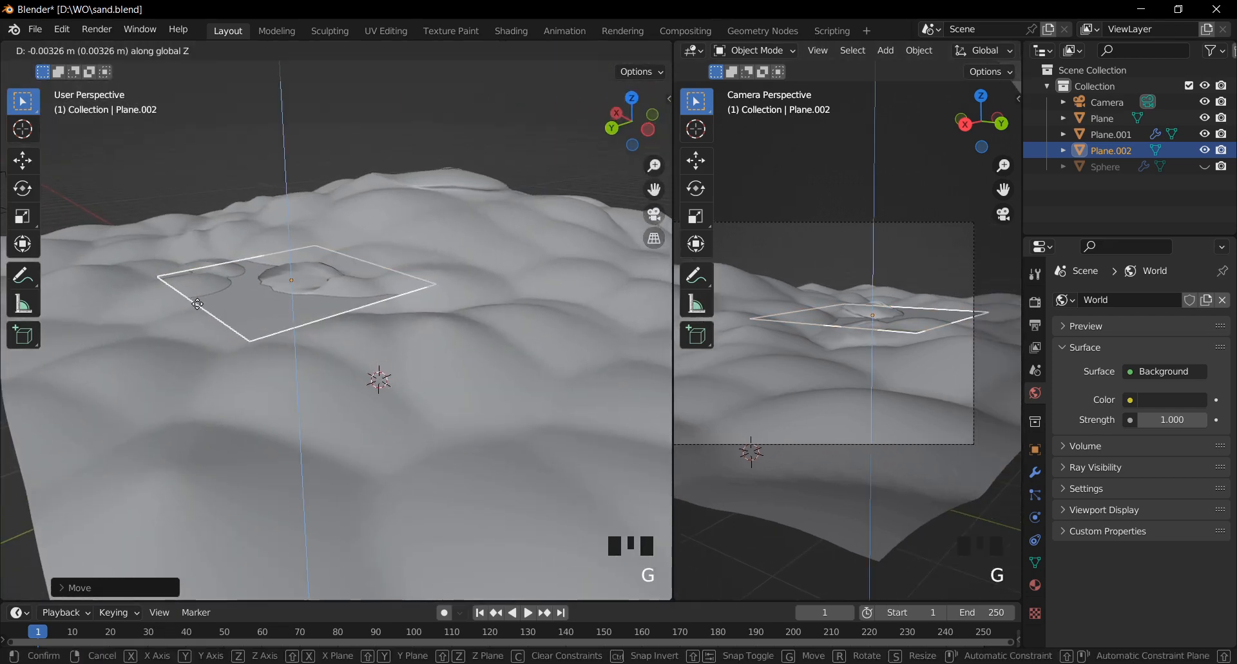
pyautogui.press('x')
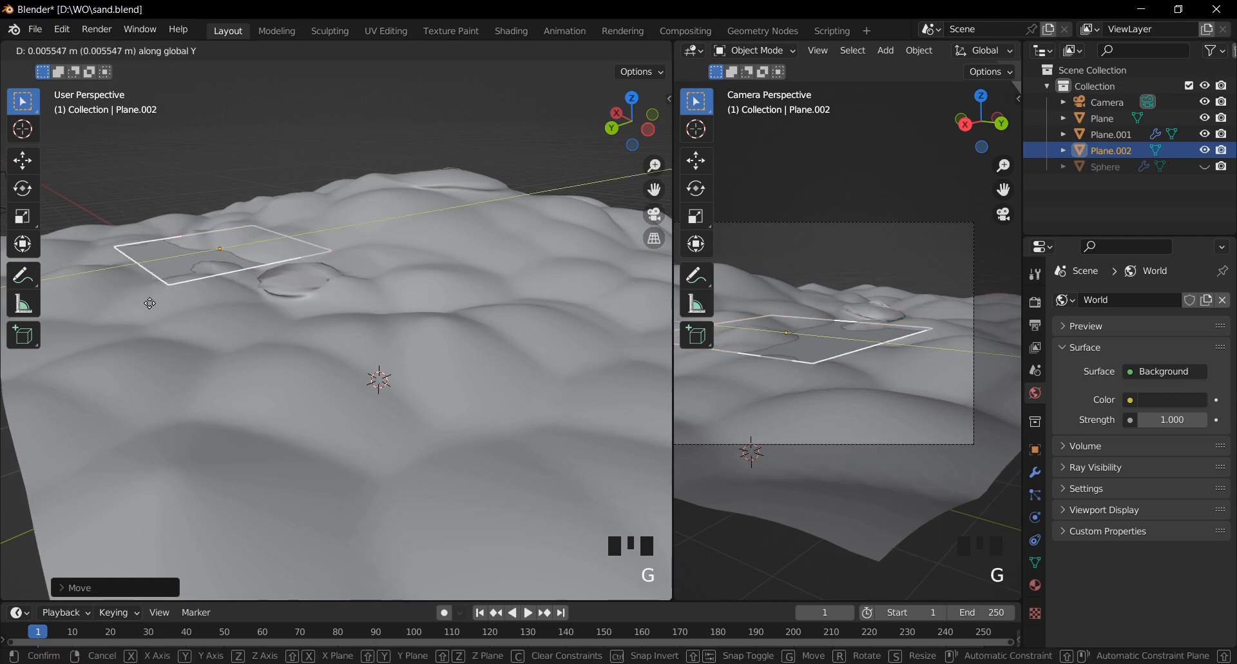
pyautogui.press('x')
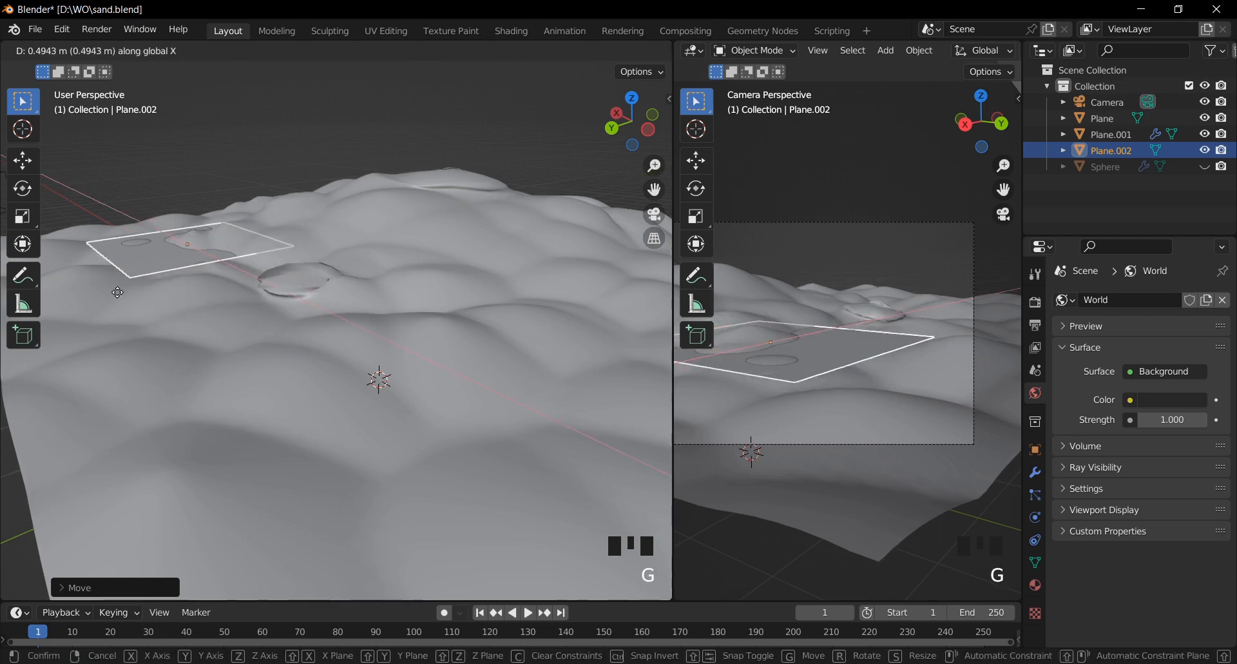
pyautogui.click(187, 342)
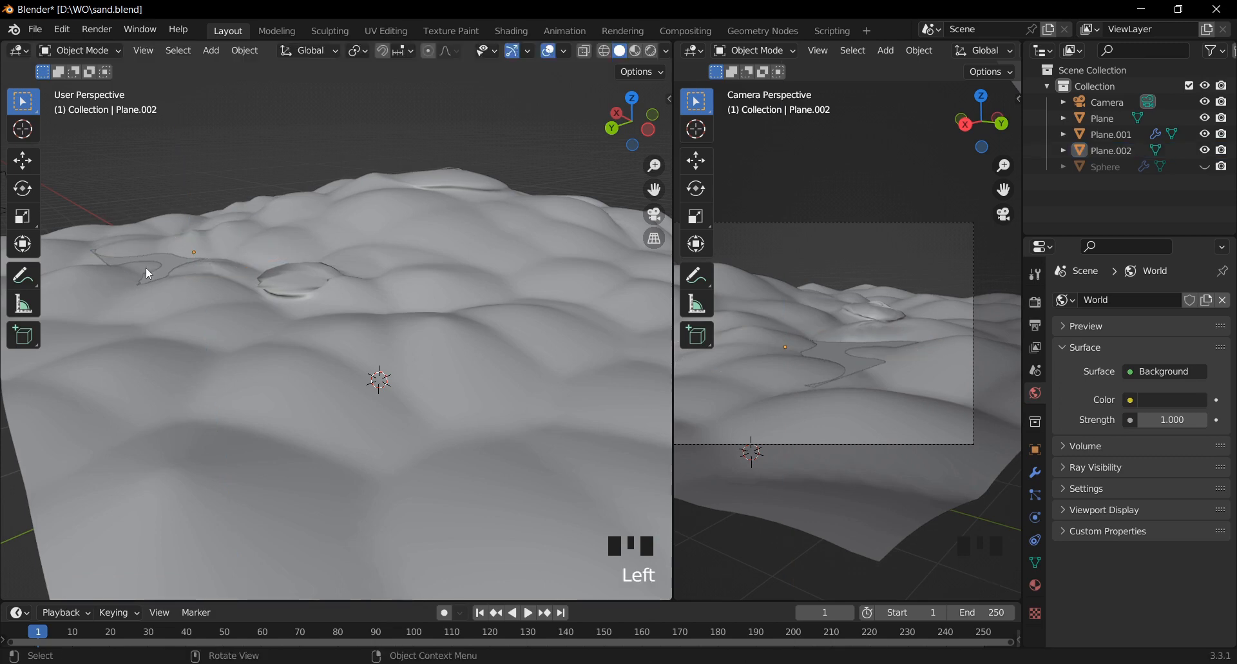
# Step: Scale the new plane up and shift it slightly along the X axis within the dune hollow
pyautogui.click(215, 273)
pyautogui.press('s')
pyautogui.click(225, 276)
pyautogui.press('g')
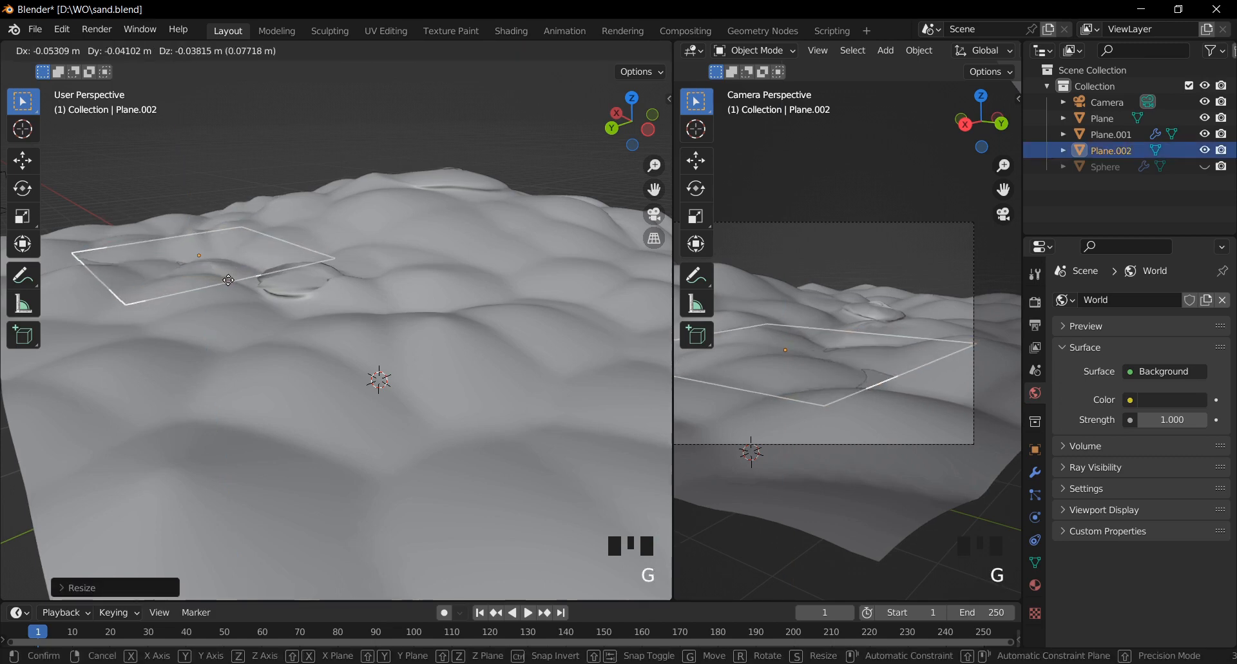
pyautogui.press('x')
pyautogui.press('Escape')
pyautogui.press('g')
pyautogui.press('x')
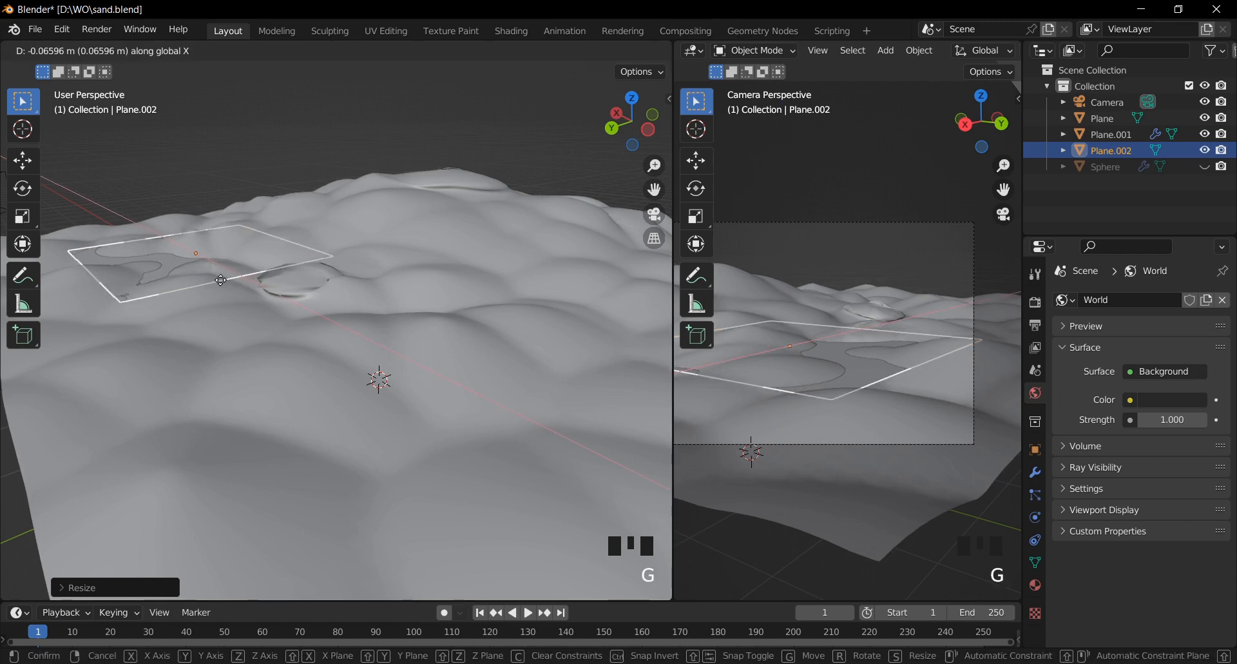
pyautogui.click(229, 279)
# Step: Move the enlarged plane along the Y and X axes so it forms a winding water surface between the dunes
pyautogui.press('g')
pyautogui.press('y')
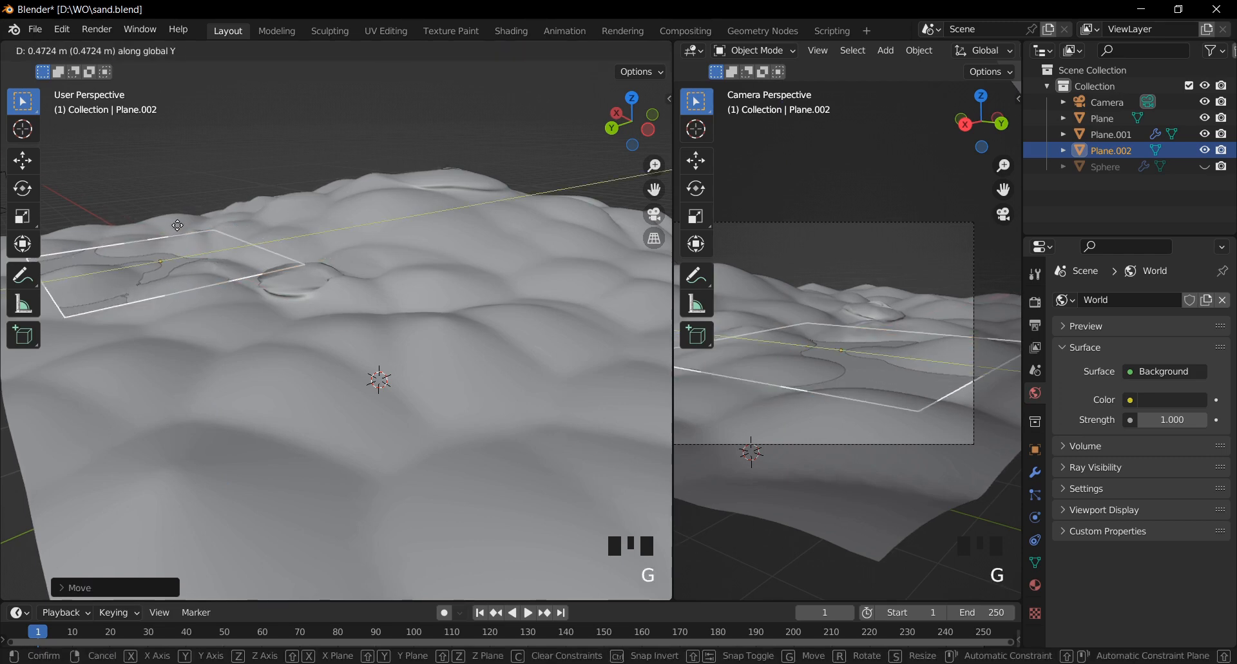
pyautogui.click(116, 179)
pyautogui.click(825, 379)
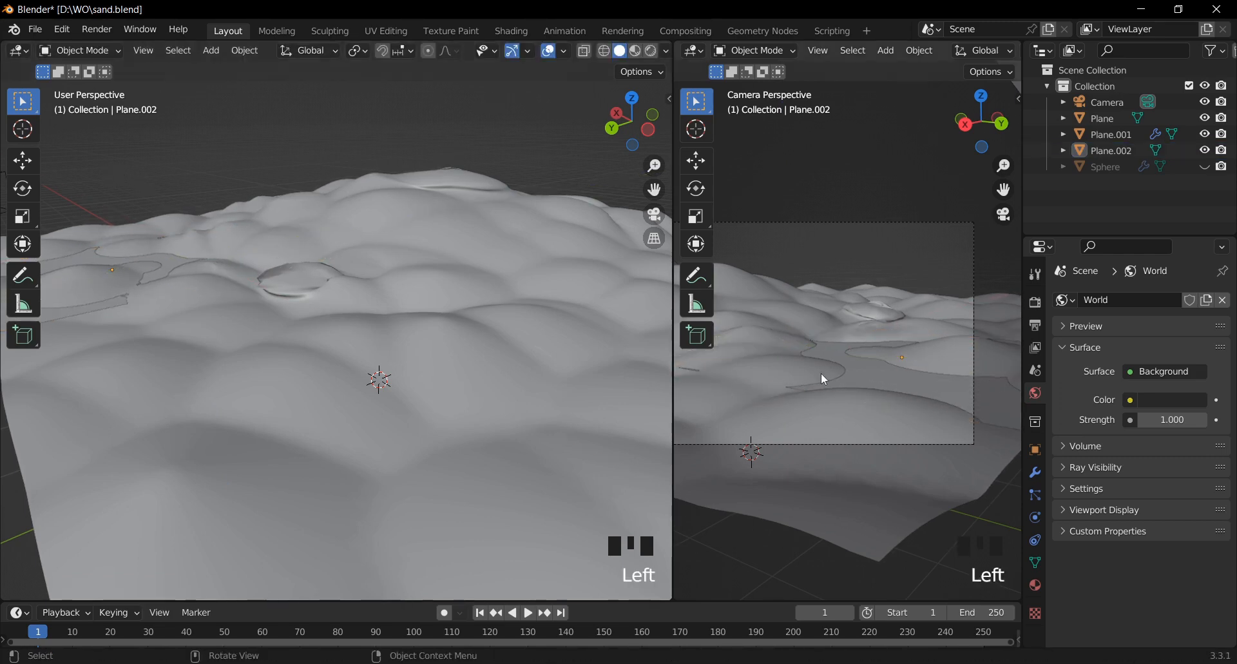
pyautogui.press('g')
pyautogui.press('x')
pyautogui.click(881, 367)
pyautogui.click(826, 150)
# Step: Move one edge of the water plane's mesh with smooth proportional editing, size about 3.8 m, to reshape the shoreline
pyautogui.moveTo(322, 291); pyautogui.dragTo(246, 340, button='middle')
pyautogui.keyDown('shift'); pyautogui.scroll(-3, 245, 335); pyautogui.keyUp('shift')
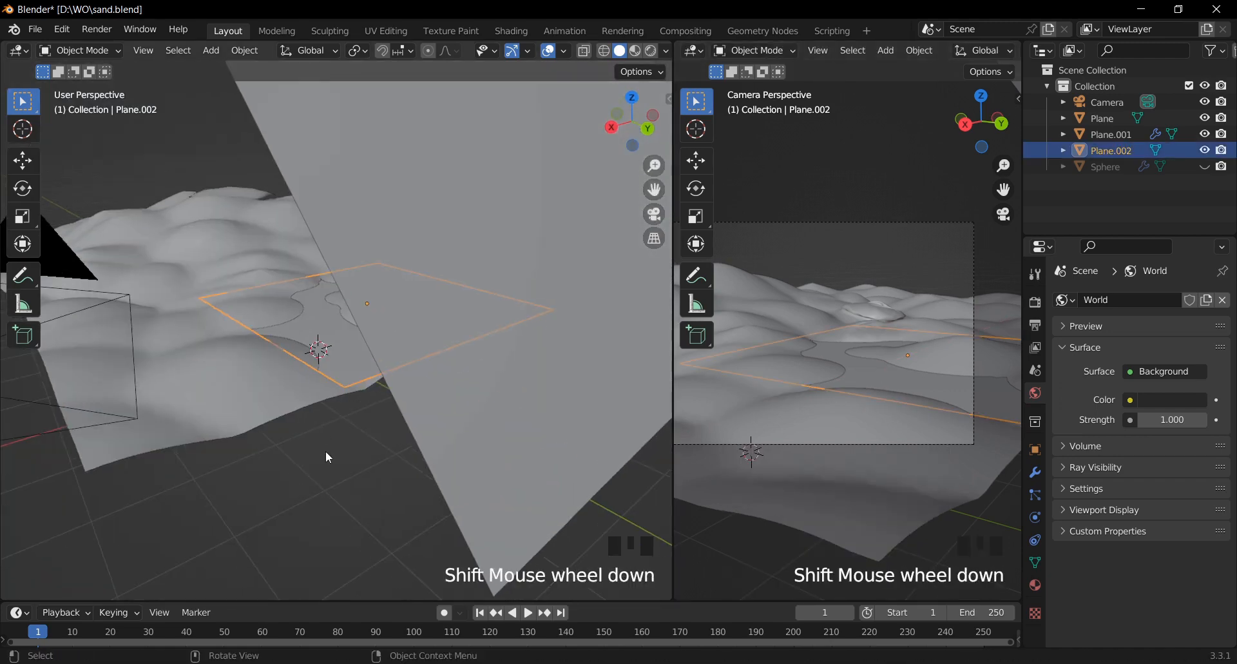
pyautogui.moveTo(326, 456); pyautogui.dragTo(224, 484, button='middle')
pyautogui.click(224, 484)
pyautogui.press('Tab')
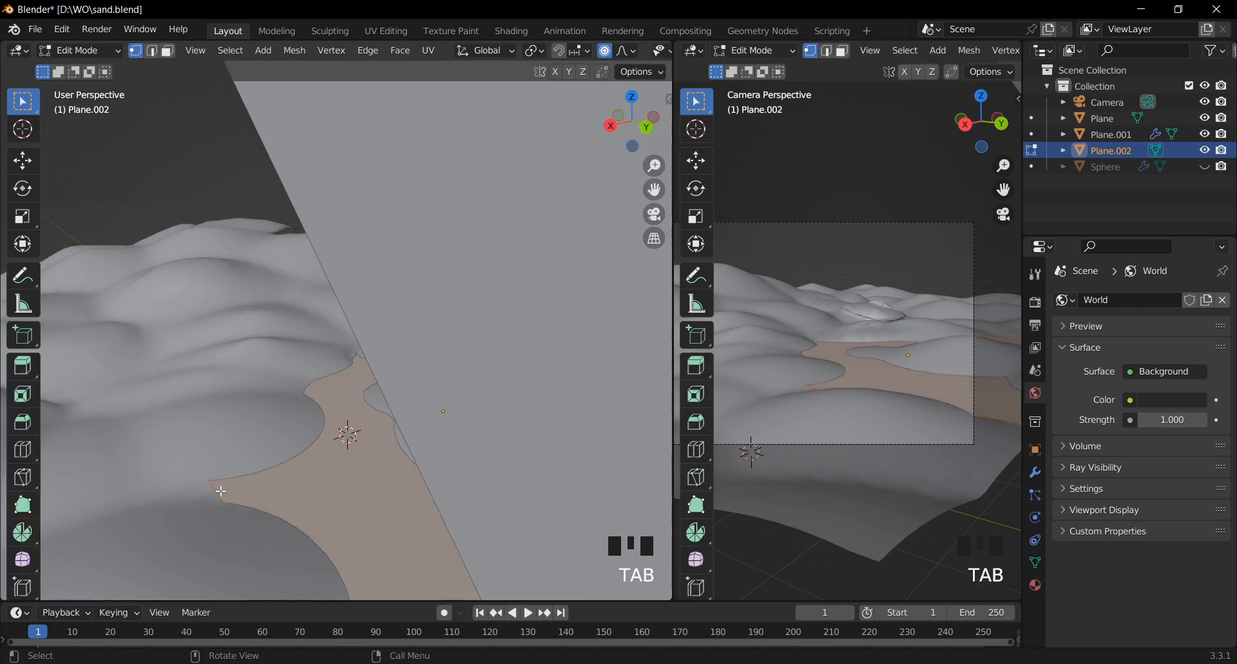
pyautogui.click(211, 485)
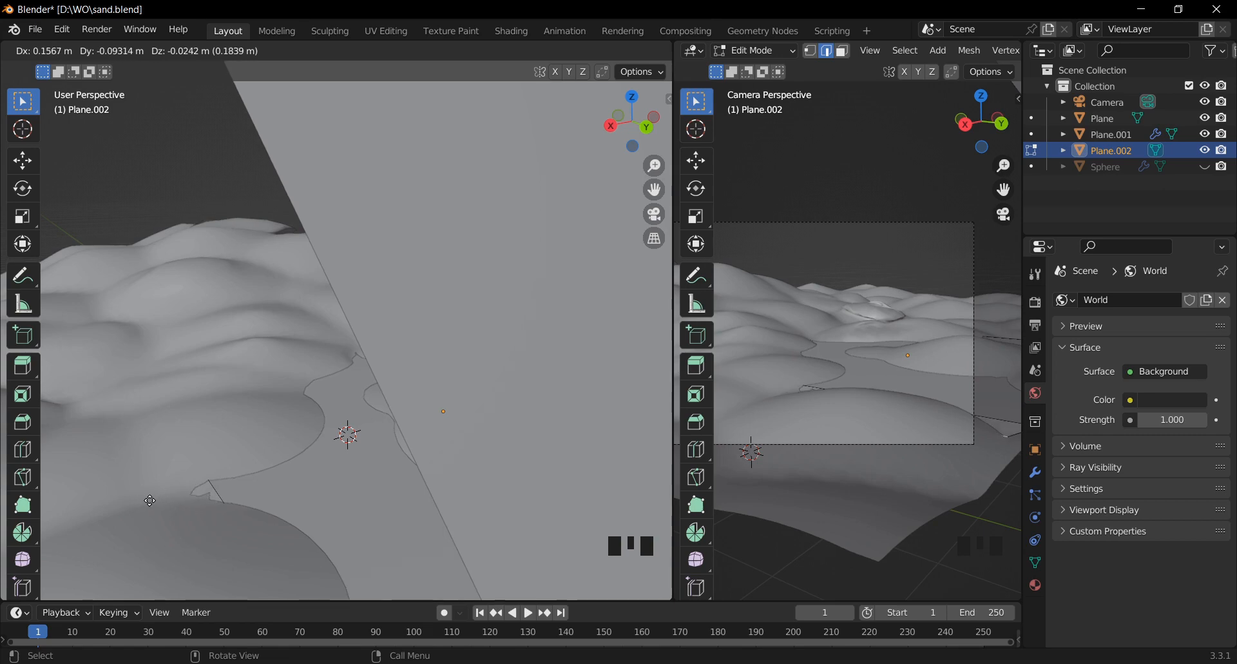
pyautogui.press('g')
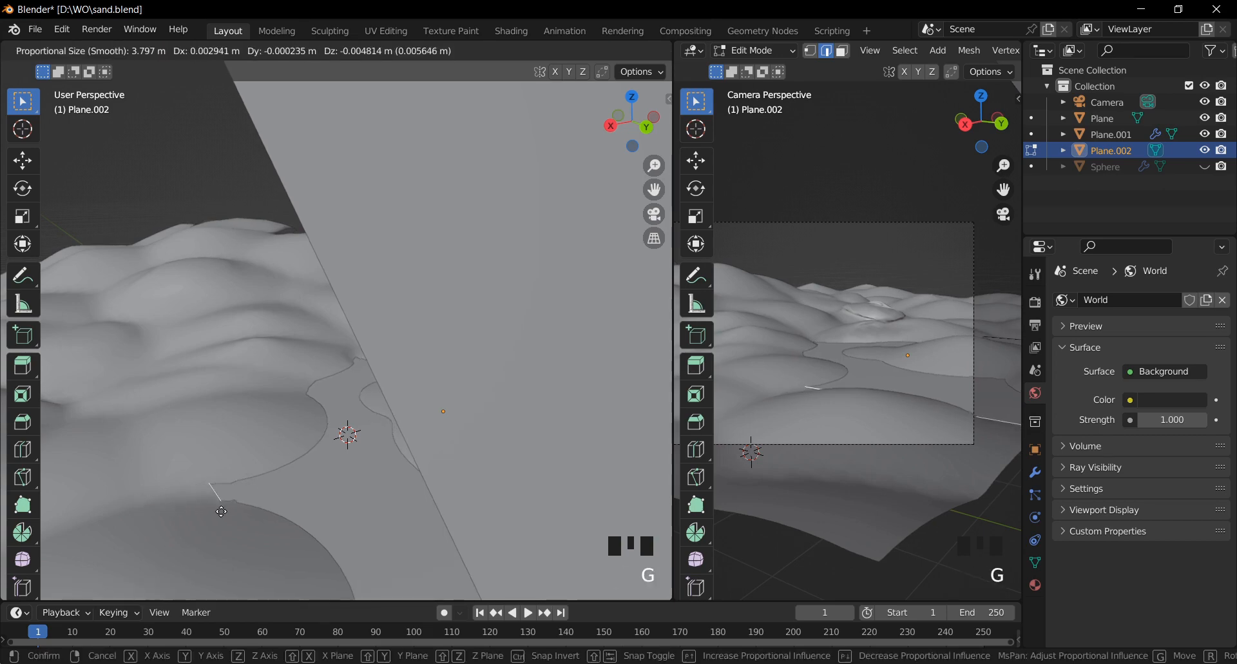
pyautogui.click(223, 516)
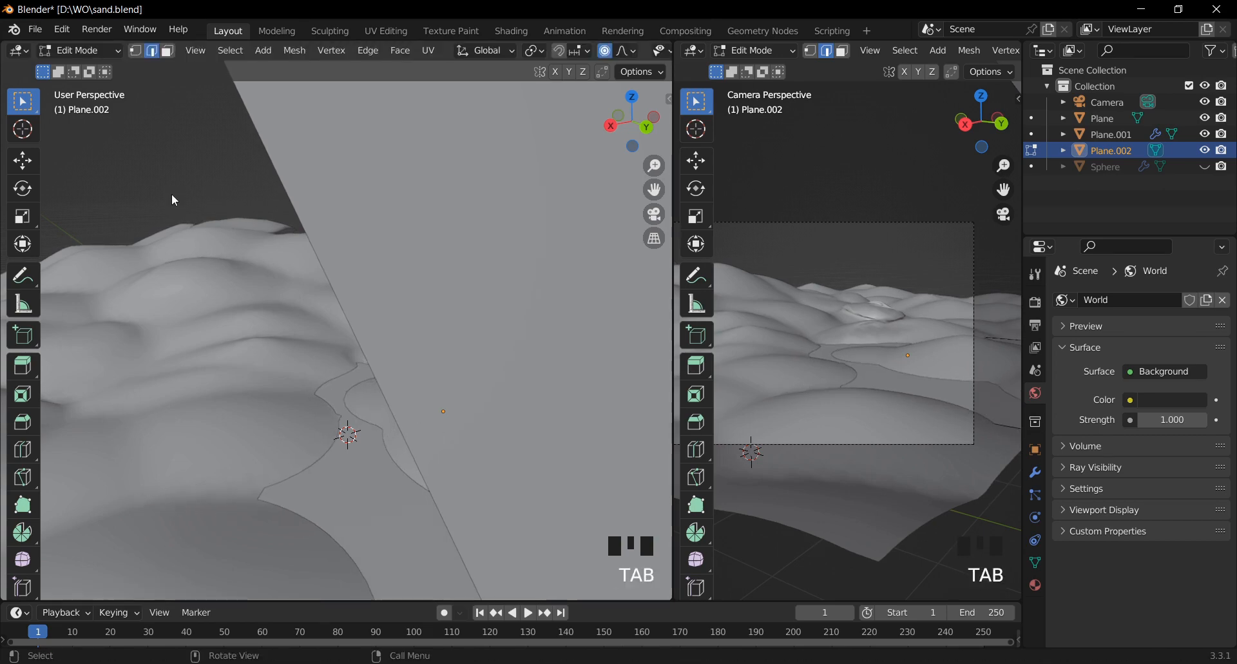
# Step: Look over the whole scene, return to the camera view and preview it with rendered shading
pyautogui.moveTo(850, 404); pyautogui.dragTo(829, 409, button='middle')
pyautogui.scroll(-2, 930, 148)
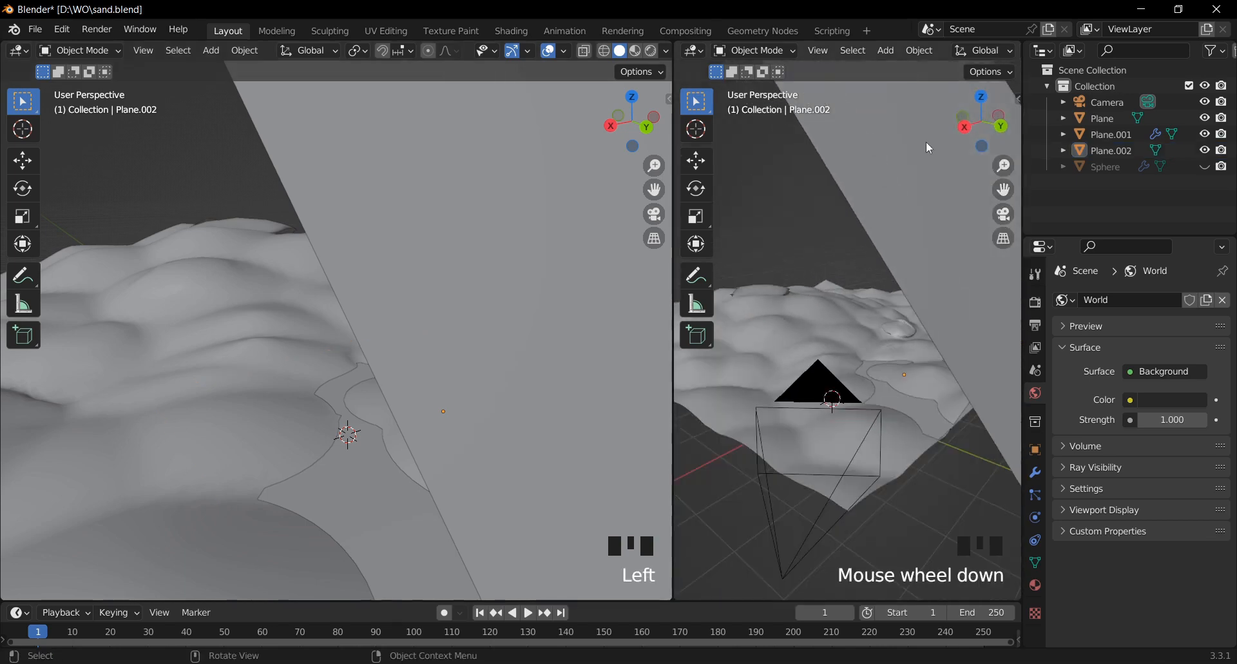
pyautogui.press('KP_0')
pyautogui.press('KP_0')
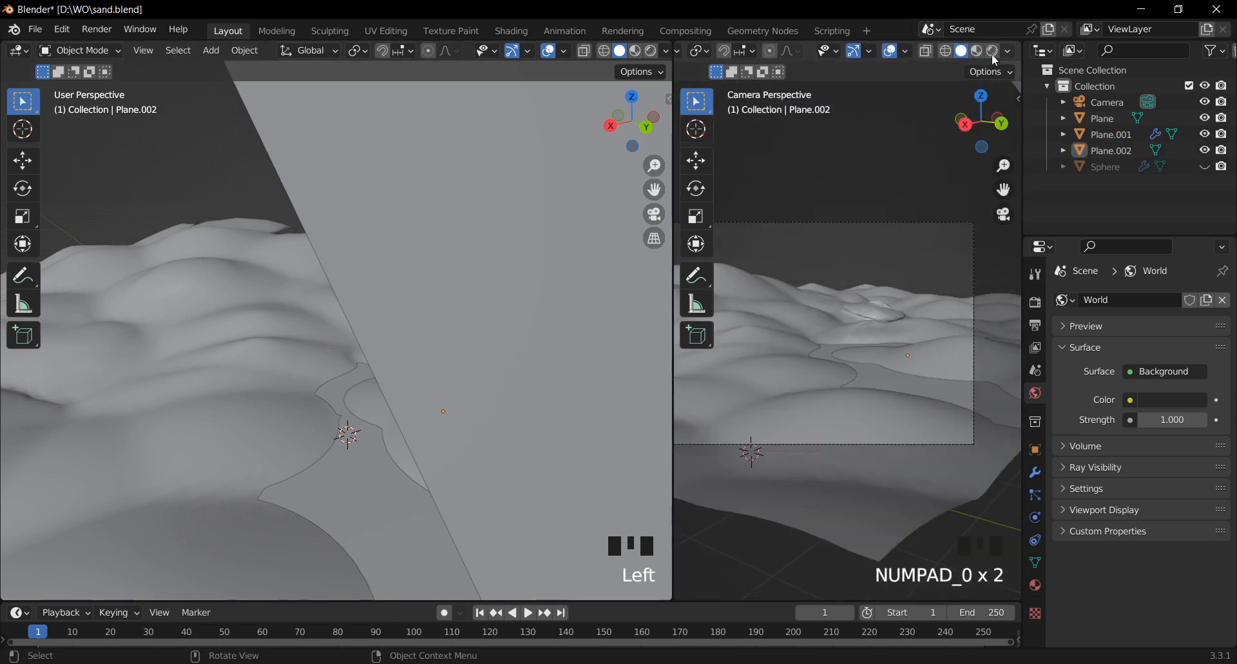
pyautogui.click(992, 51)
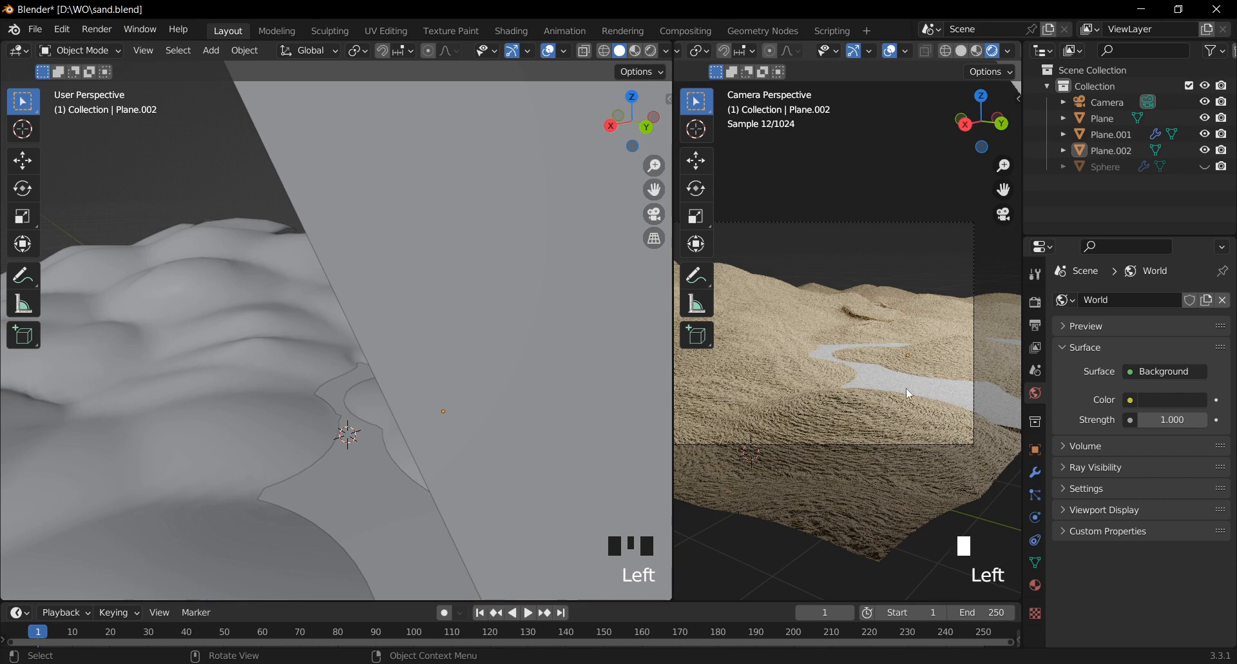
# Step: Give the water plane a new Principled BSDF material with metallic 1.0 and roughness about 0.083
pyautogui.click(1035, 584)
pyautogui.click(1188, 369)
pyautogui.scroll(-8, 1148, 455)
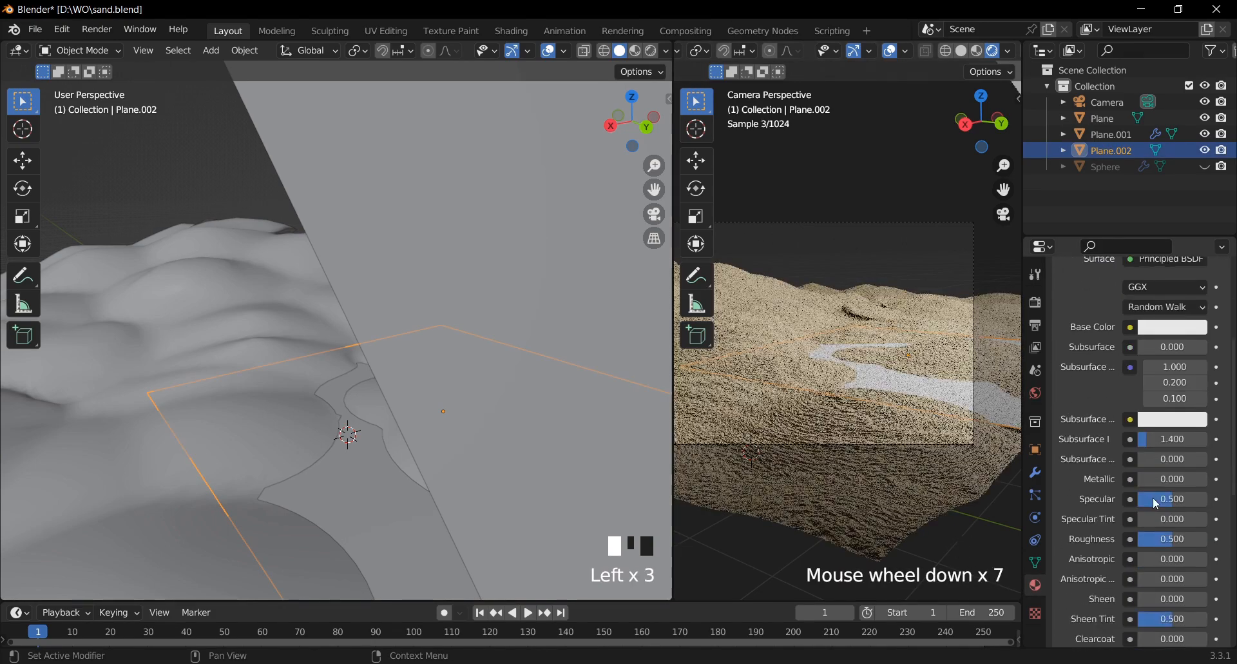
pyautogui.moveTo(1147, 455); pyautogui.dragTo(1137, 456)
pyautogui.moveTo(1182, 514); pyautogui.dragTo(1171, 513)
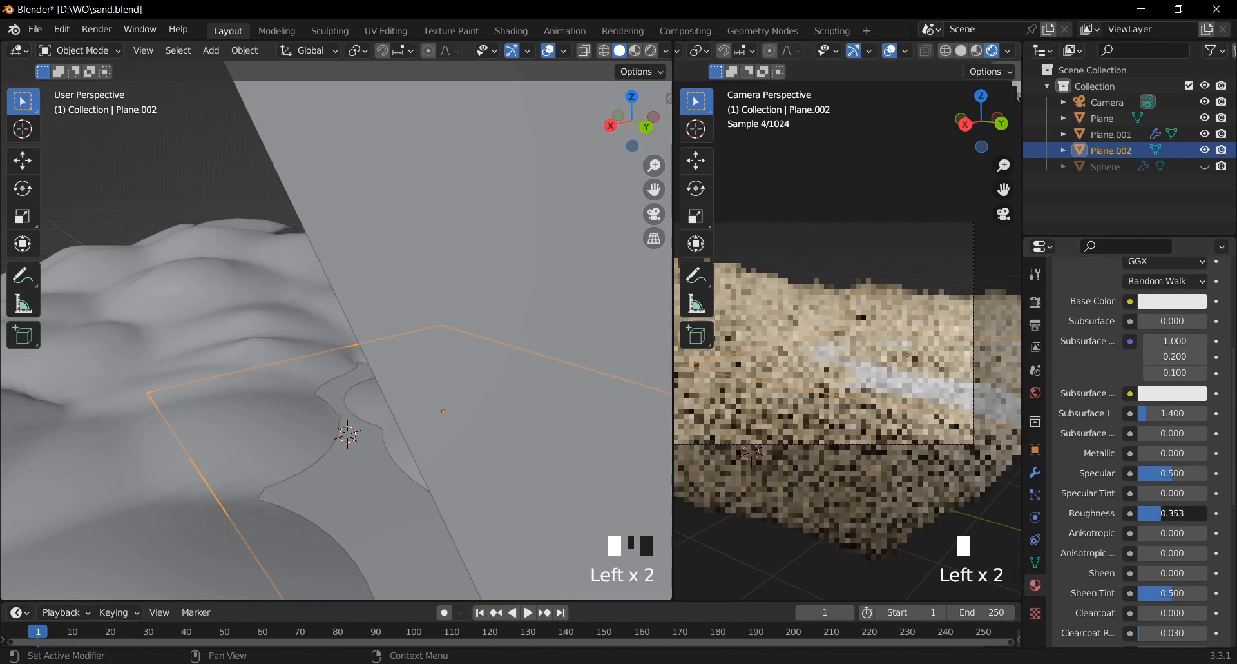
pyautogui.moveTo(1146, 453); pyautogui.dragTo(1206, 453)
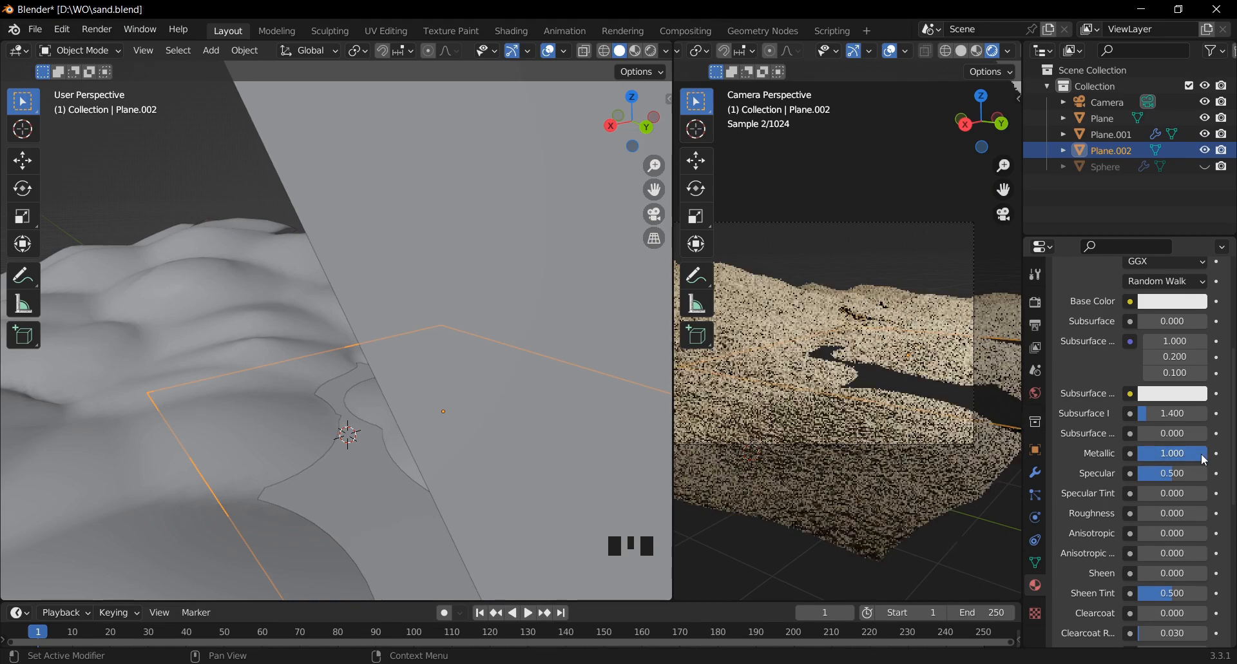
pyautogui.moveTo(1156, 517); pyautogui.dragTo(1162, 517)
# Step: Set the water material's metallic to about 0.9 and its roughness to 0, checking the surface up close
pyautogui.moveTo(895, 387); pyautogui.dragTo(872, 449, button='middle')
pyautogui.press('KP_0')
pyautogui.click(943, 393)
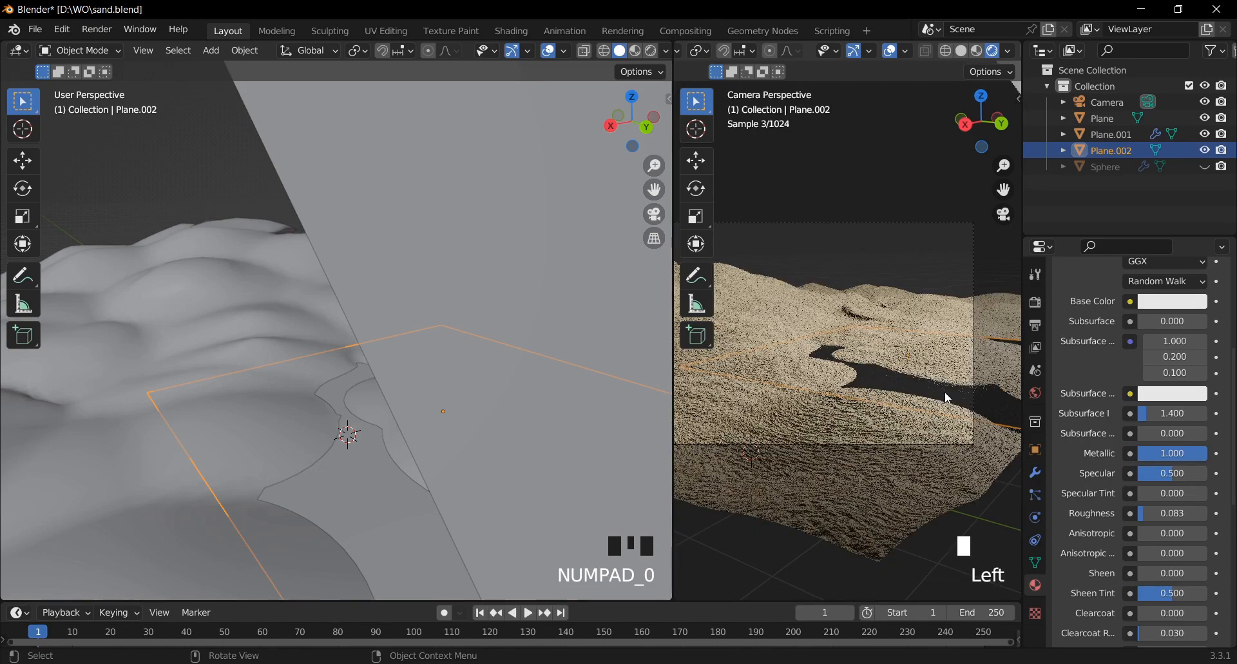
pyautogui.moveTo(1172, 455); pyautogui.dragTo(1166, 455)
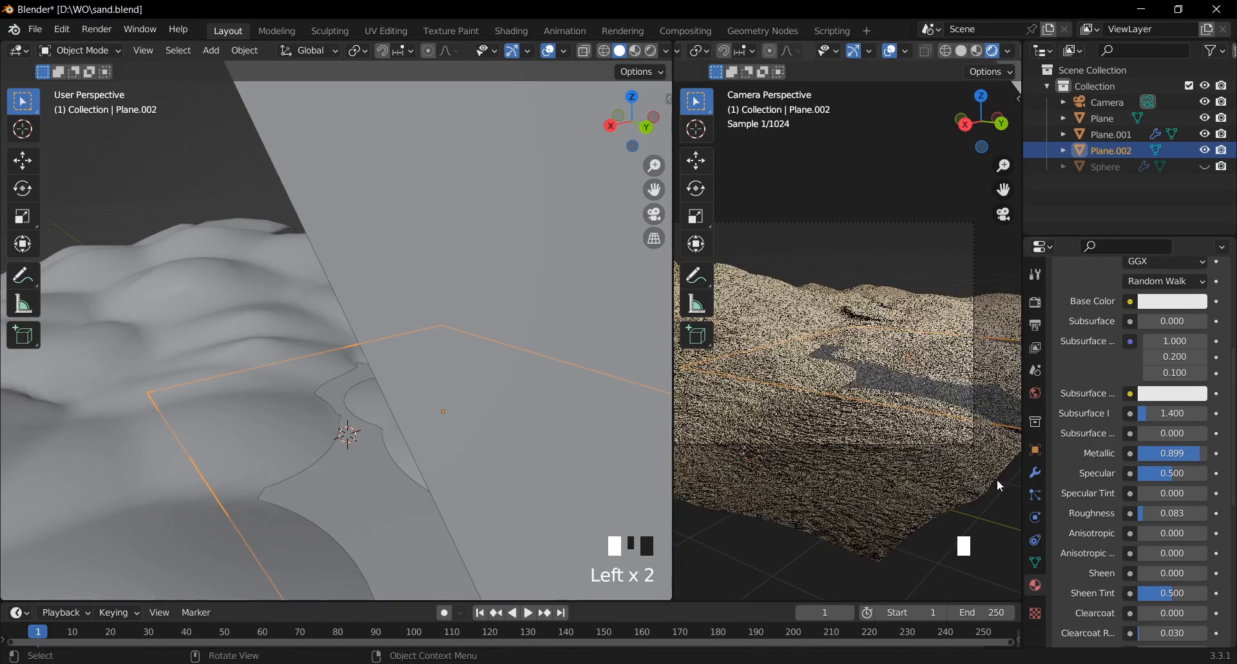
pyautogui.moveTo(997, 482); pyautogui.dragTo(873, 449, button='middle')
pyautogui.scroll(3, 976, 532)
pyautogui.moveTo(1165, 513); pyautogui.dragTo(1154, 513)
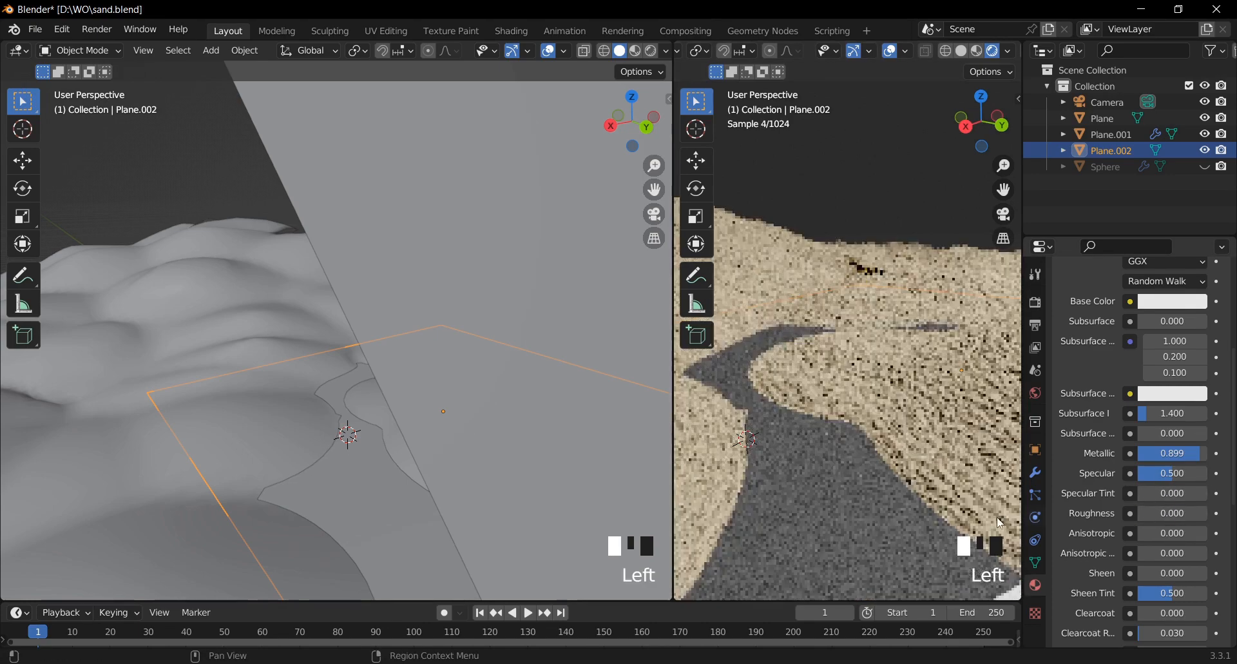
pyautogui.scroll(-2, 904, 414)
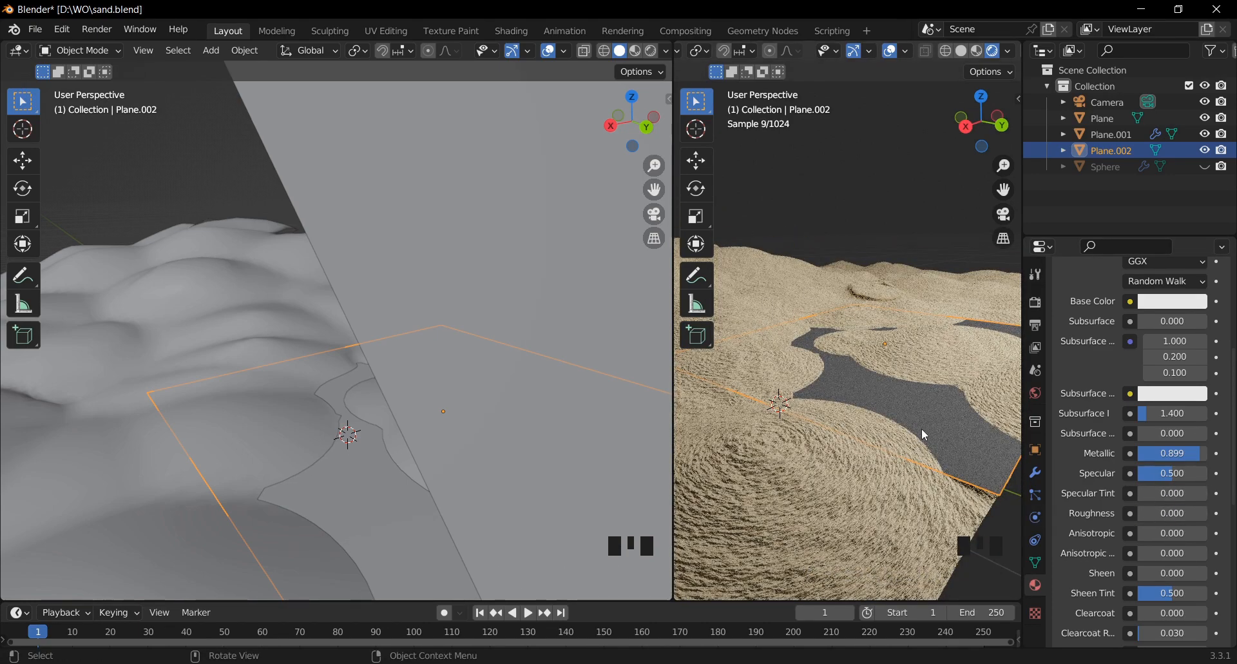
# Step: Add a Displace modifier with a new texture to the water plane
pyautogui.rightClick(922, 415)
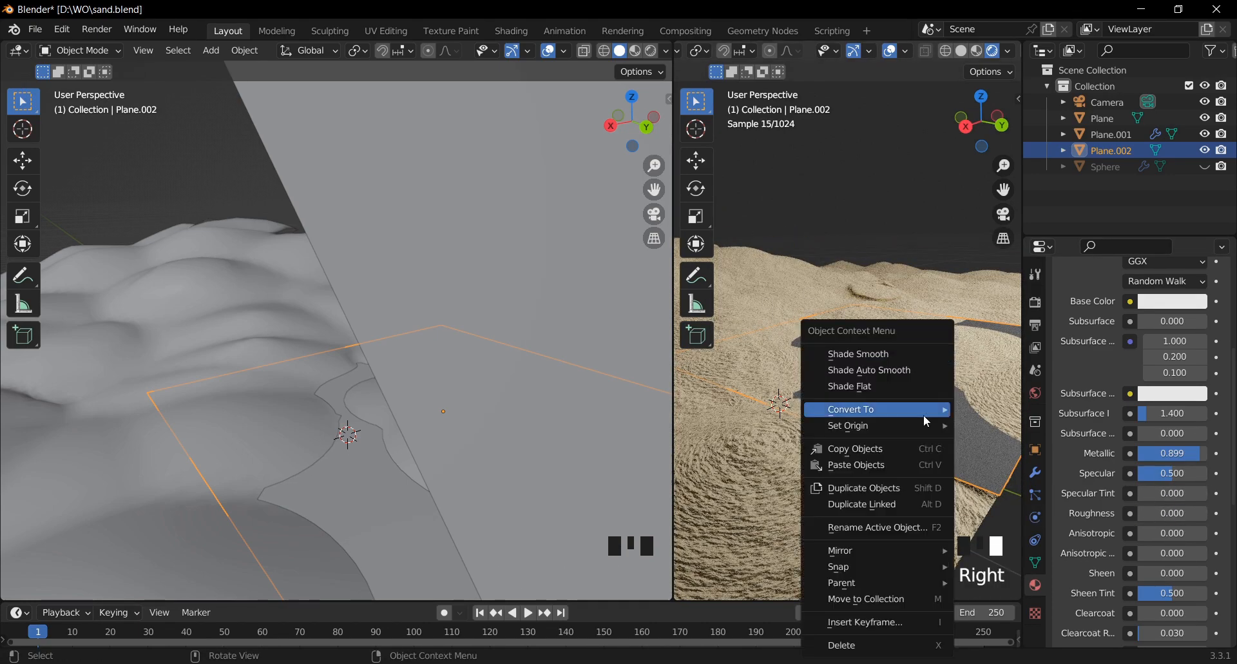
pyautogui.doubleClick(1035, 472)
pyautogui.click(1153, 310)
pyautogui.moveTo(606, 438); pyautogui.dragTo(411, 403, button='middle')
pyautogui.press('KP_0')
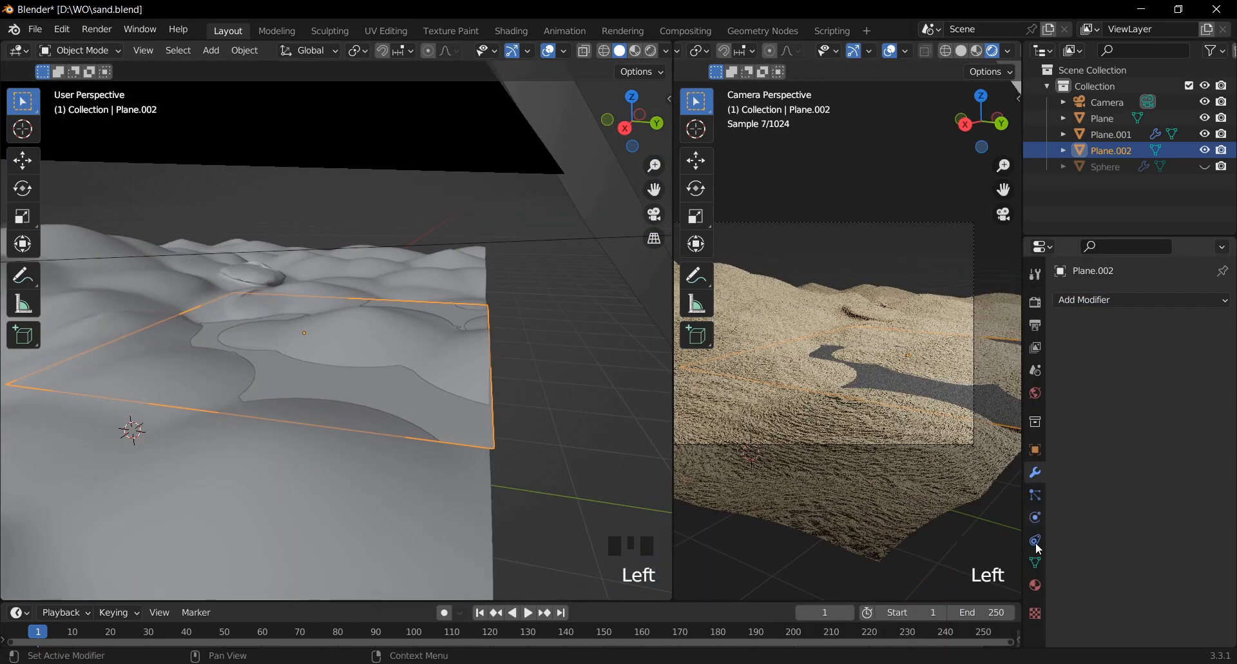
pyautogui.click(1140, 299)
pyautogui.click(1068, 393)
pyautogui.click(1185, 351)
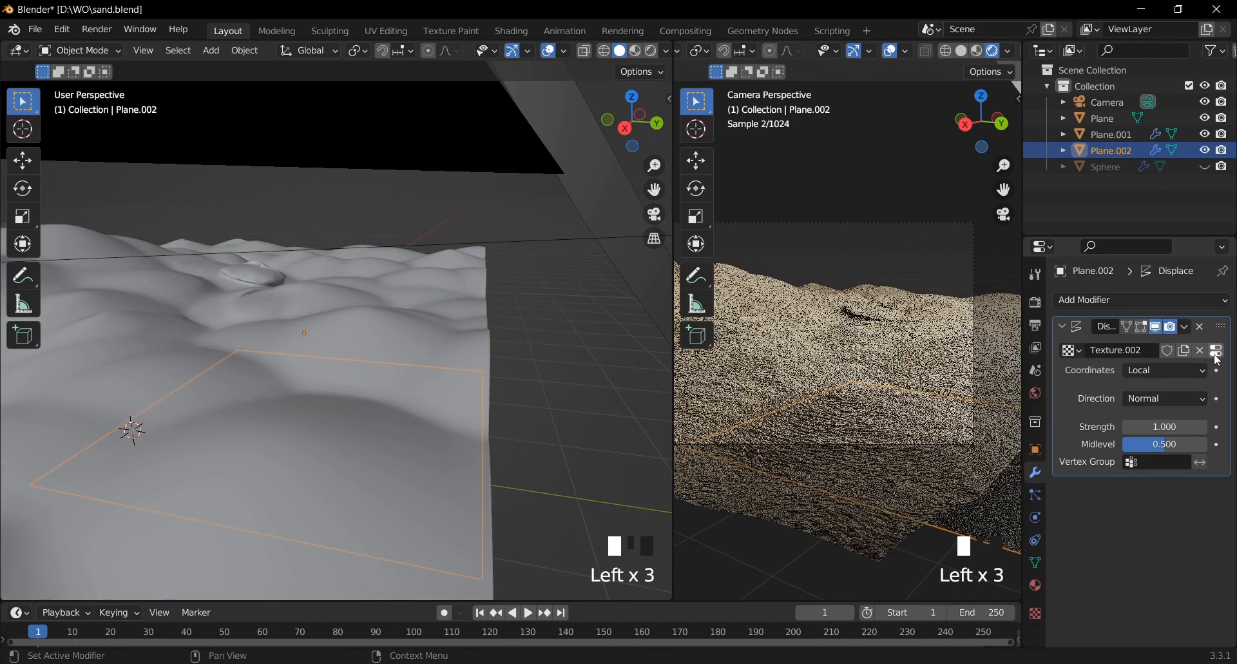
# Step: Set the water plane's displacement texture type to Voronoi after trying Noise
pyautogui.click(1215, 354)
pyautogui.click(1125, 347)
pyautogui.click(1138, 500)
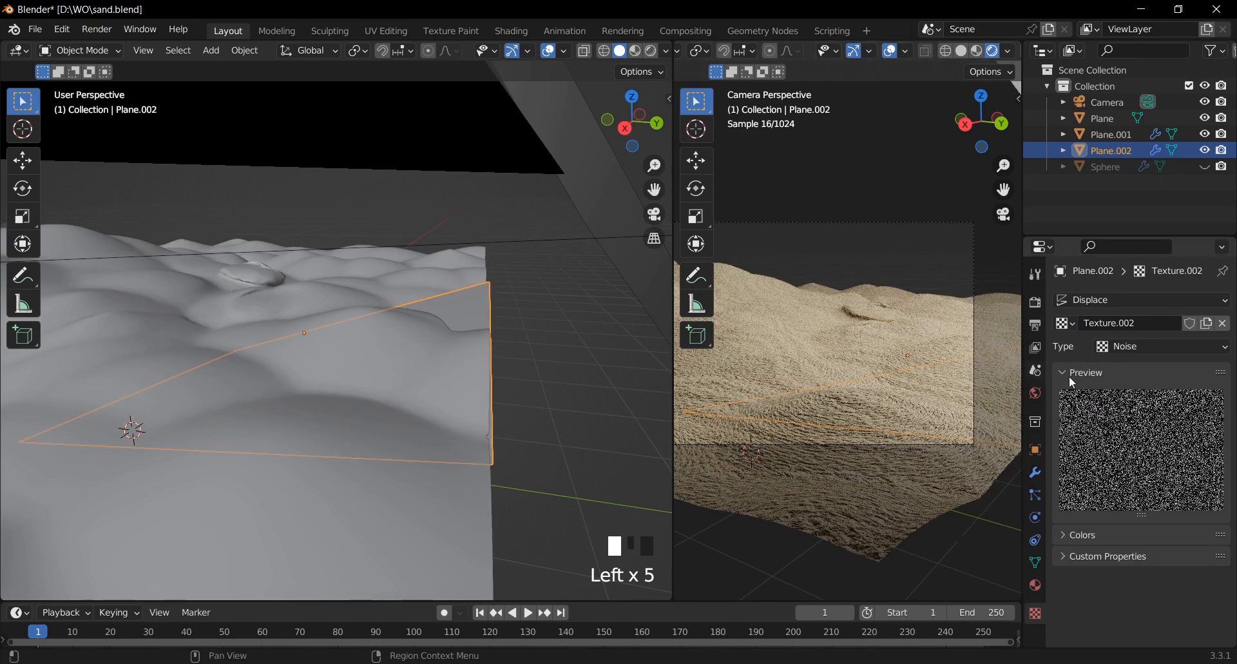
pyautogui.rightClick(474, 352)
pyautogui.click(1128, 347)
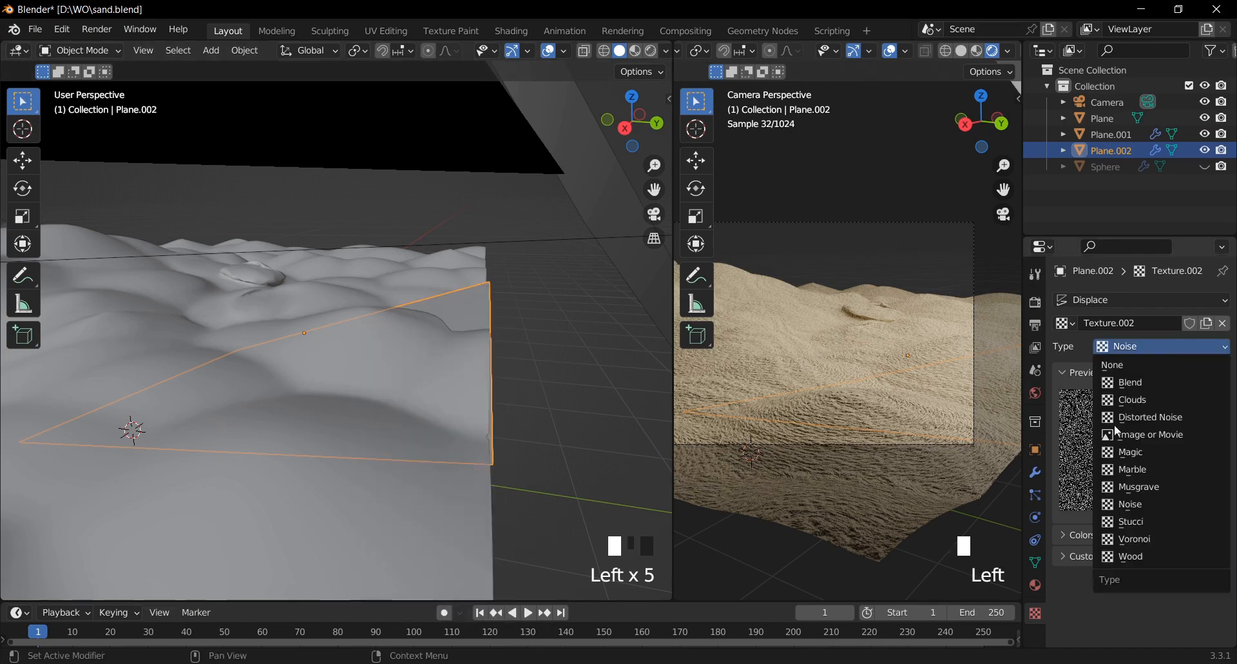
pyautogui.click(1137, 543)
# Step: Subdivide the water plane's mesh with 50 cuts and return to Object Mode
pyautogui.rightClick(341, 333)
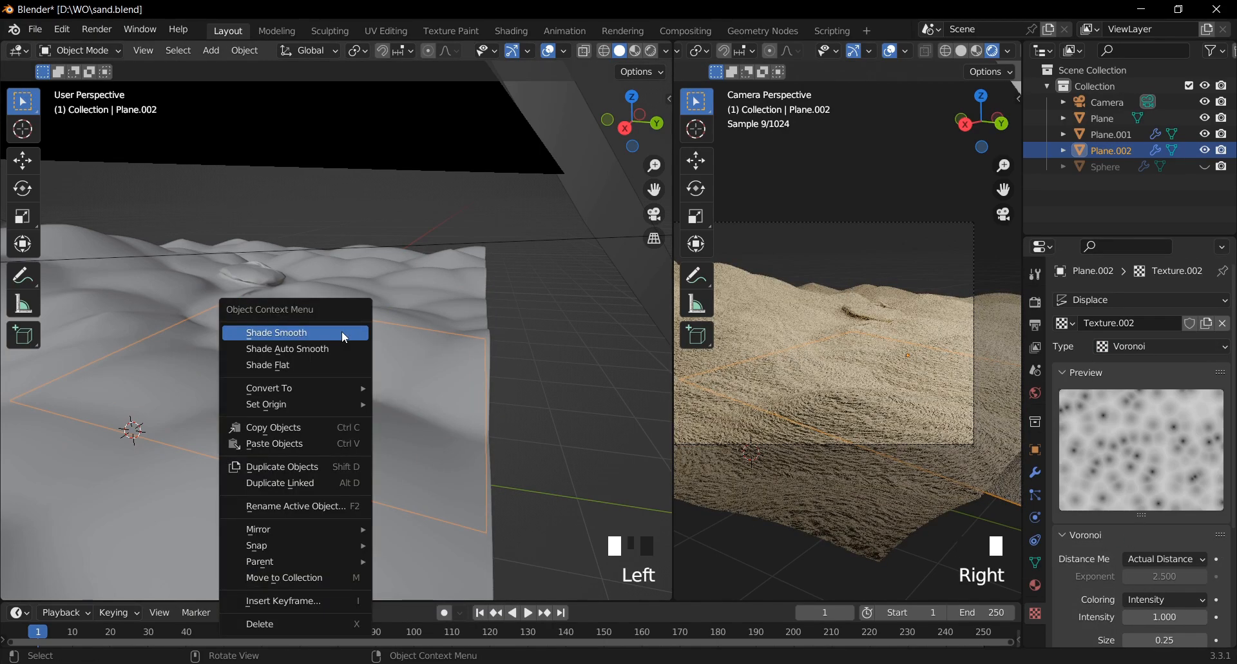
pyautogui.press('Tab')
pyautogui.rightClick(309, 181)
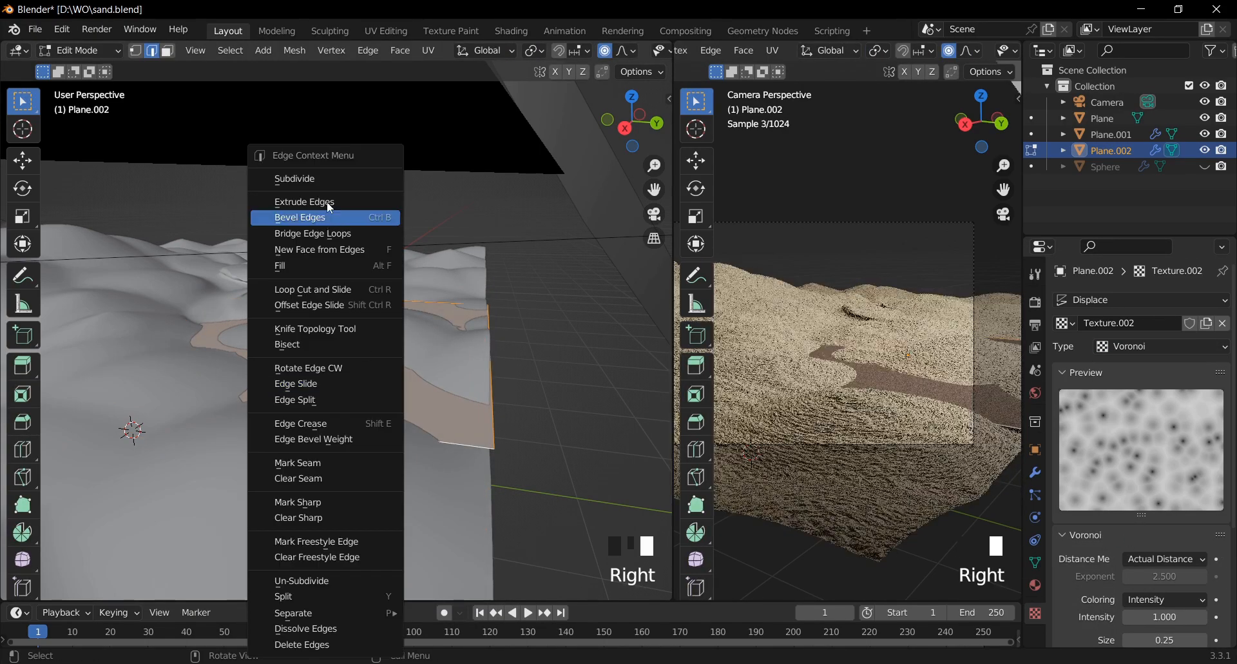
pyautogui.click(302, 181)
pyautogui.click(83, 589)
pyautogui.click(222, 475)
pyautogui.write('50')
pyautogui.press('Return')
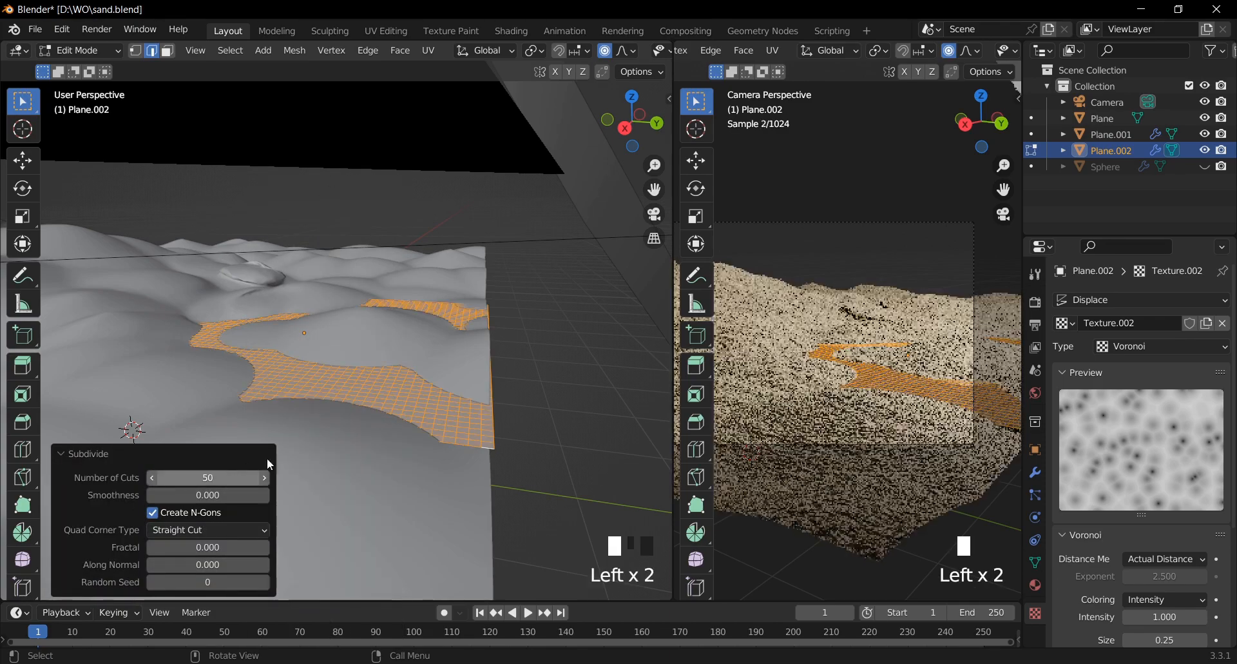
pyautogui.click(558, 425)
pyautogui.press('Tab')
# Step: Reduce the Voronoi texture's intensity to 0.11 and raise the water plane about 0.55 m along Z
pyautogui.moveTo(1164, 617)
pyautogui.mouseDown()
pyautogui.moveTo(1124, 616)
pyautogui.moveTo(1171, 617)
pyautogui.mouseUp()
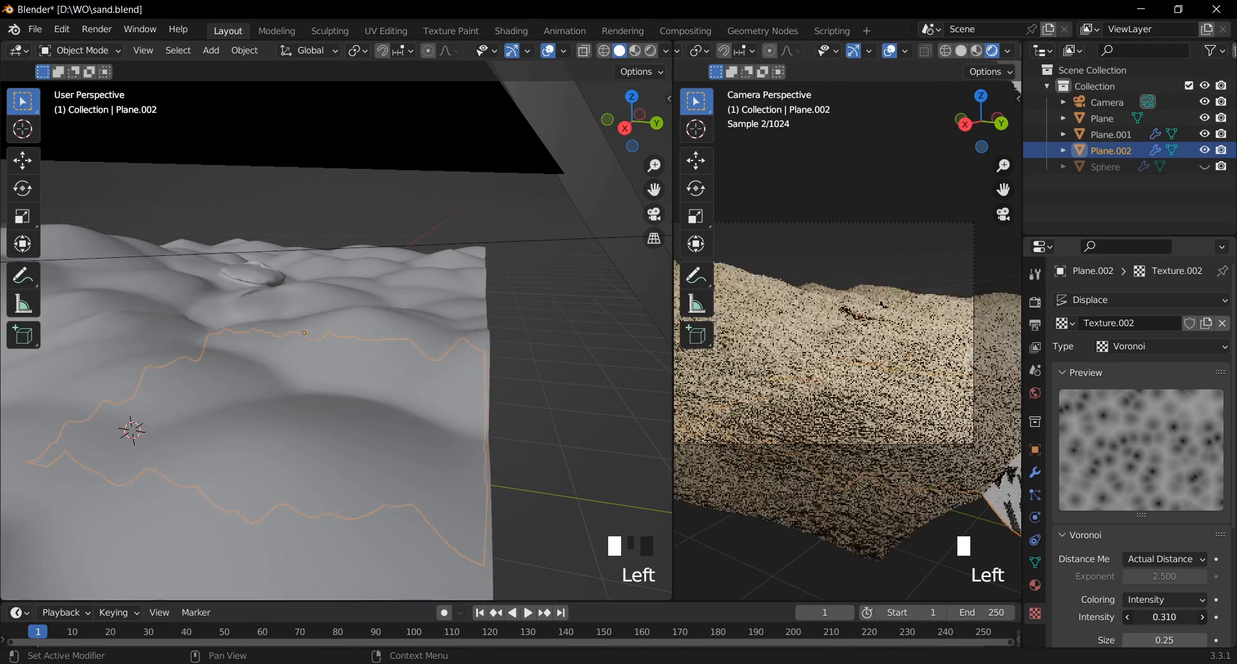
pyautogui.press('g')
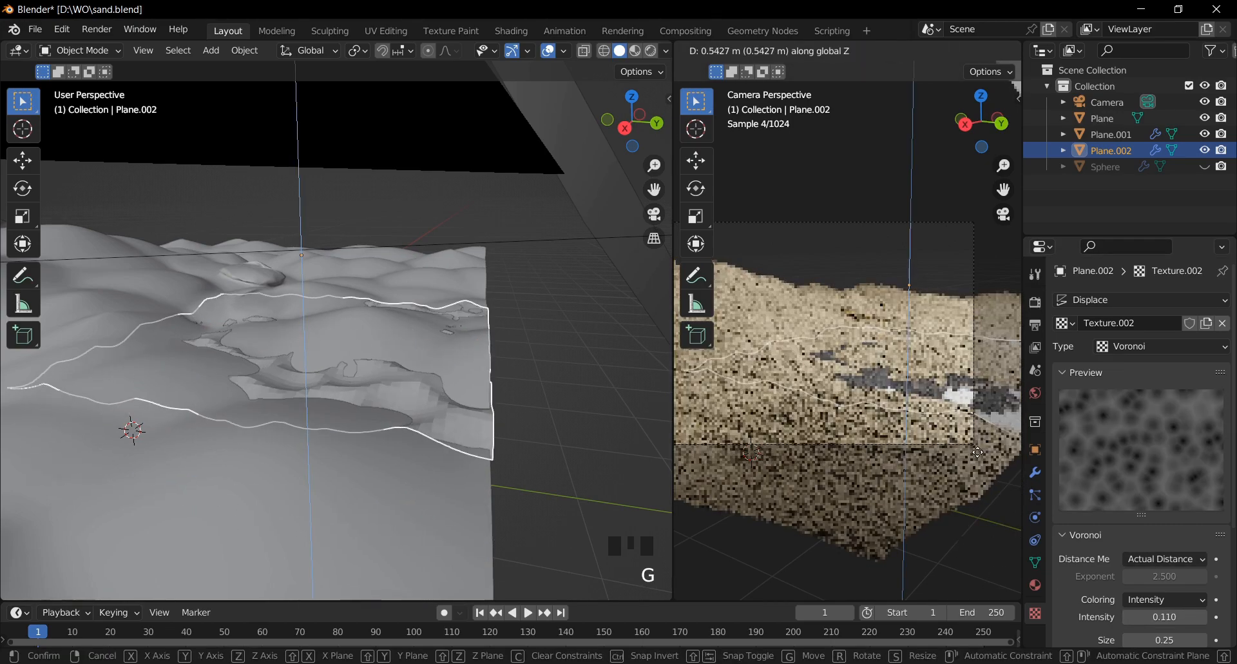
pyautogui.press('z')
pyautogui.click(978, 450)
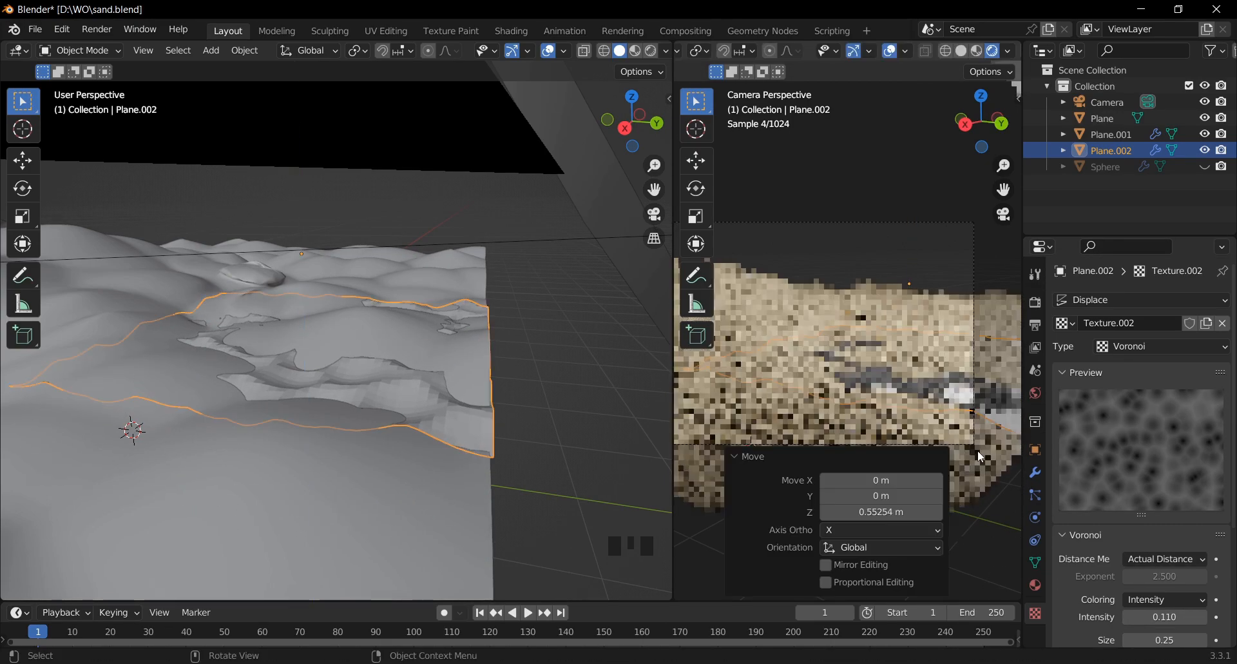
# Step: Raise the water plane about 0.08 m more along Z and set the Voronoi intensity to 0.05
pyautogui.click(1126, 618)
pyautogui.click(1127, 618)
pyautogui.press('g')
pyautogui.press('z')
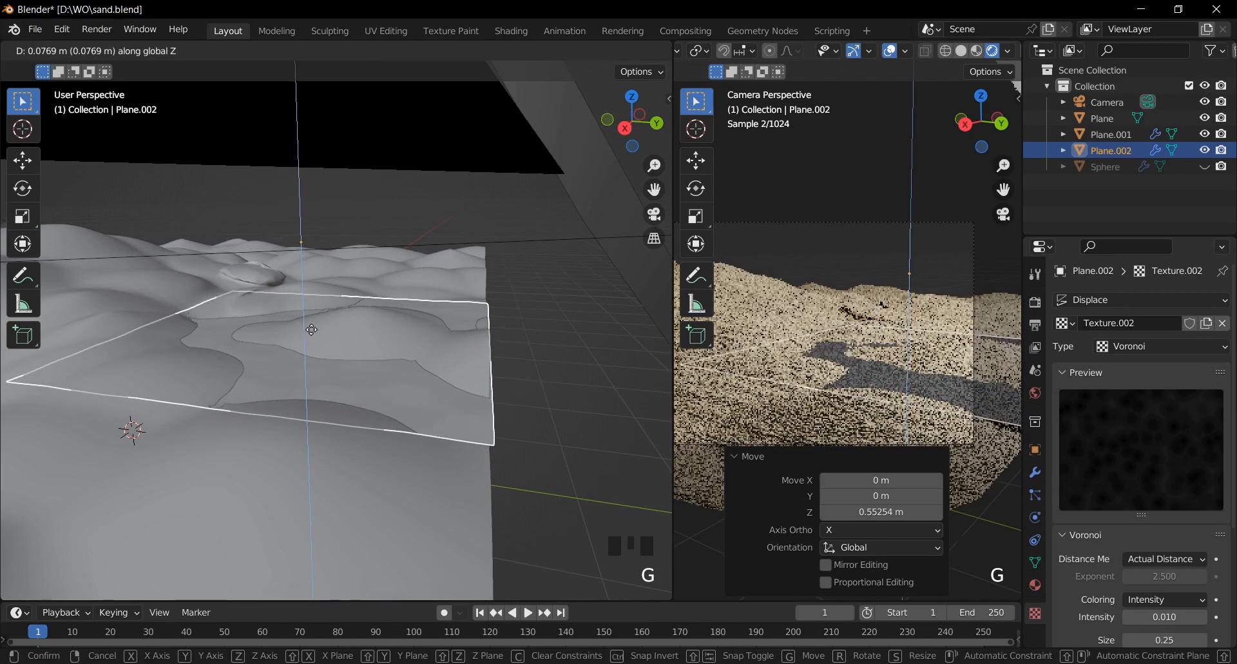
pyautogui.click(310, 329)
pyautogui.click(1160, 617)
pyautogui.write('0.05')
pyautogui.press('Return')
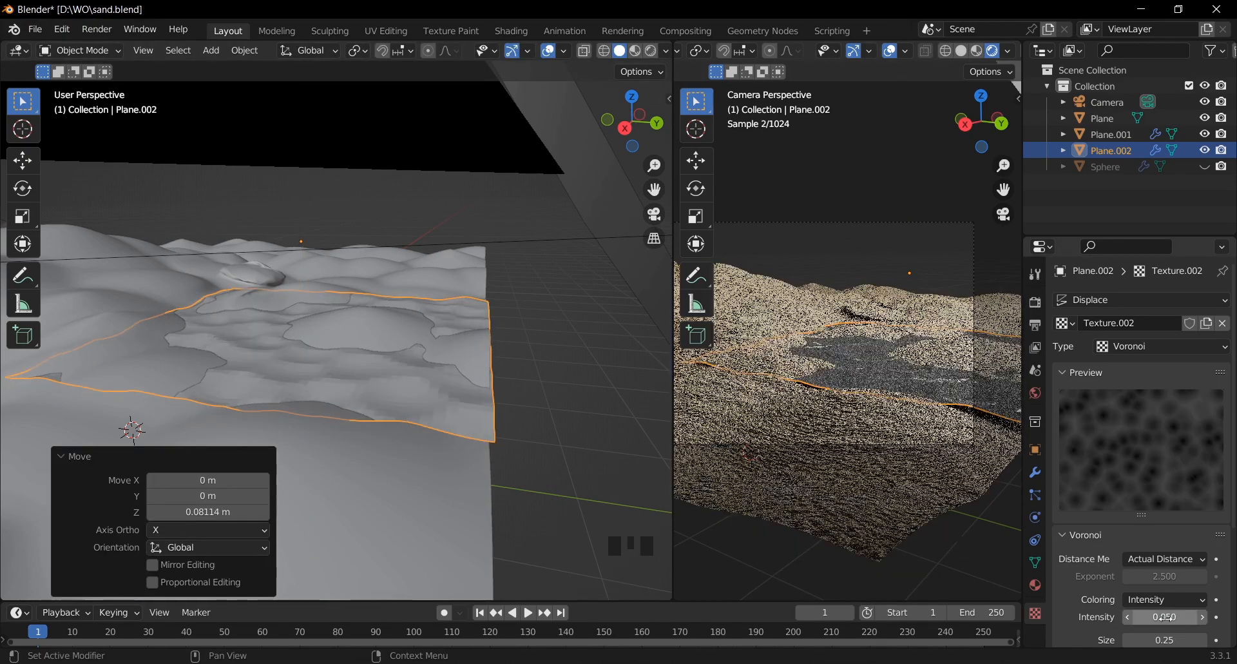
pyautogui.click(563, 350)
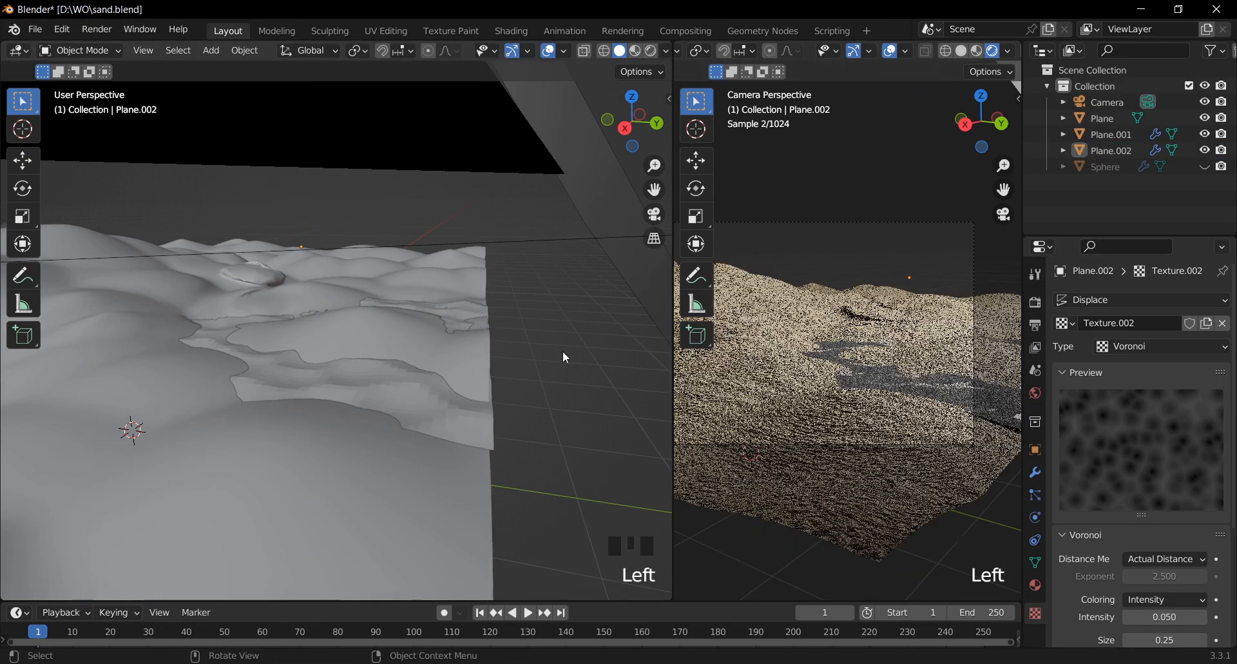
# Step: Raise the light-emitting plane about 0.44 m along Z and rotate it about -60° in the view
pyautogui.click(605, 192)
pyautogui.press('g')
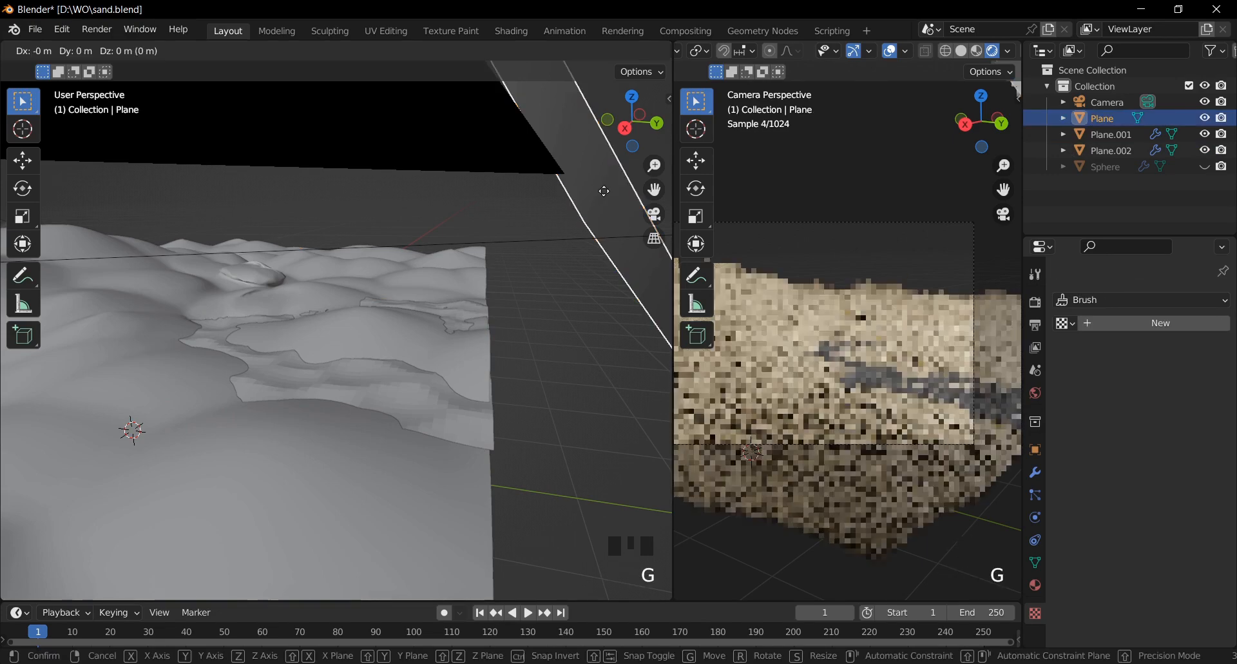
pyautogui.press('z')
pyautogui.click(607, 121)
pyautogui.press('r')
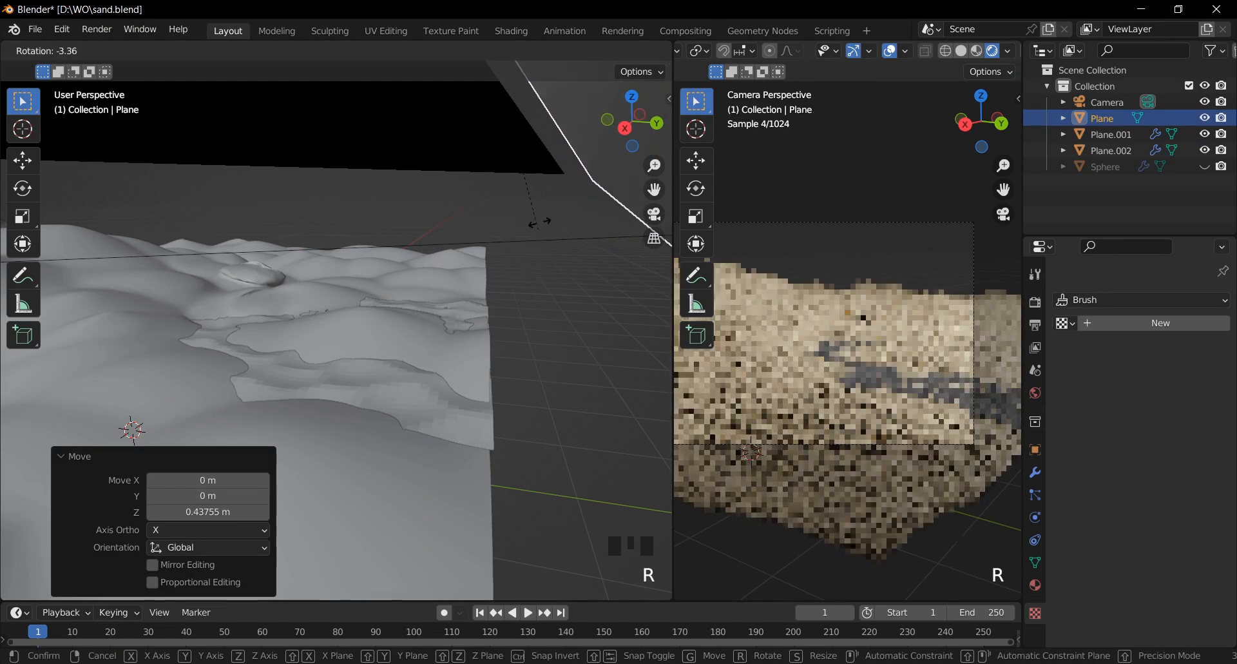
pyautogui.click(634, 502)
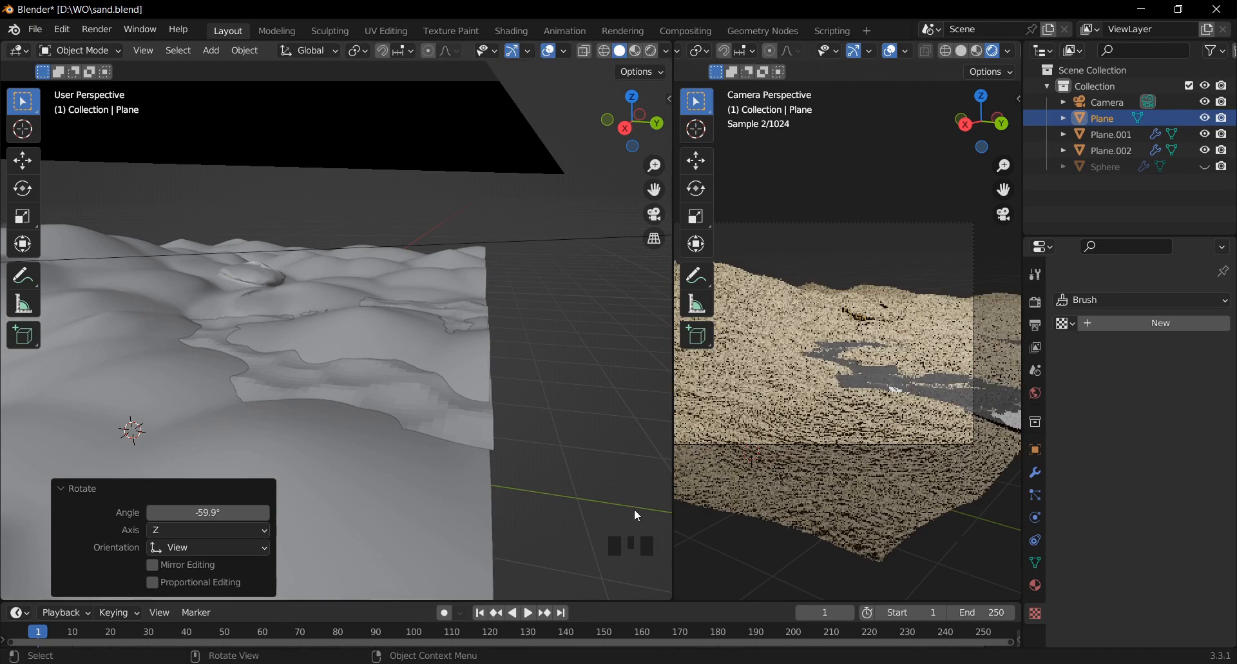
# Step: Shade the light-emitting plane smooth and give it a Subdivision Surface modifier with viewport level 2
pyautogui.rightClick(458, 355)
pyautogui.click(457, 354)
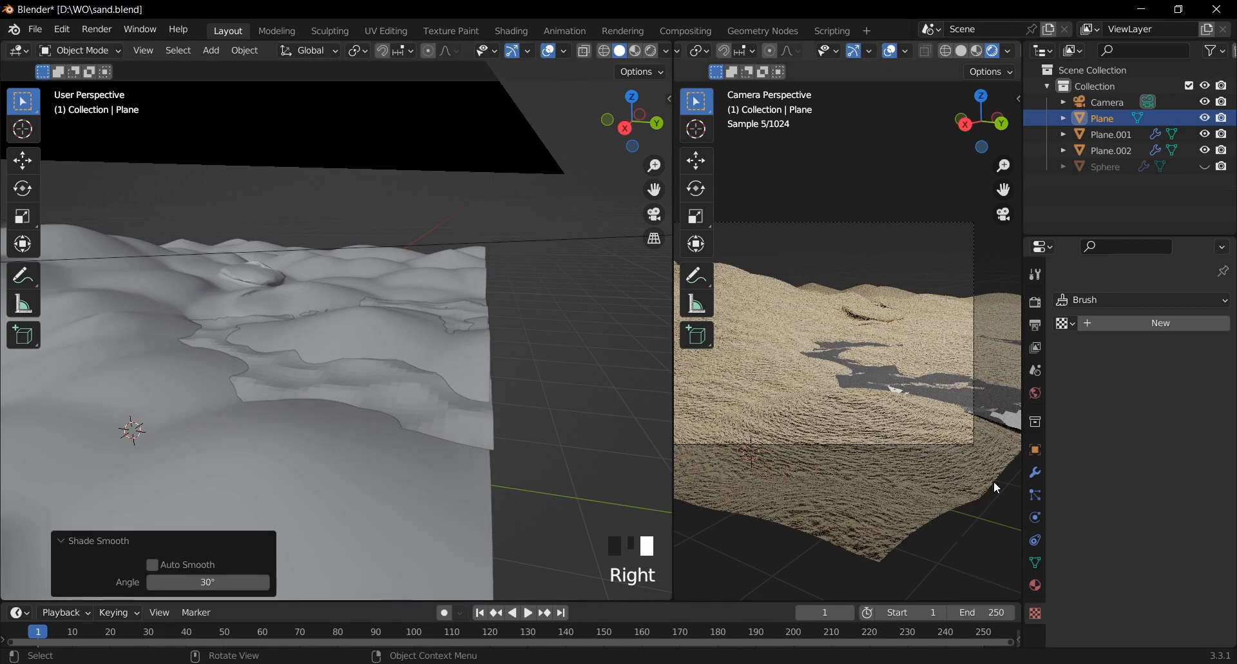
pyautogui.click(1035, 472)
pyautogui.click(1108, 300)
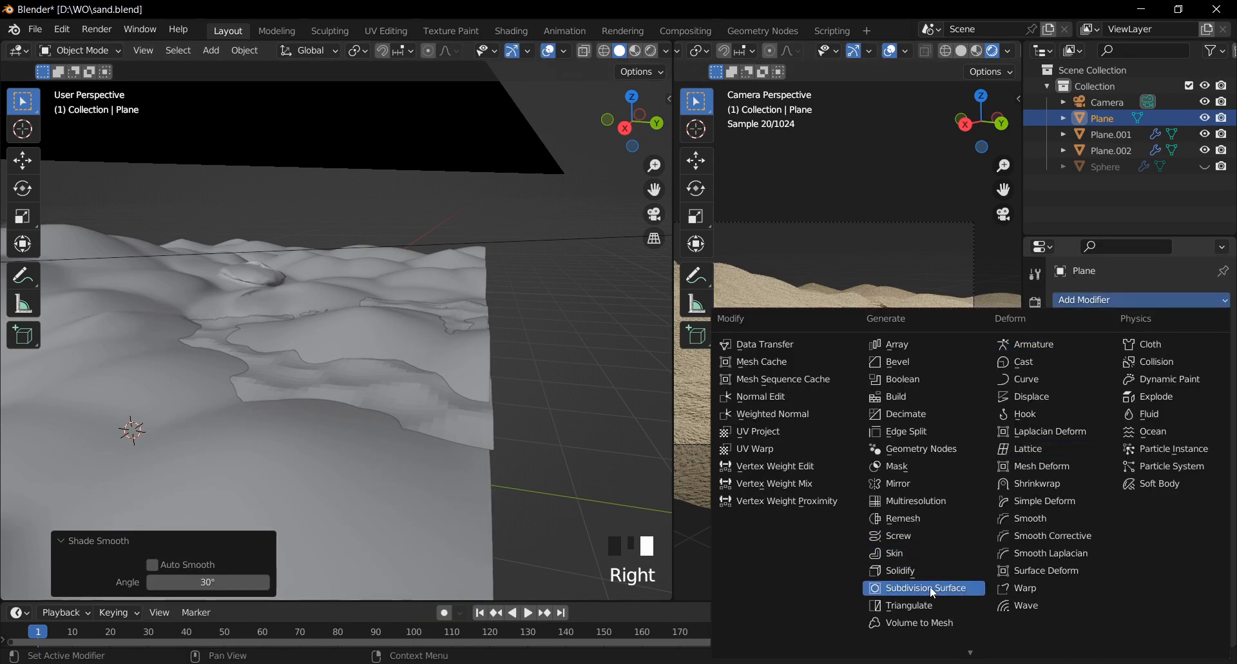
pyautogui.click(960, 588)
pyautogui.click(1203, 371)
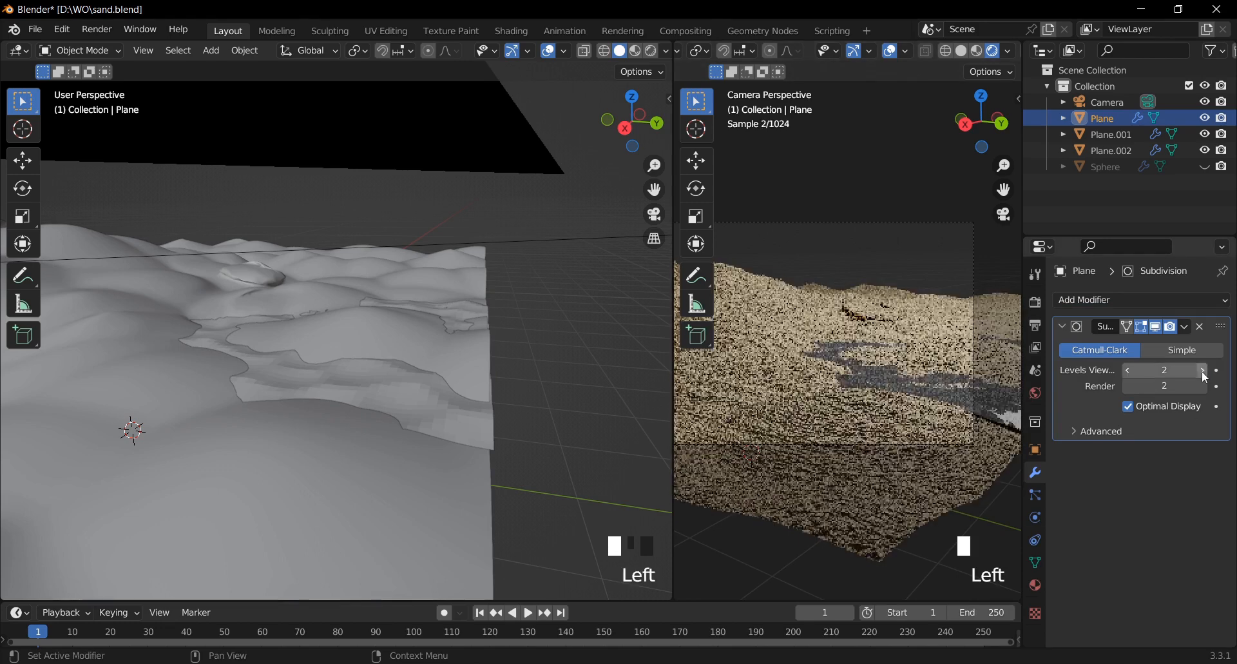
# Step: Add a Subdivision Surface modifier to the water plane and set its viewport level to 2
pyautogui.click(446, 407)
pyautogui.click(392, 444)
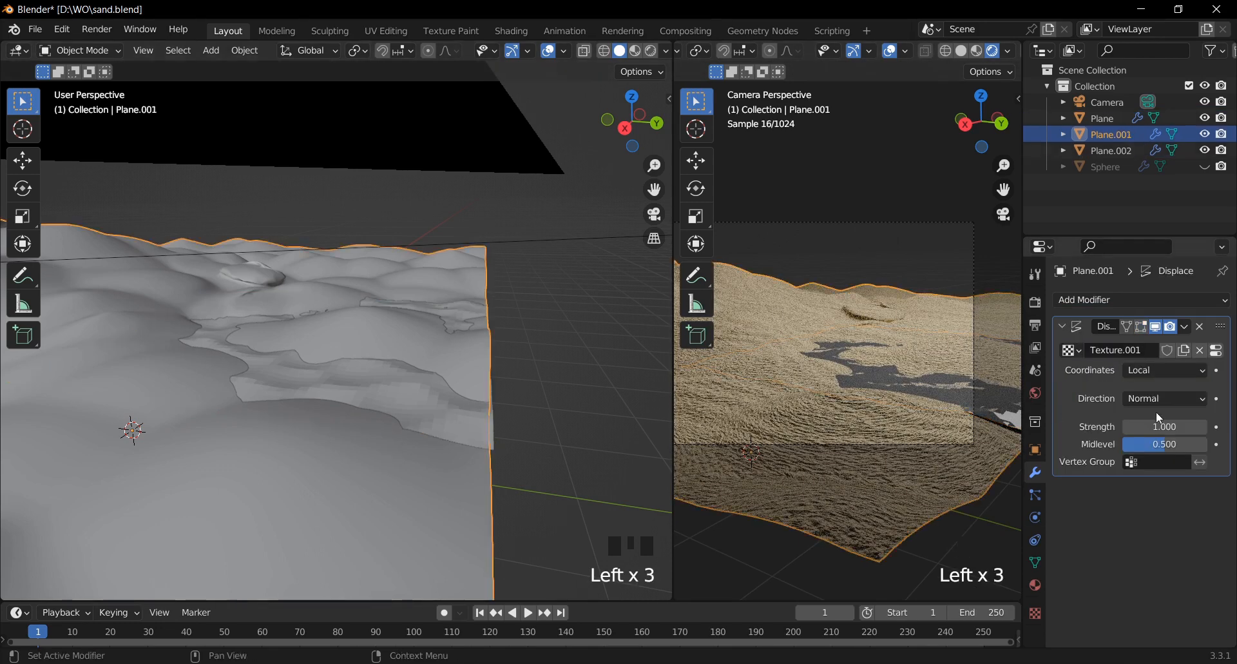
pyautogui.click(430, 409)
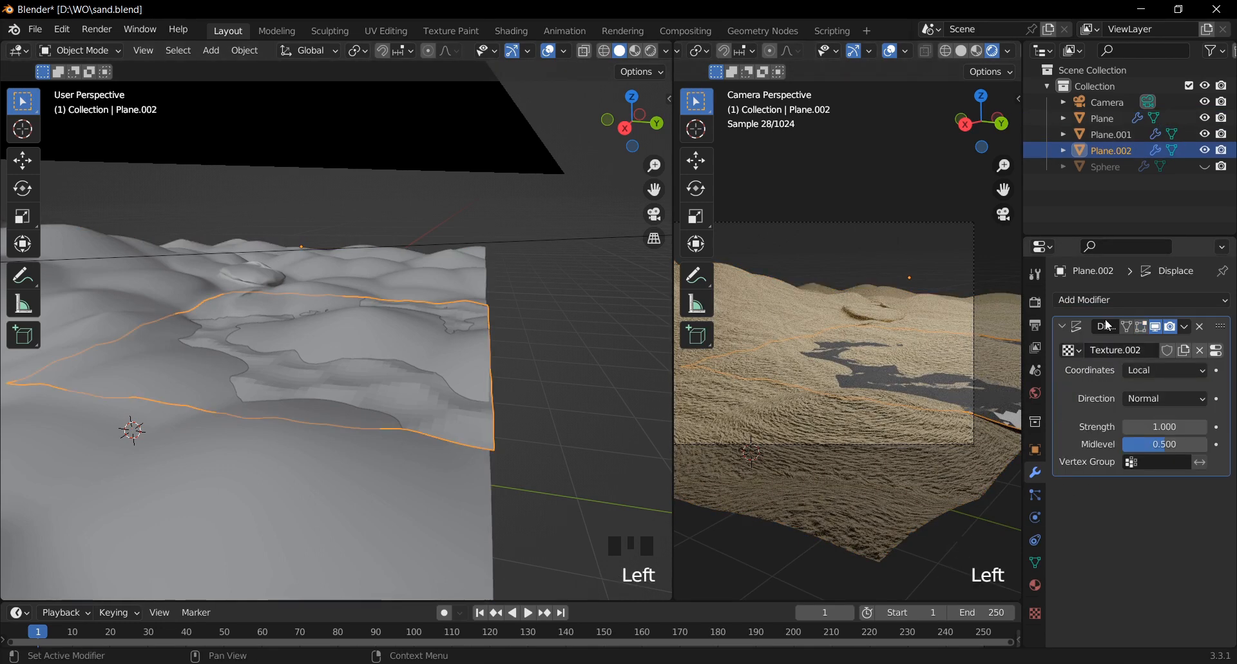
pyautogui.click(1108, 300)
pyautogui.click(907, 587)
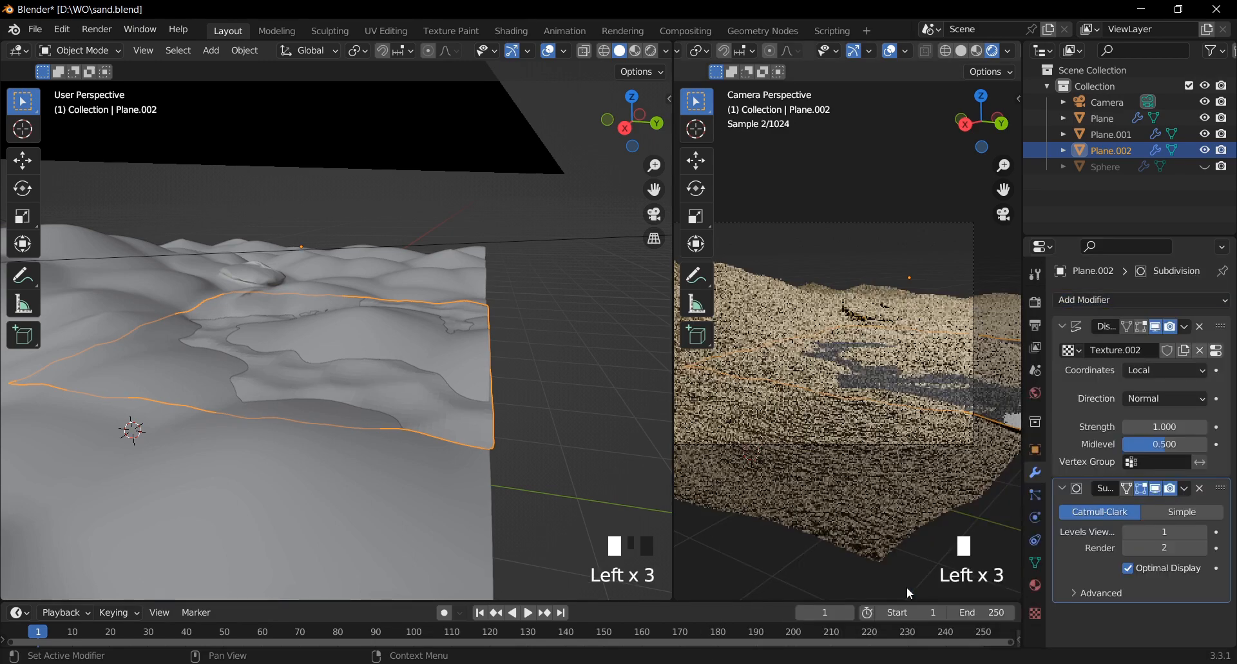
pyautogui.click(1202, 531)
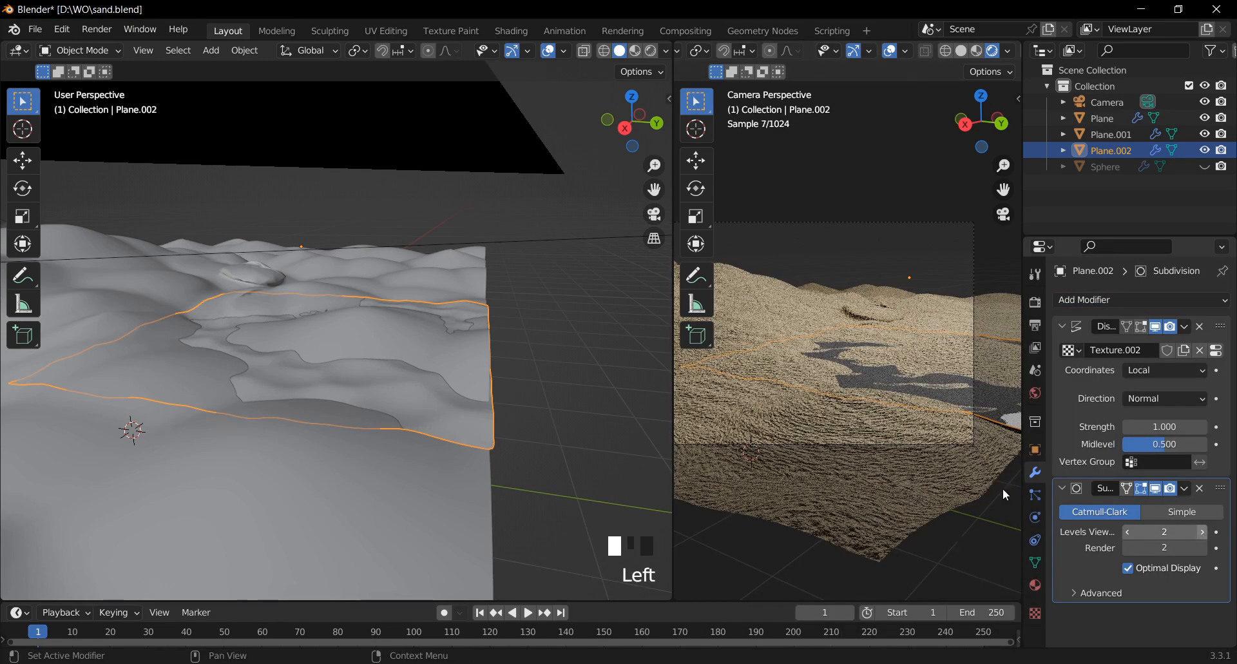
# Step: Add an area light and move it about 4.4 m, mostly upward, above the dunes
pyautogui.scroll(-2, 455, 308)
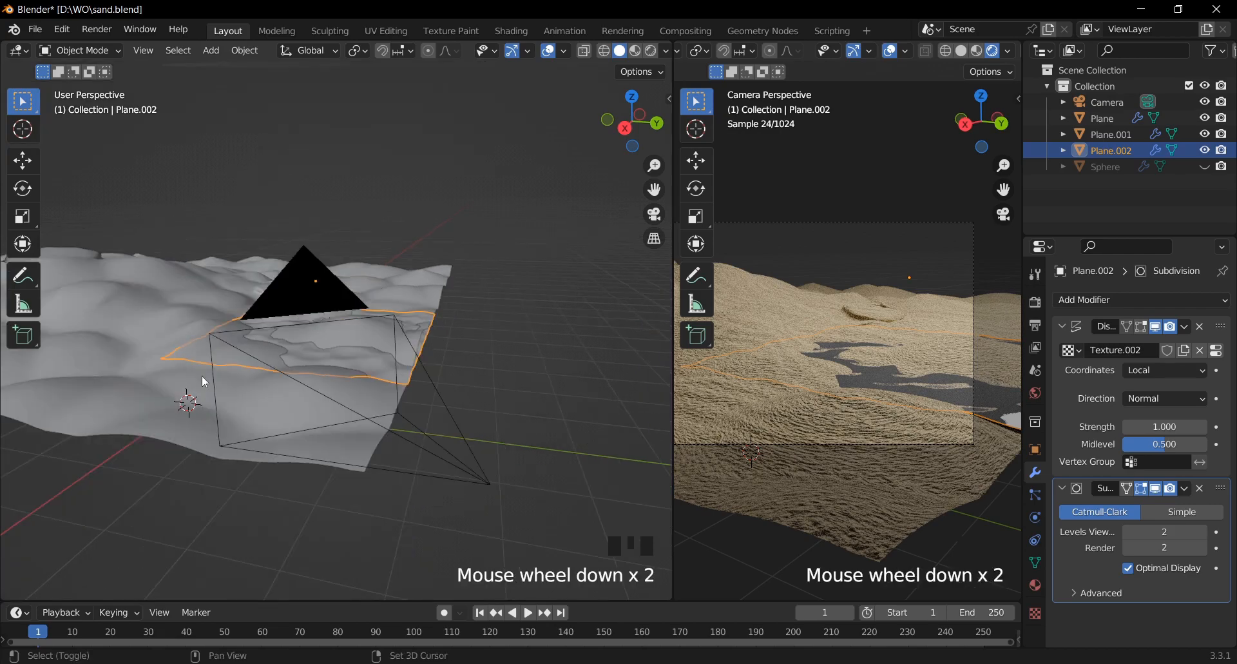
pyautogui.hotkey('shift', 'a')
pyautogui.moveTo(163, 536)
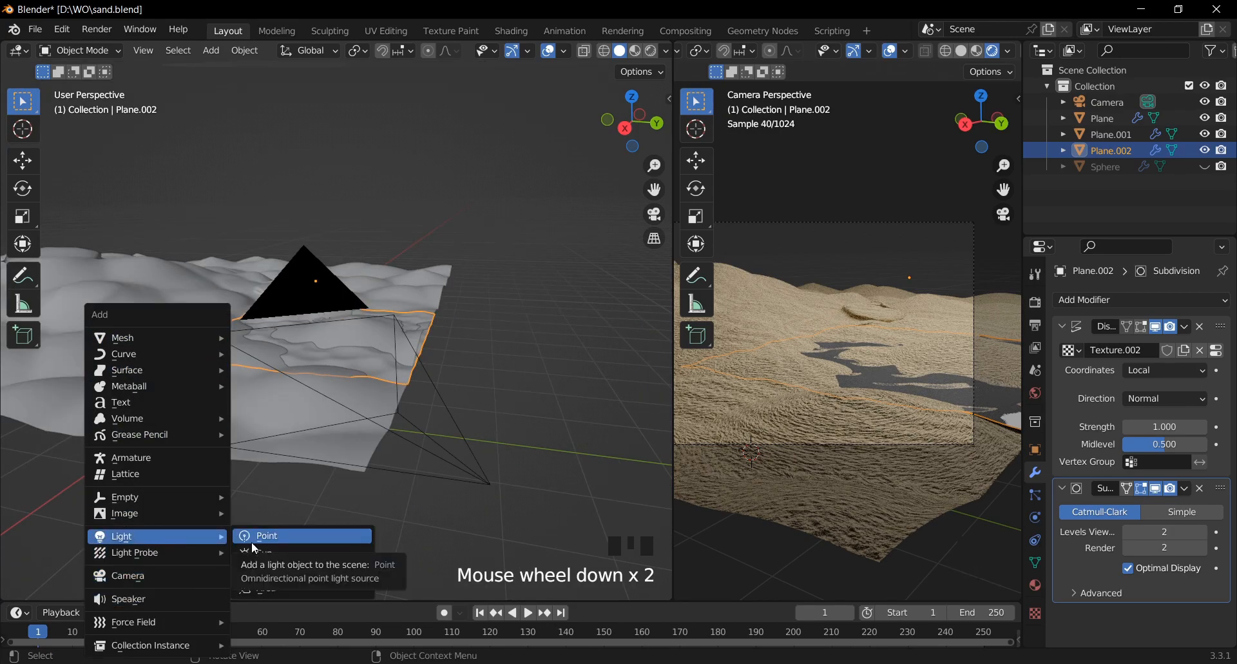
pyautogui.click(325, 587)
pyautogui.press('g')
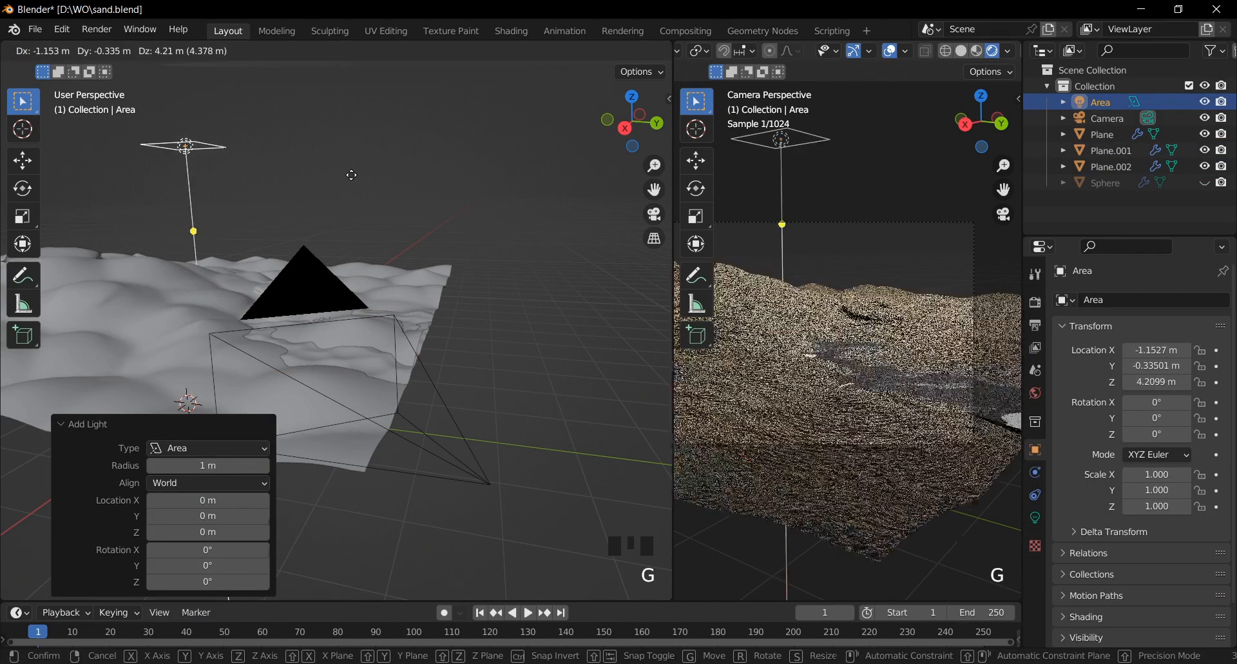
pyautogui.click(350, 171)
# Step: Rotate the area light about -62.5° in the view and move it about 1.9 m closer to the dunes
pyautogui.moveTo(389, 454); pyautogui.dragTo(300, 339, button='middle')
pyautogui.press('r')
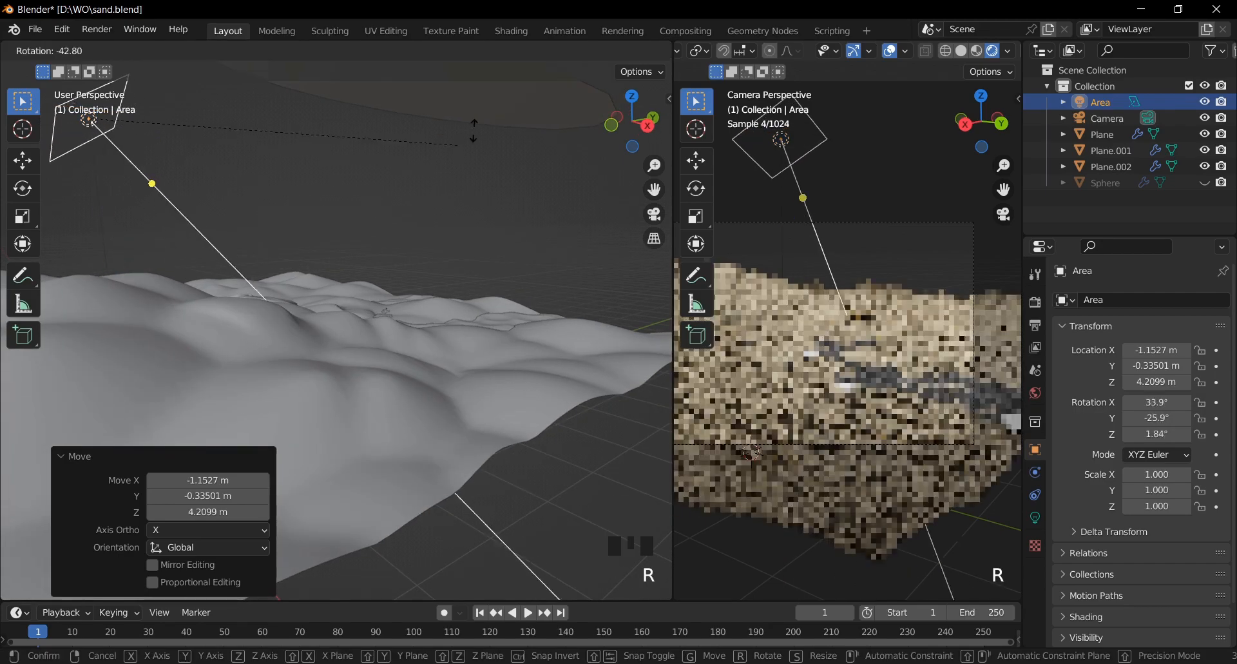
pyautogui.click(182, 470)
pyautogui.keyDown('shift'); pyautogui.moveTo(182, 471); pyautogui.dragTo(386, 598, button='middle'); pyautogui.keyUp('shift')
pyautogui.scroll(-5, 406, 511)
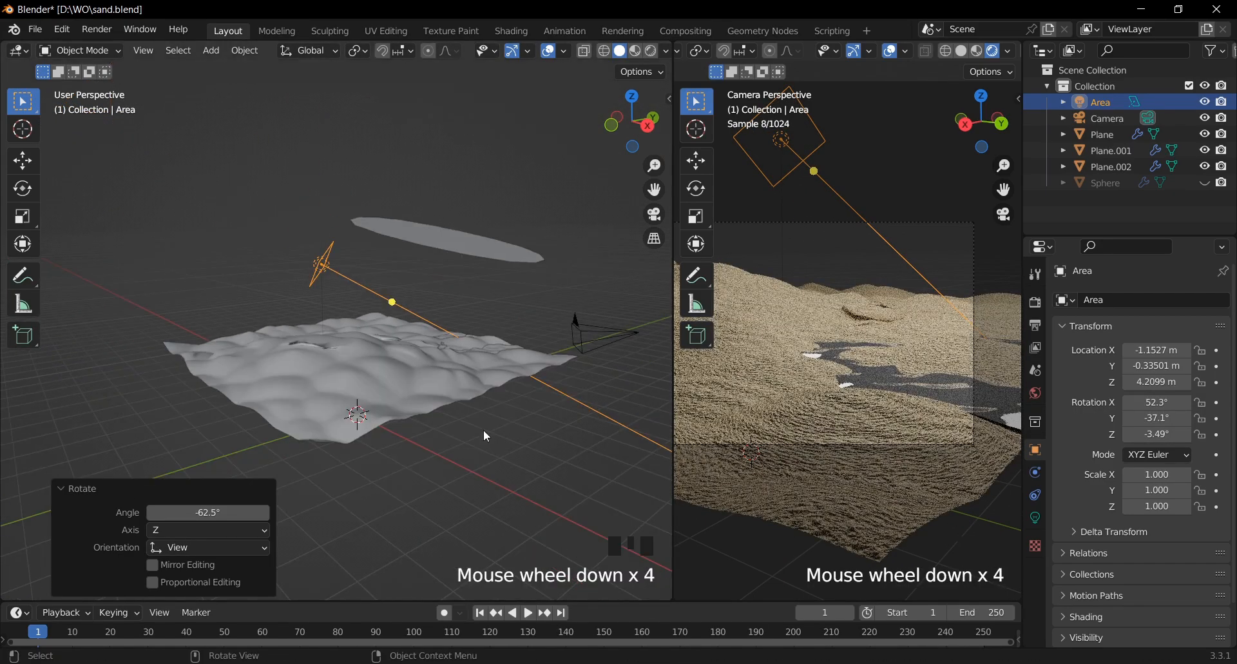
pyautogui.press('g')
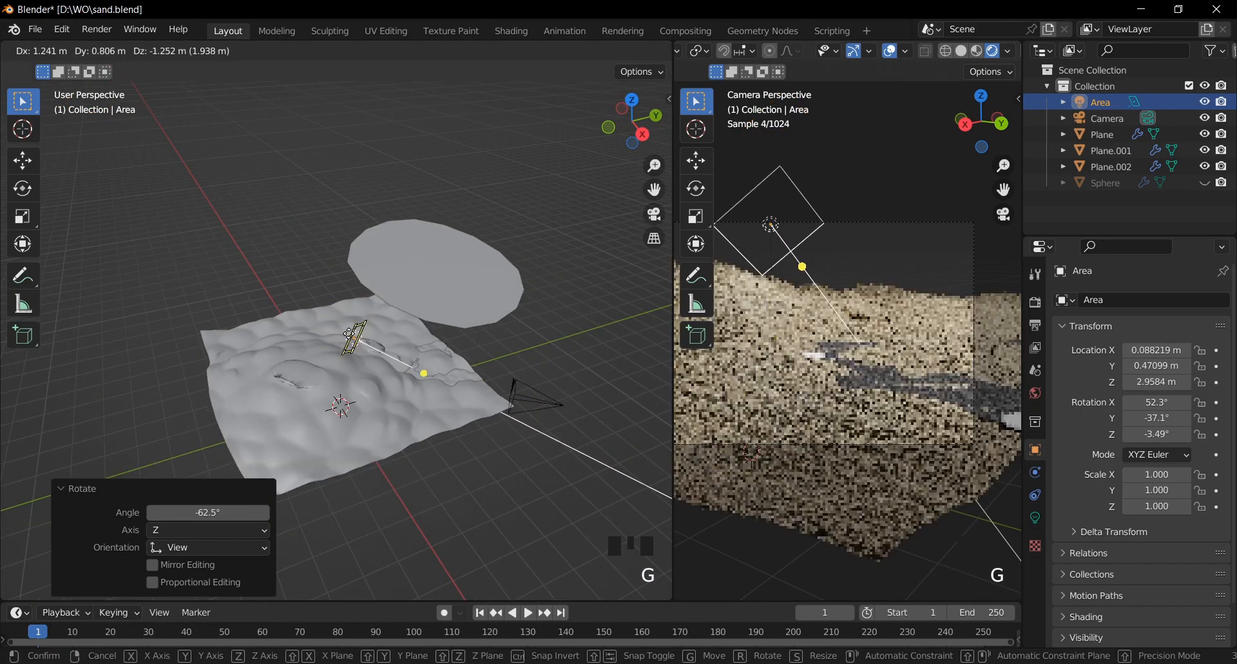
pyautogui.click(347, 355)
# Step: Remove the Subdivision Surface modifier from the light-emitting plane and move the plane about 1.9 m toward the camera
pyautogui.click(438, 298)
pyautogui.click(1201, 325)
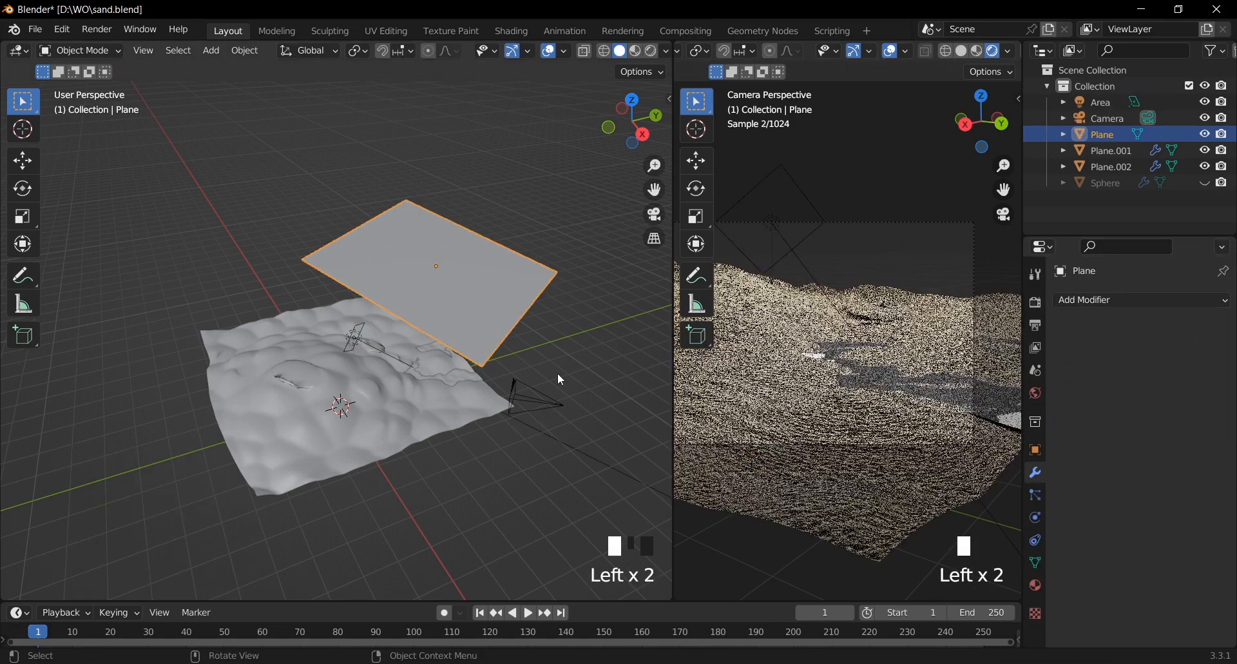
pyautogui.click(1037, 582)
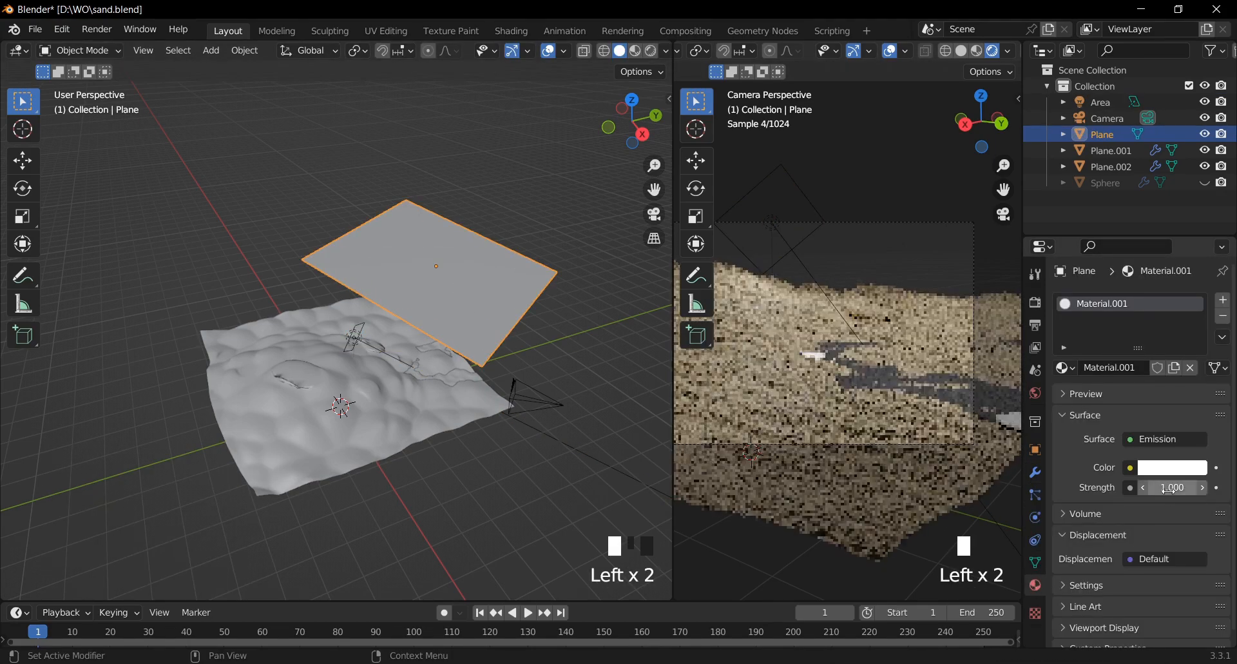
pyautogui.press('g')
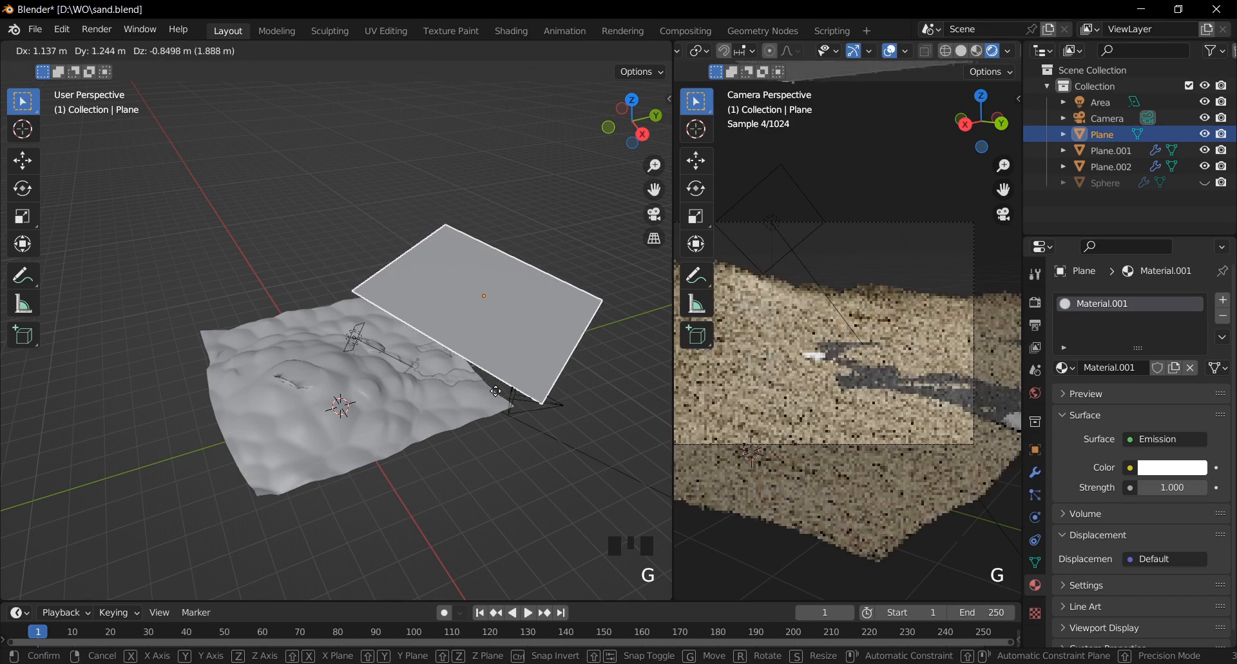
pyautogui.click(491, 395)
pyautogui.click(918, 496)
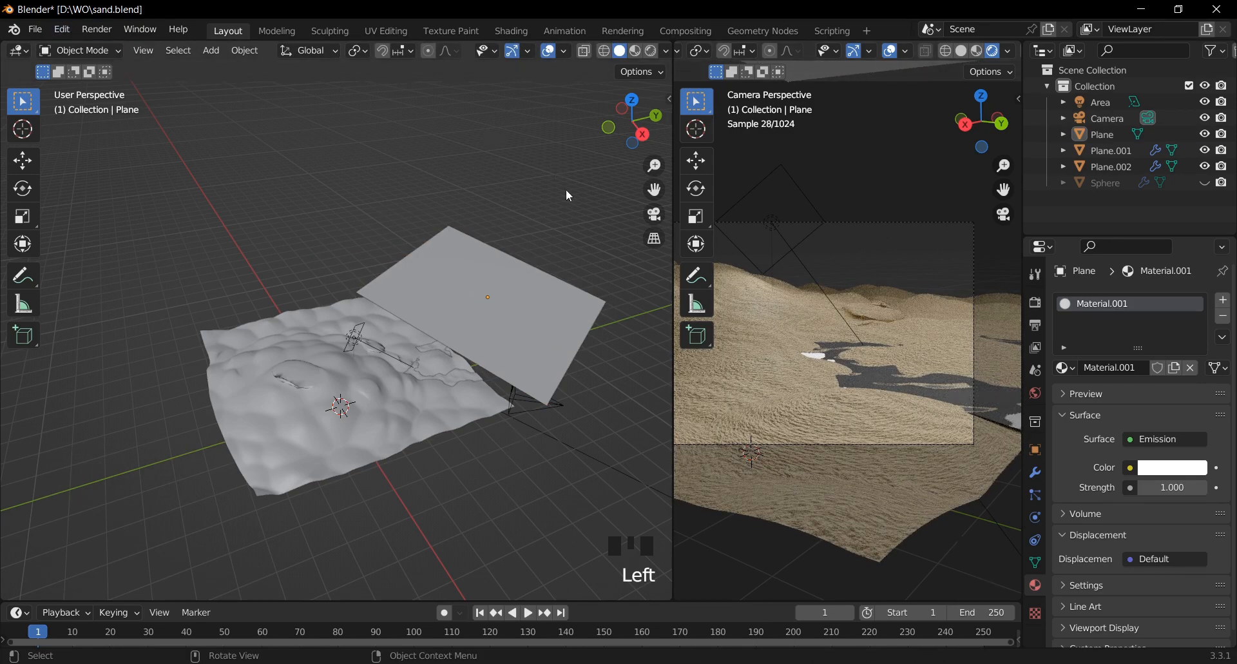
# Step: Join the two 3D viewports into one, keeping the solid-shaded view
pyautogui.rightClick(673, 45)
pyautogui.click(580, 100)
pyautogui.click(752, 125)
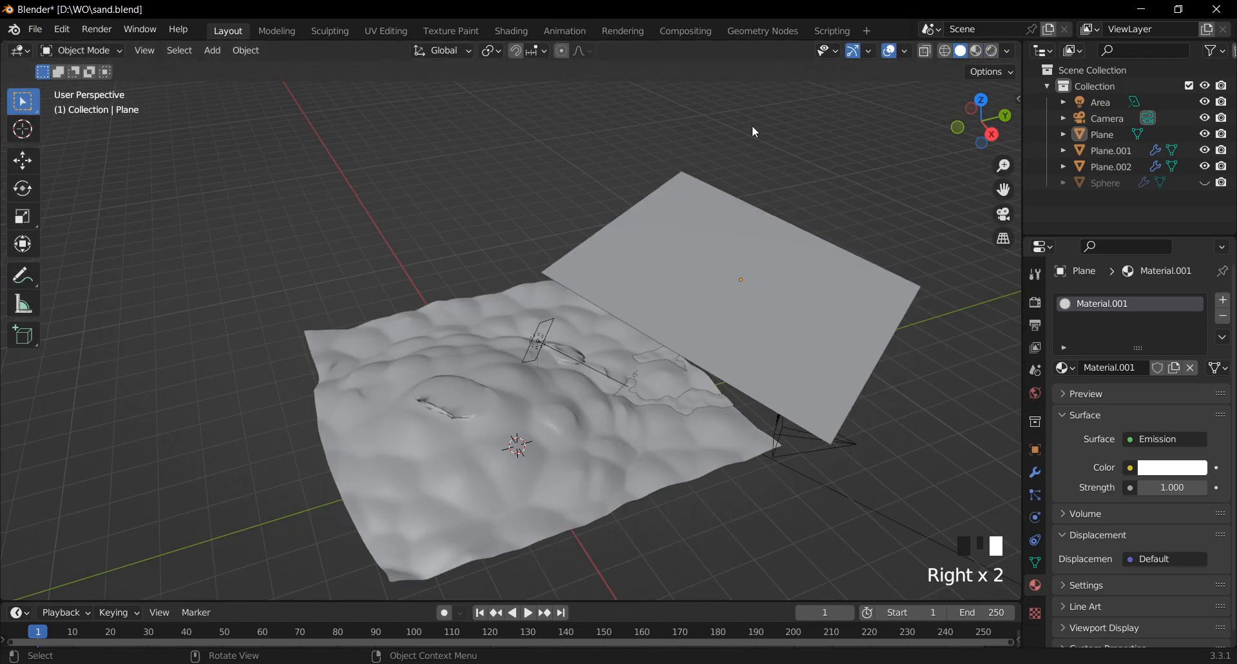
# Step: Show the scene through the camera in rendered shading and lock the camera to the view
pyautogui.press('KP_0')
pyautogui.click(992, 51)
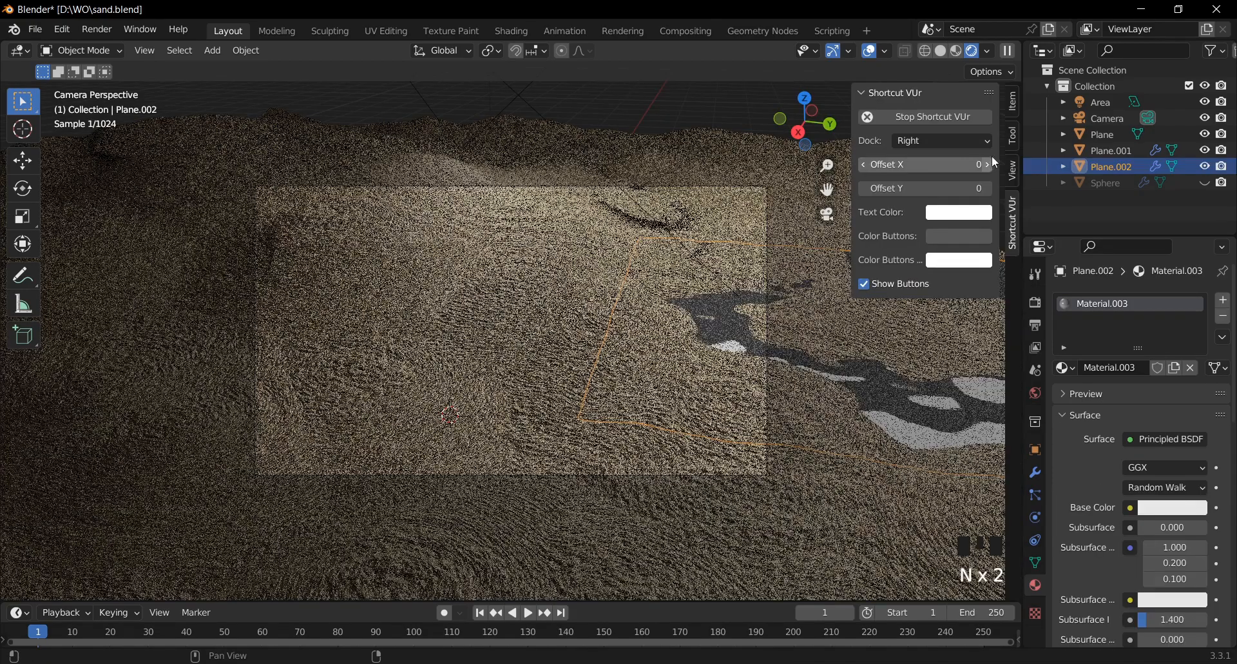
pyautogui.click(1012, 172)
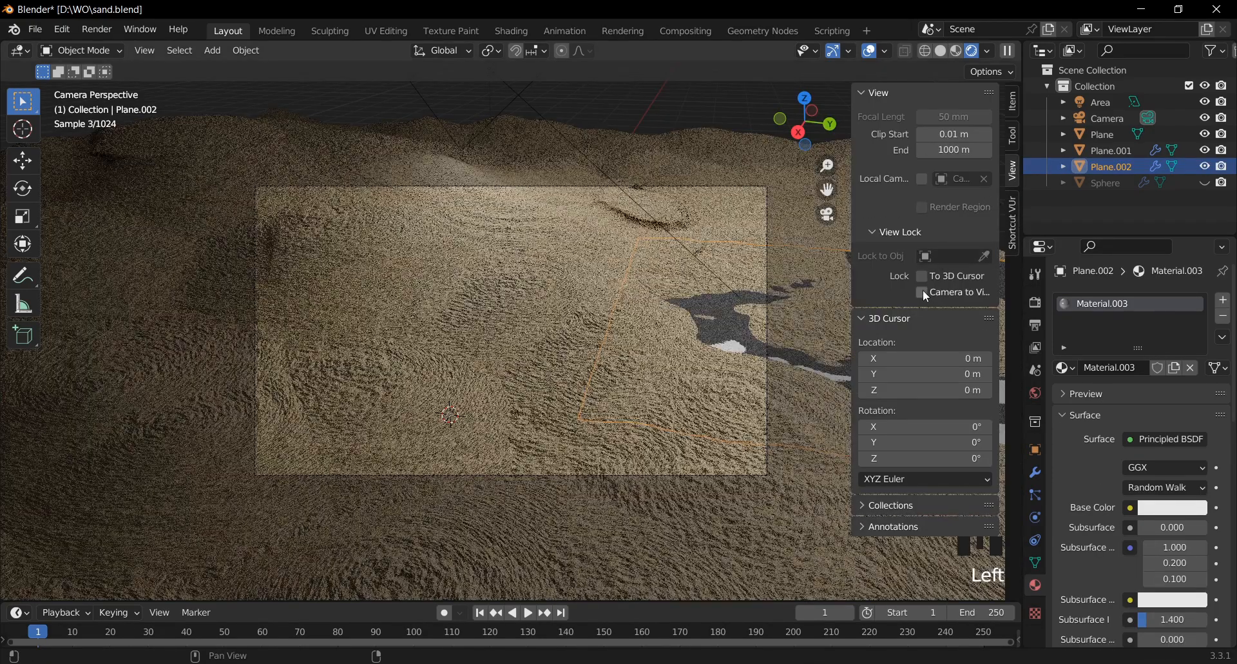
# Step: Reframe the camera lower and farther back so the dunes' far edge and the water plane fall inside the frame
pyautogui.moveTo(658, 249); pyautogui.dragTo(608, 288, button='middle')
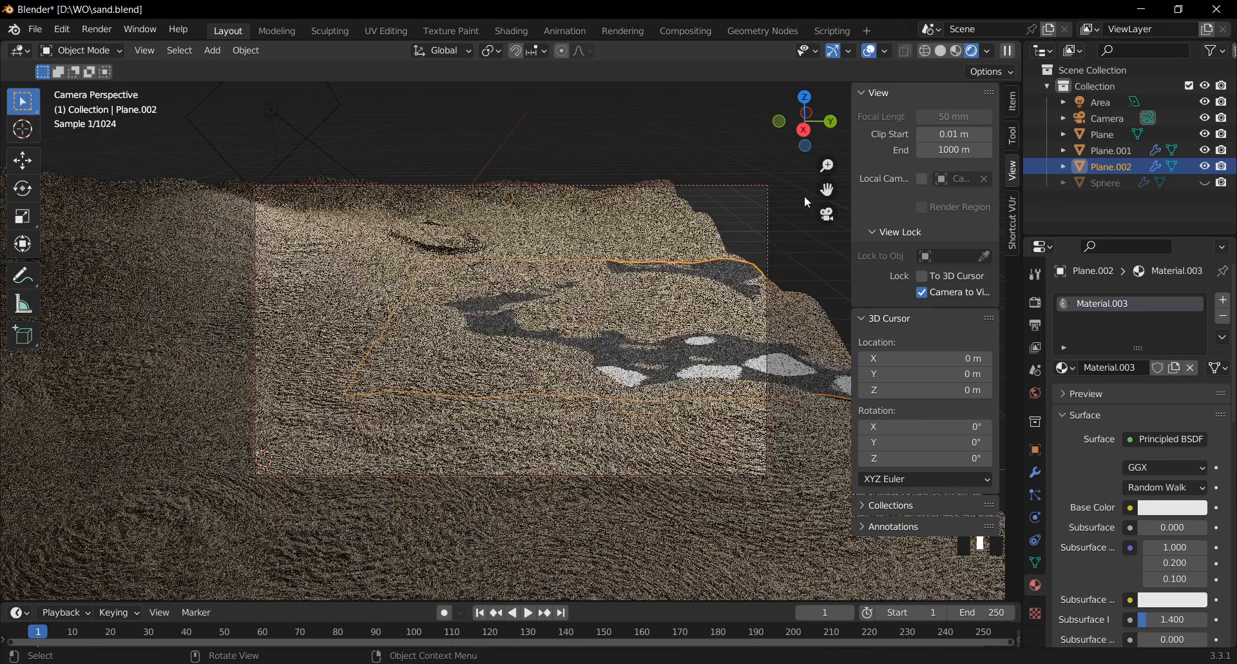
pyautogui.click(763, 156)
pyautogui.press('Tab')
pyautogui.press('Tab')
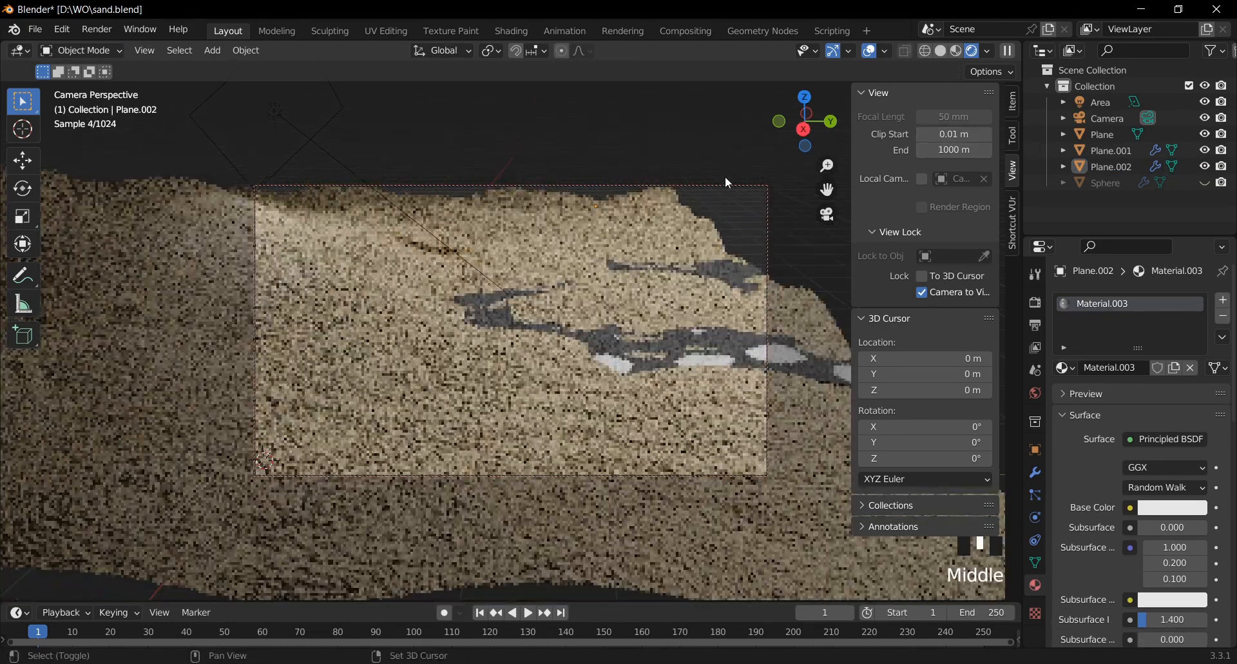
pyautogui.keyDown('shift'); pyautogui.moveTo(724, 175); pyautogui.dragTo(723, 152, button='middle'); pyautogui.keyUp('shift')
pyautogui.click(740, 209)
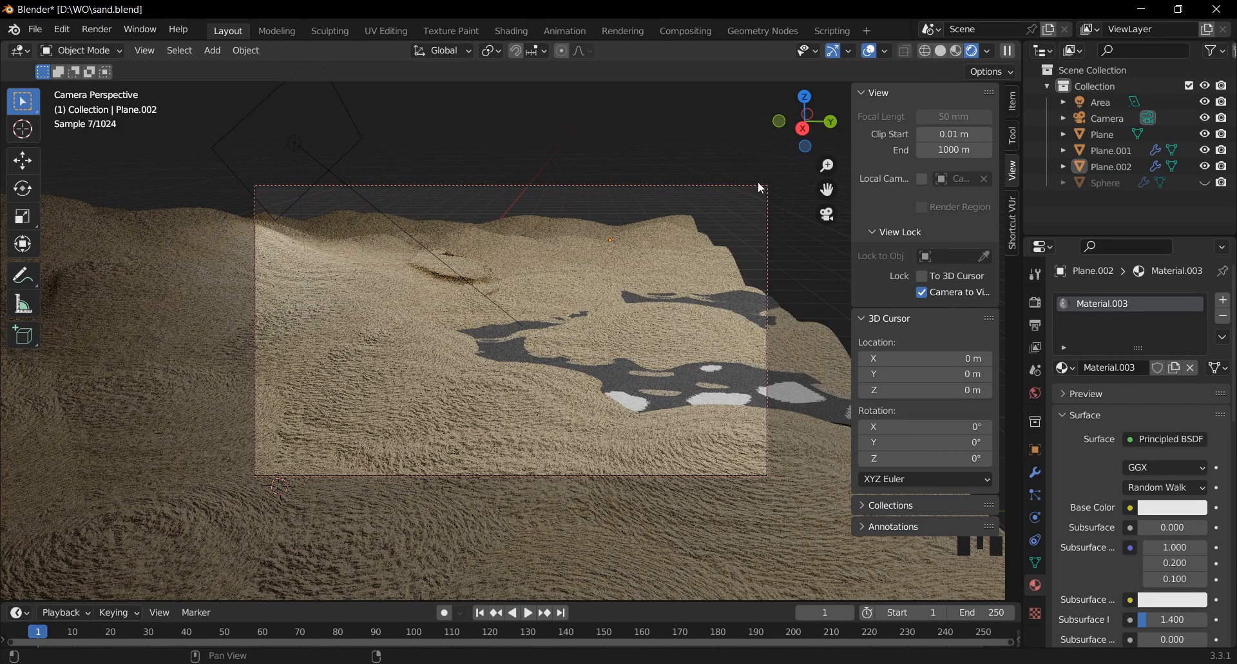
pyautogui.keyDown('ctrl'); pyautogui.moveTo(634, 245); pyautogui.dragTo(726, 256, button='middle'); pyautogui.keyUp('ctrl')
pyautogui.click(793, 276)
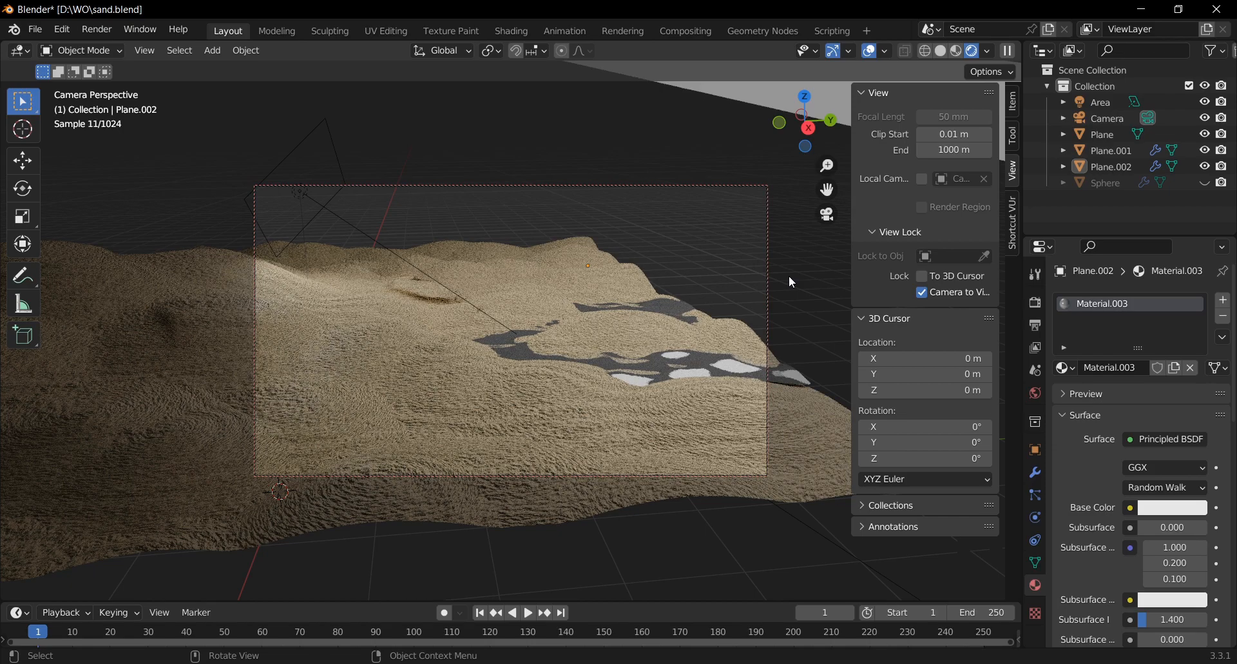
# Step: Refine the camera framing closer to the dunes with the water winding through the right half, and unlock the camera from the view
pyautogui.moveTo(780, 281); pyautogui.dragTo(621, 550, button='middle')
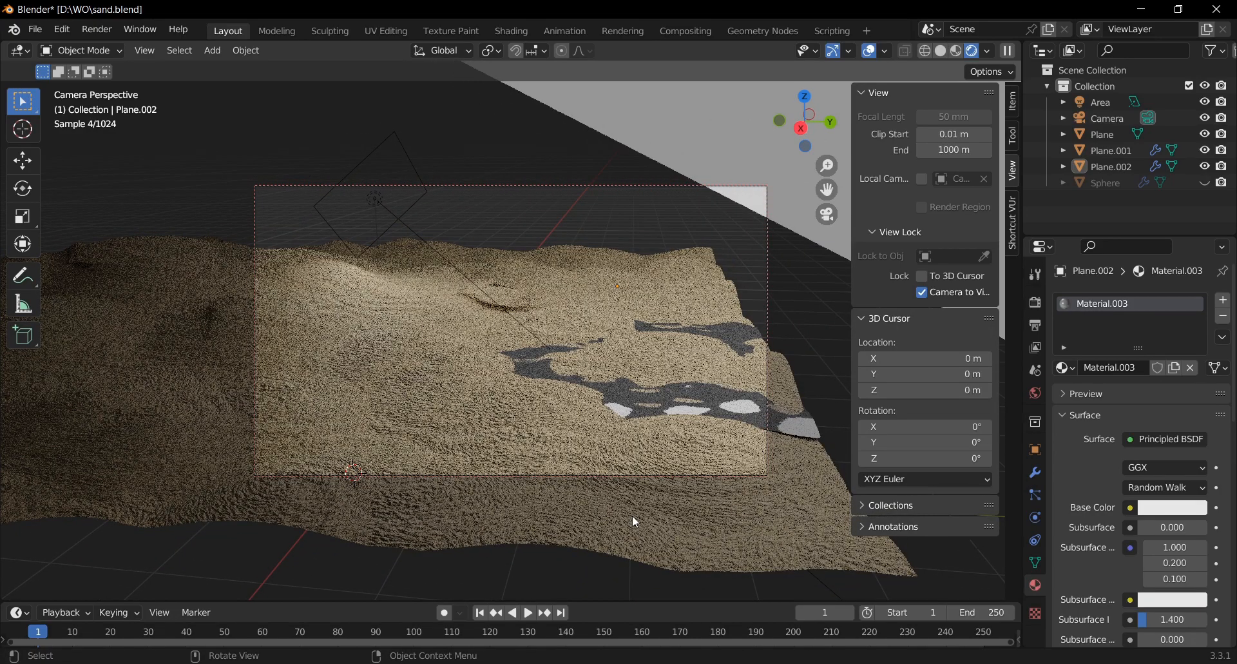
pyautogui.scroll(3, 635, 488)
pyautogui.moveTo(635, 488)
pyautogui.keyDown('shift'); pyautogui.mouseDown(button='middle')
pyautogui.moveTo(641, 474)
pyautogui.moveTo(620, 474)
pyautogui.mouseUp(button='middle'); pyautogui.keyUp('shift')
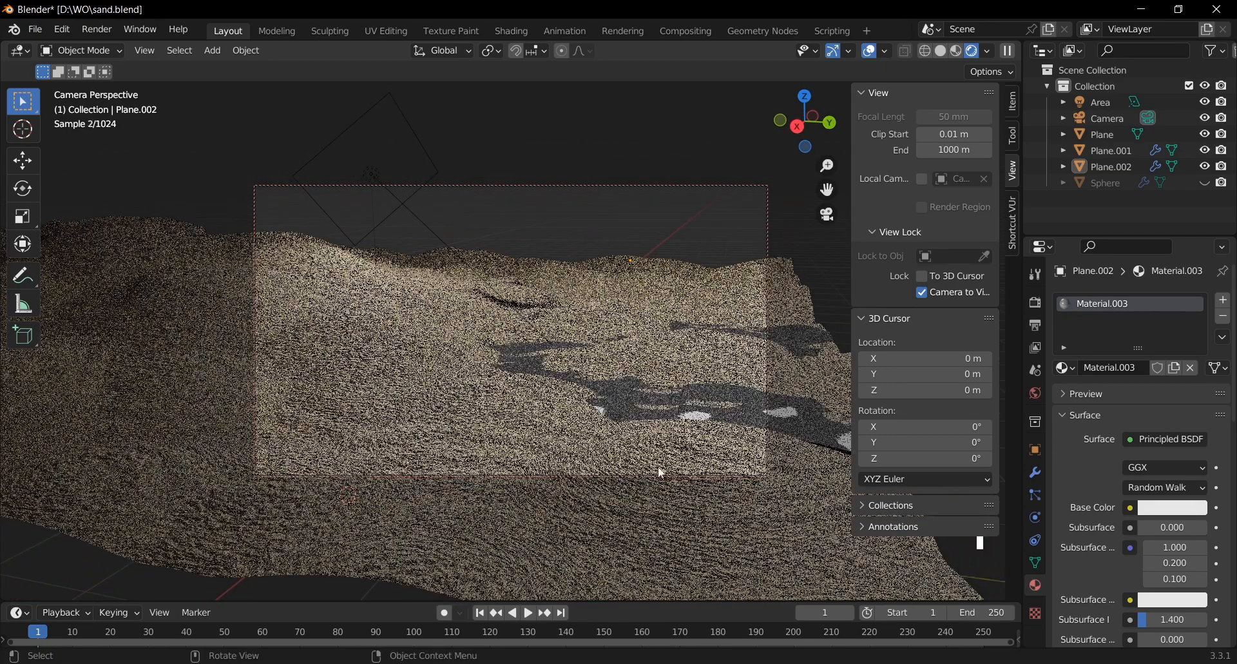
pyautogui.click(726, 420)
pyautogui.scroll(-5, 1135, 543)
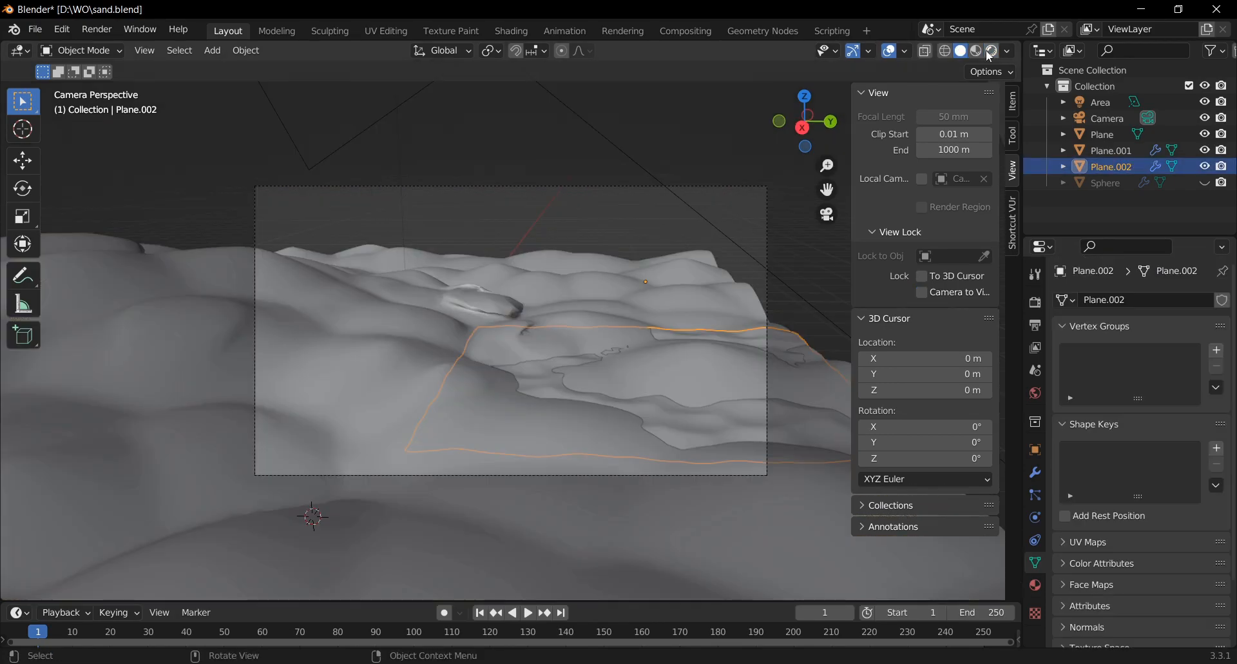
# Step: Preview the scene in rendered shading and change the Metallic value of the water plane's material
pyautogui.click(988, 52)
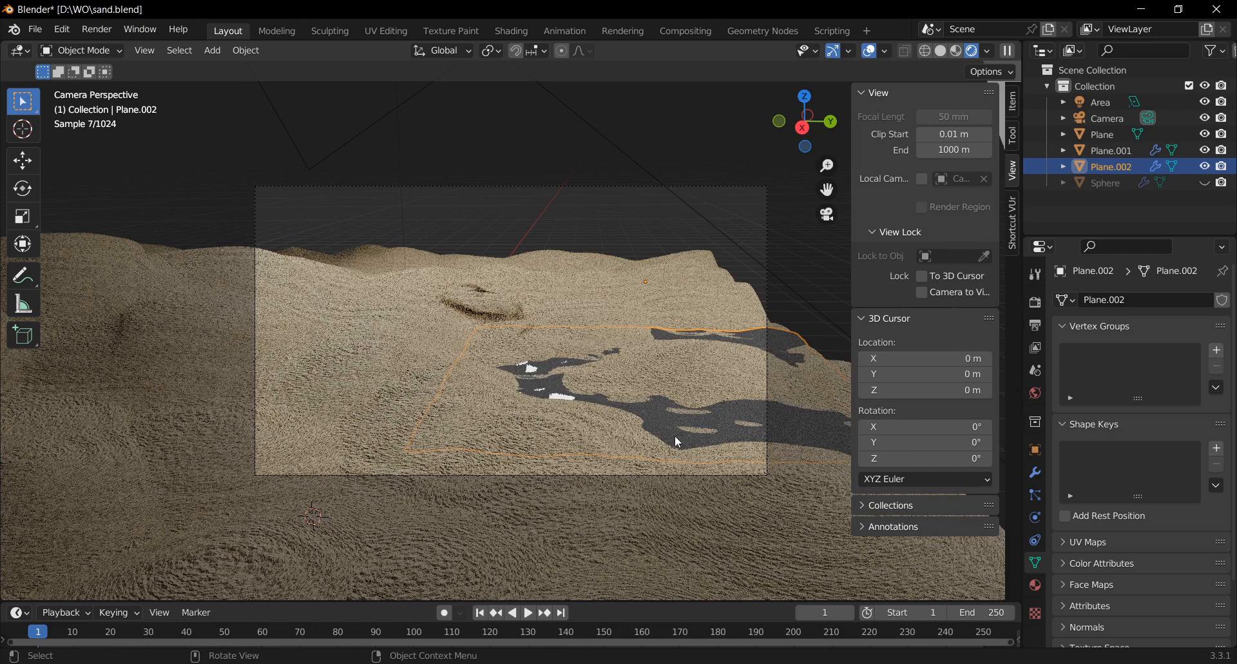
pyautogui.click(1035, 586)
pyautogui.scroll(-3, 1167, 502)
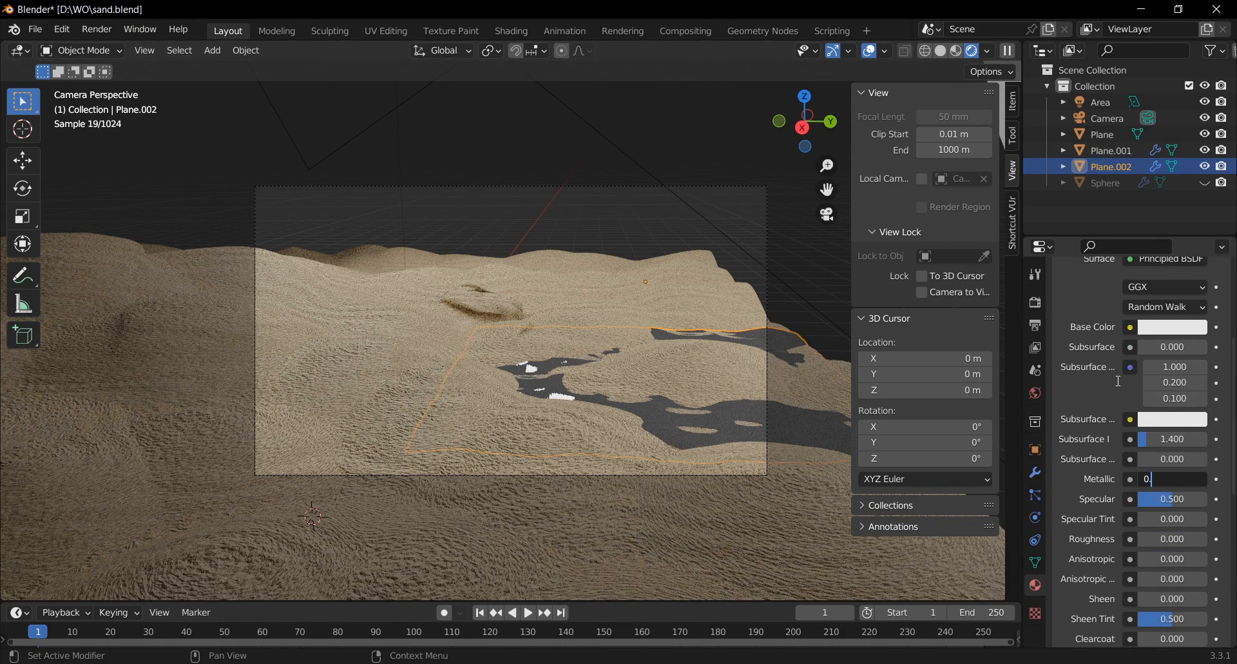
pyautogui.press('Return')
# Step: Try the Holdout shader on the water plane's material and return its surface to Principled BSDF
pyautogui.scroll(6, 1122, 360)
pyautogui.click(1159, 440)
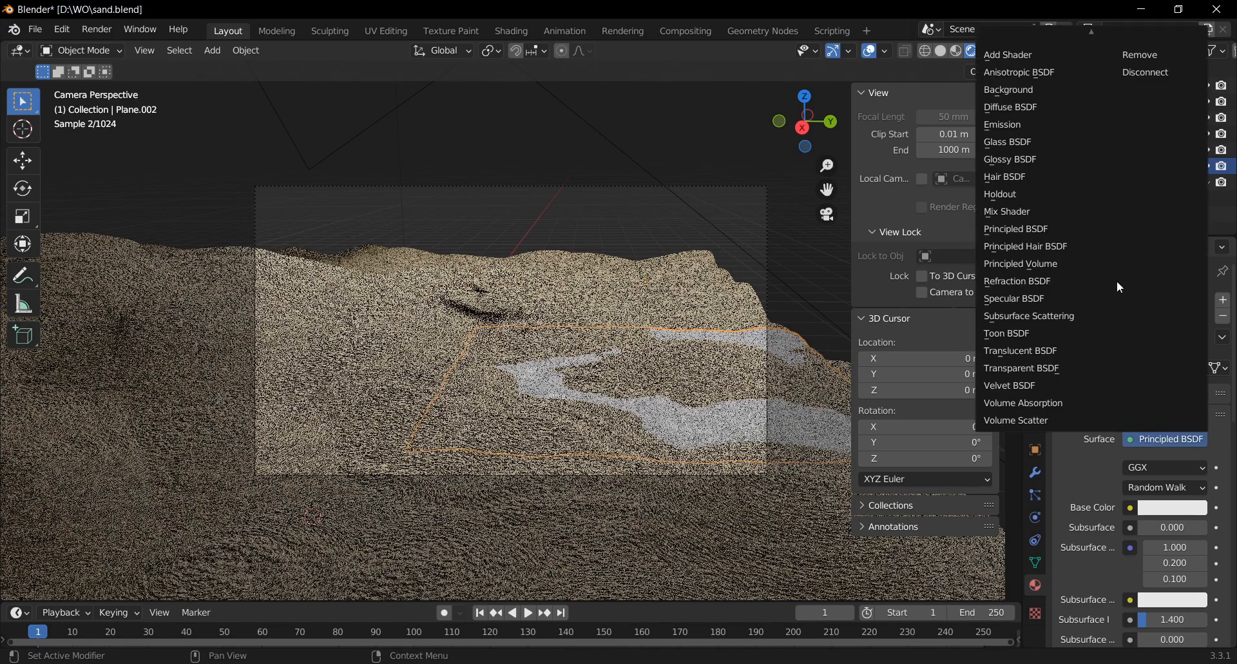
pyautogui.click(1000, 194)
pyautogui.click(1153, 438)
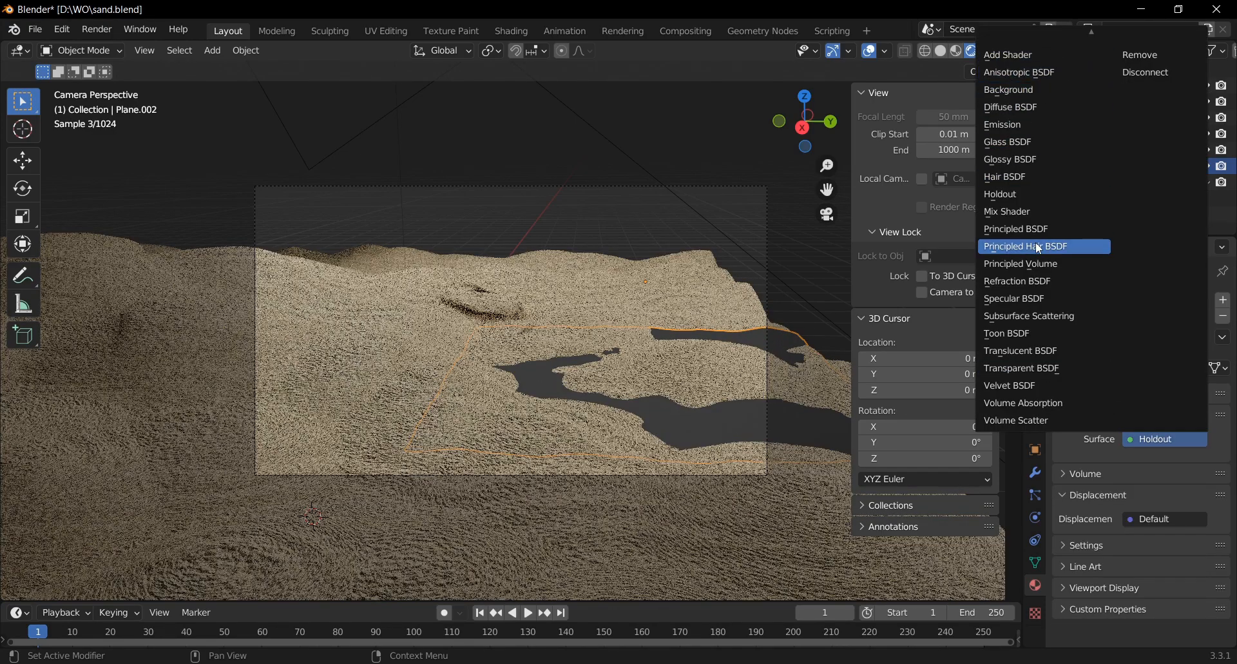
pyautogui.click(1027, 229)
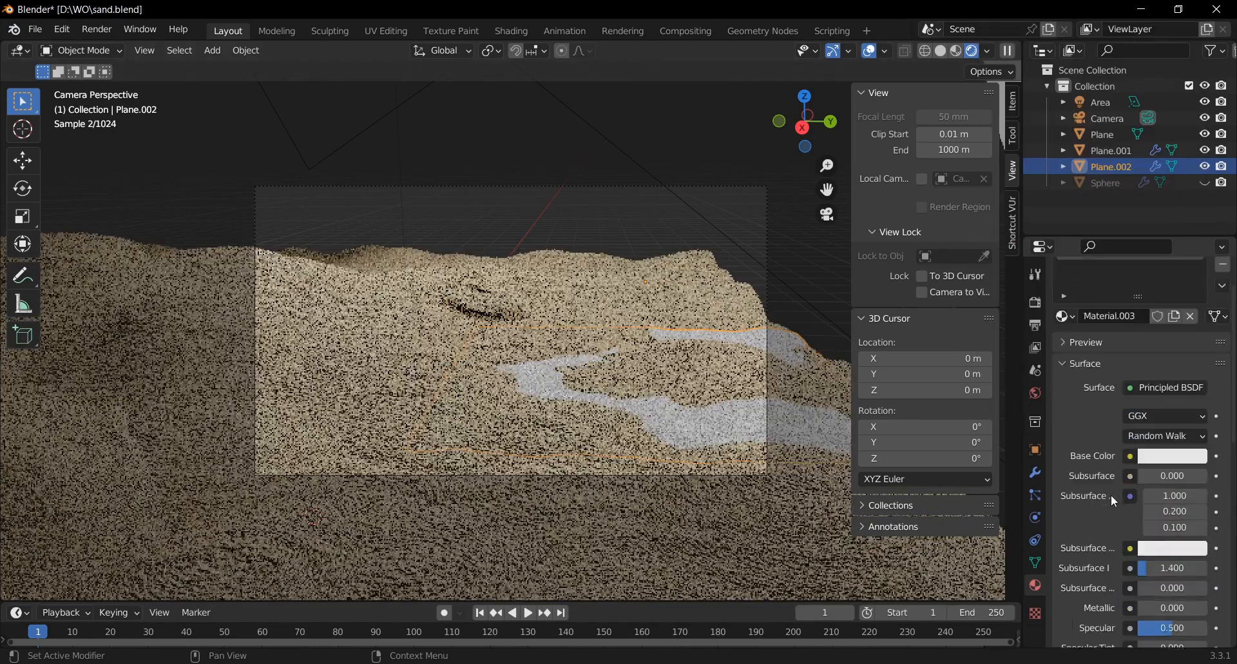
# Step: Set the water material's transmission to 1.000 and its roughness to 0.080
pyautogui.scroll(-12, 1115, 494)
pyautogui.moveTo(1197, 570); pyautogui.dragTo(1208, 570)
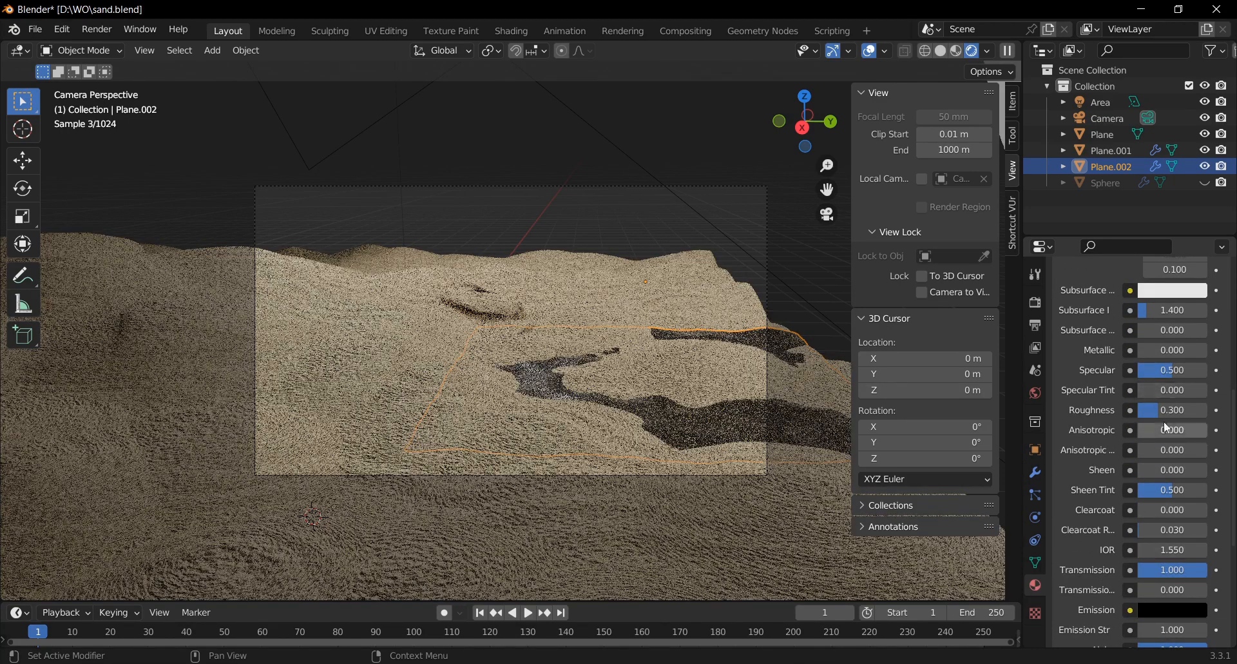
pyautogui.moveTo(1163, 411); pyautogui.dragTo(1144, 410)
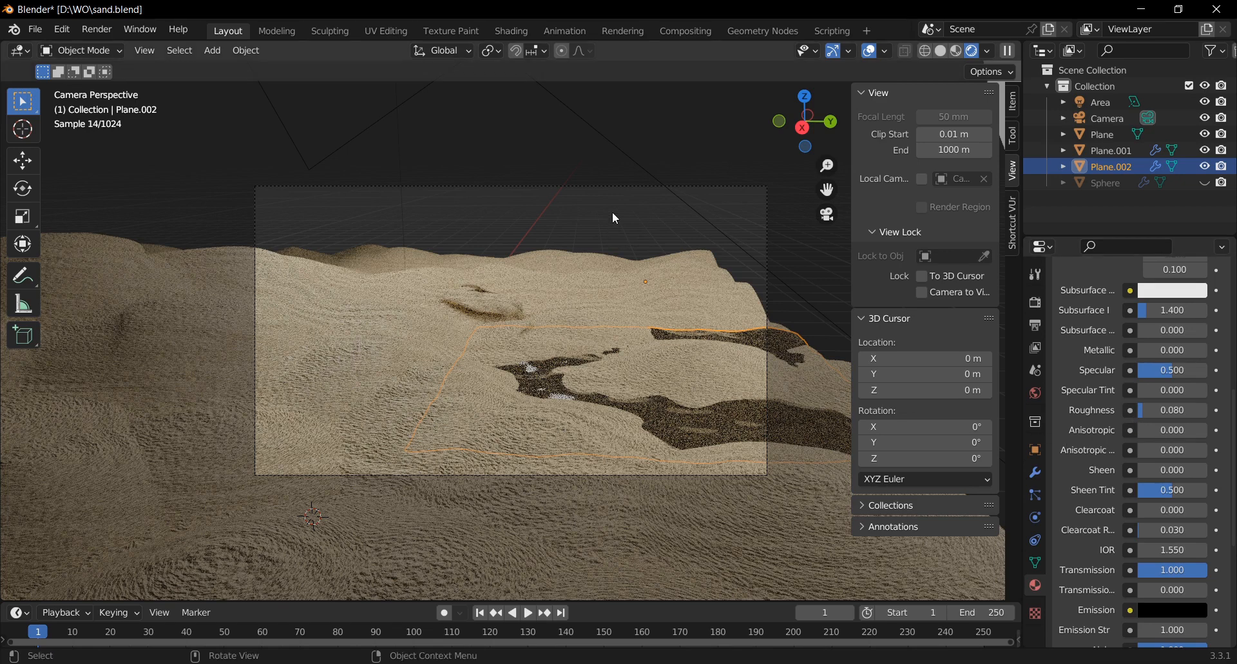
# Step: Select the water plane, view it from a higher angle outside the camera, and widen the properties area to show its full material setting names
pyautogui.click(596, 193)
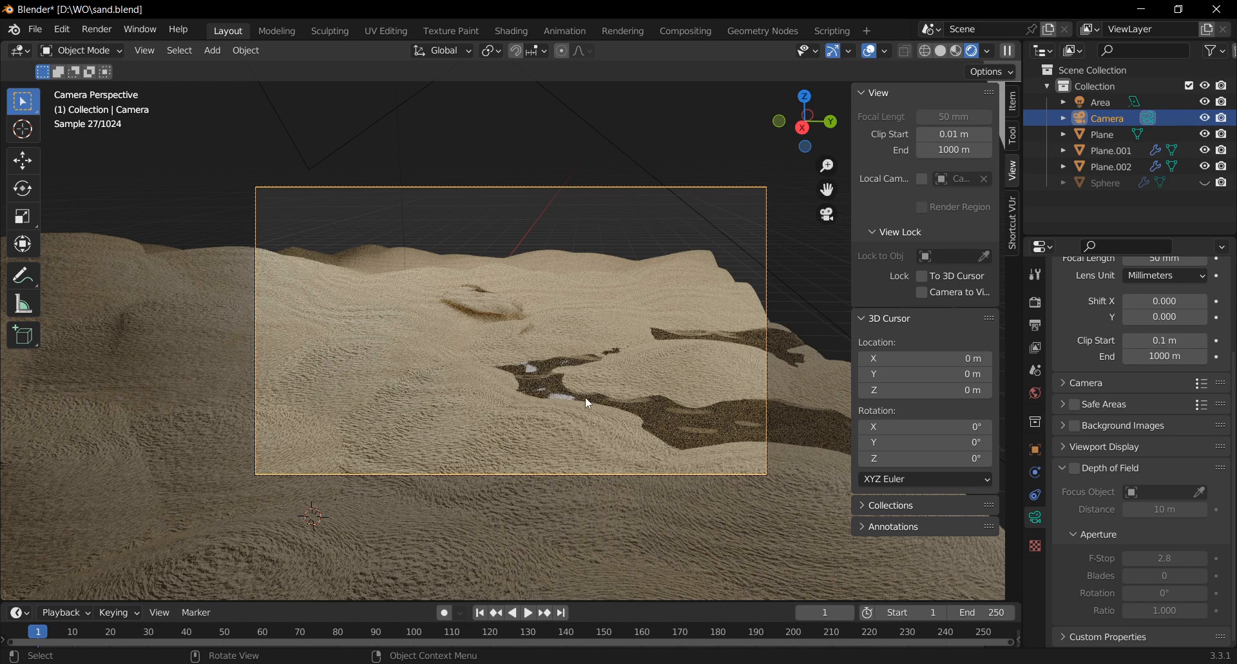
pyautogui.click(648, 420)
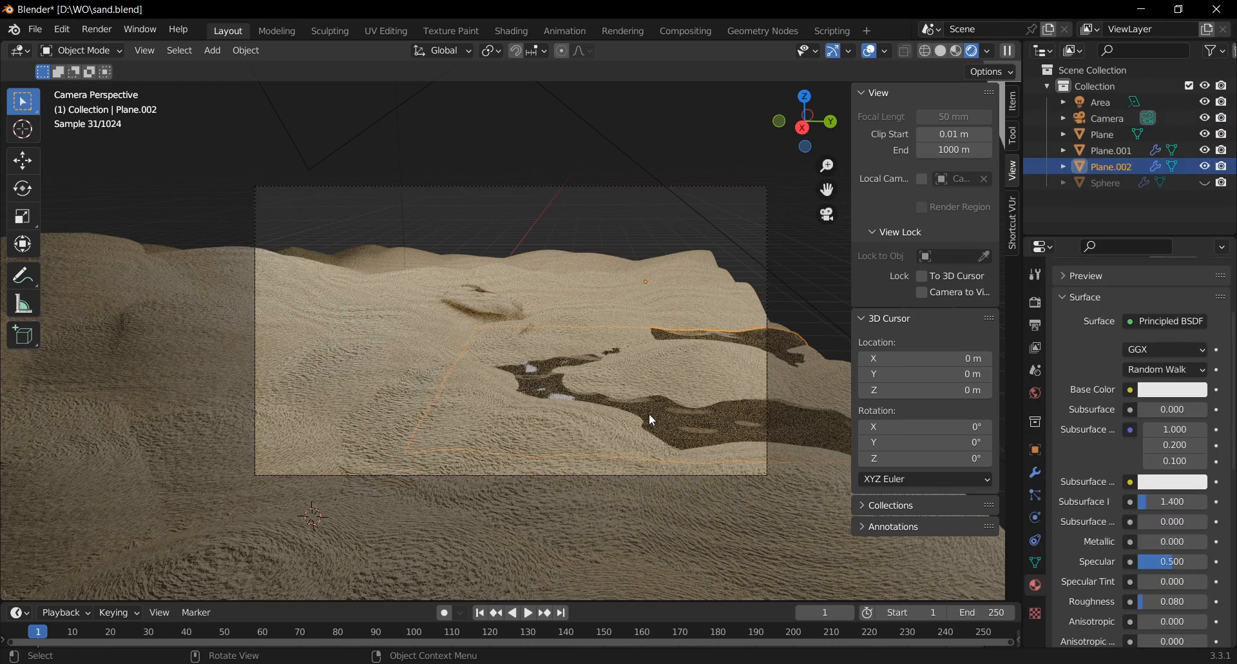
pyautogui.moveTo(699, 237); pyautogui.dragTo(791, 431, button='middle')
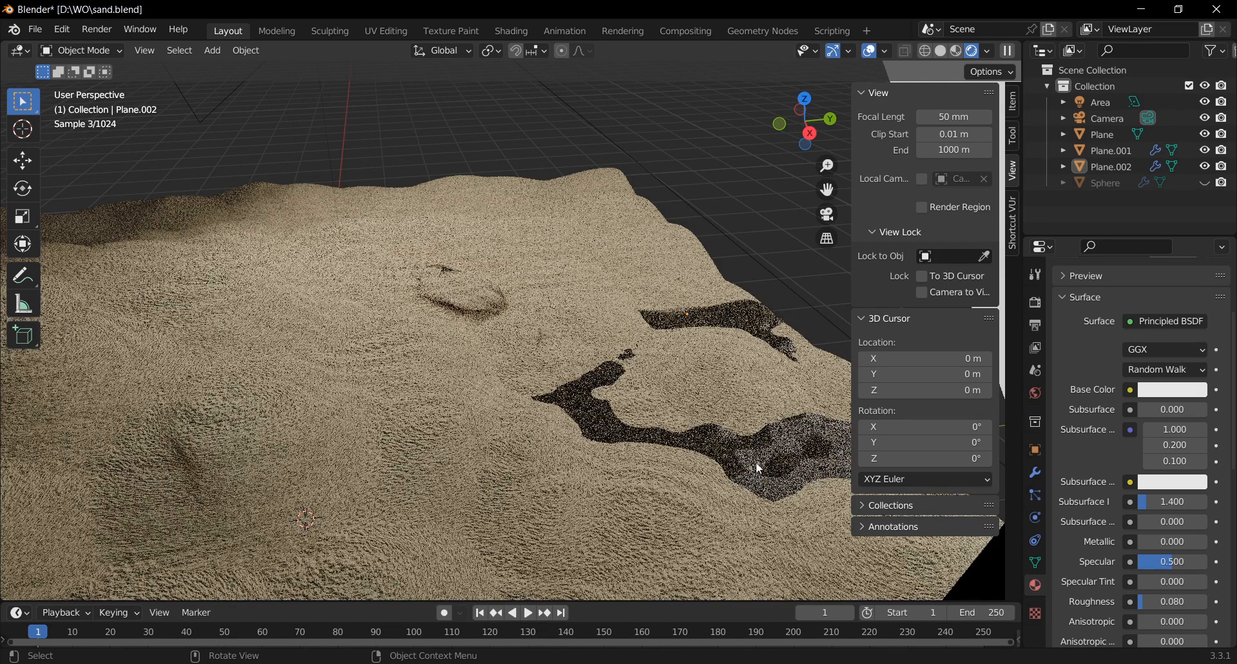
pyautogui.click(730, 443)
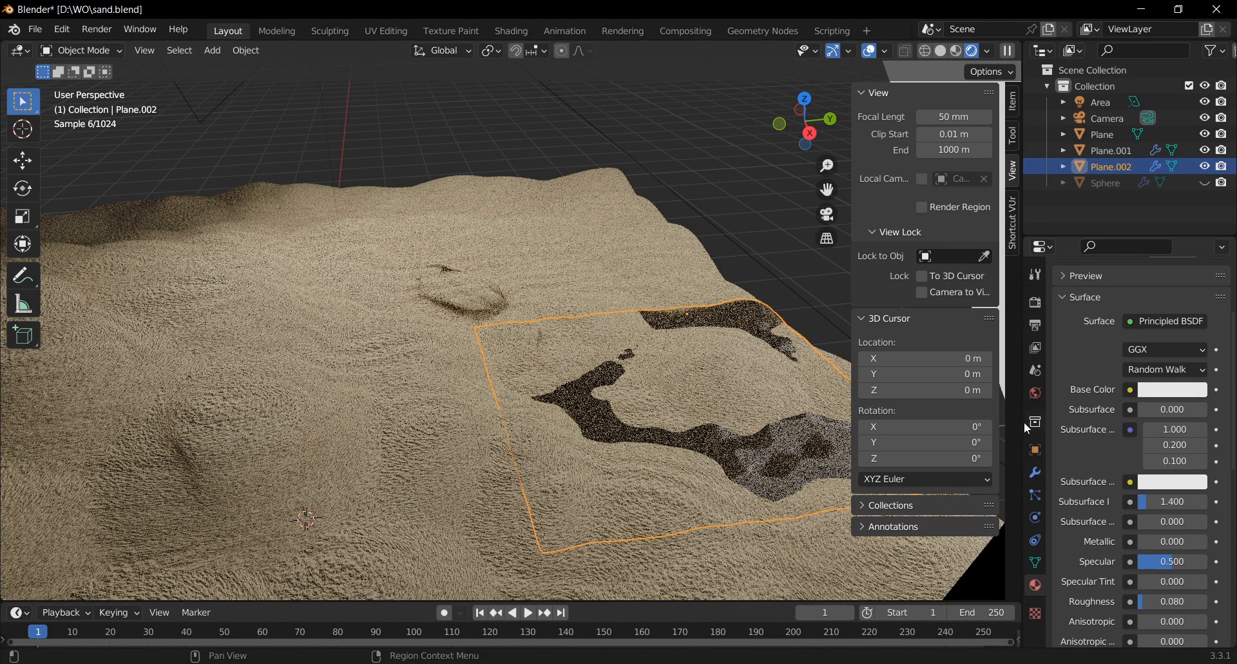
pyautogui.moveTo(1023, 431); pyautogui.dragTo(996, 424)
pyautogui.scroll(-4, 1038, 454)
pyautogui.scroll(-4, 1039, 452)
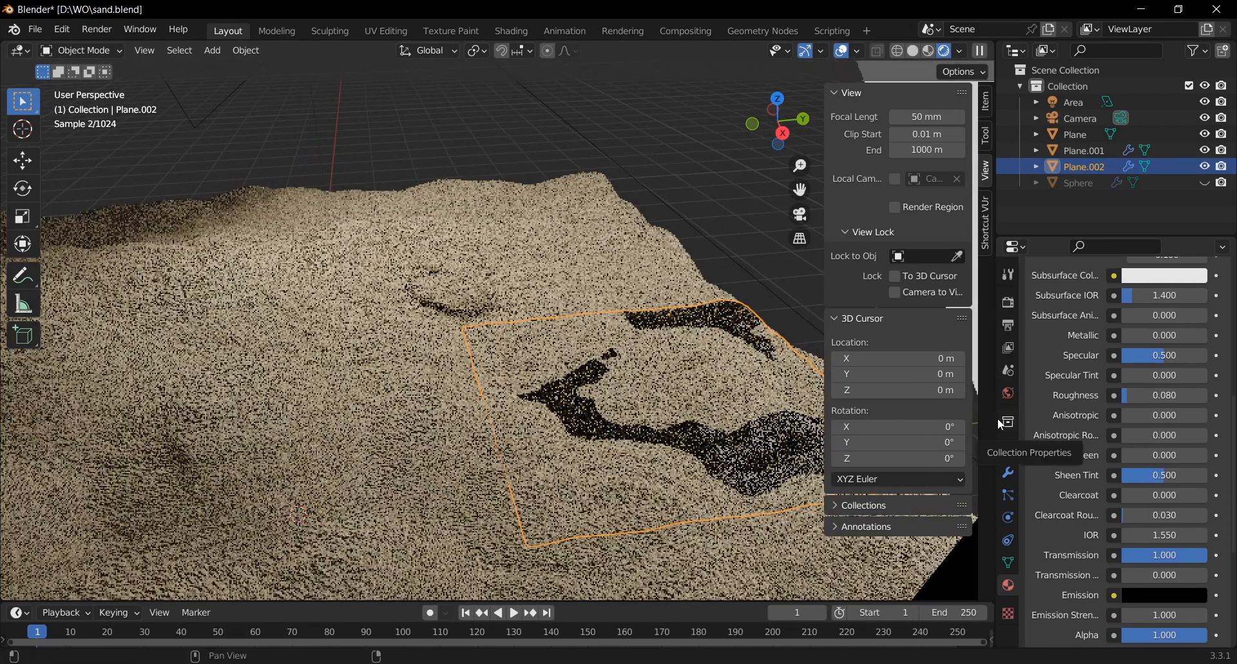